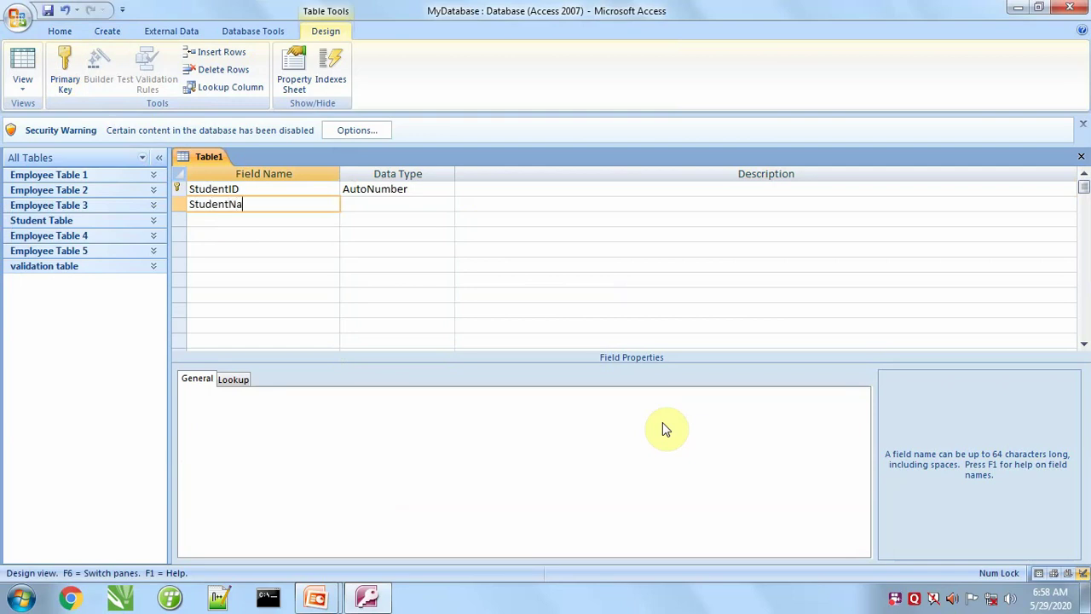
# Complete the second field's name as StudentName and keep its data type as Text
pyautogui.write('me')
pyautogui.press('Return')
pyautogui.press('Return')
pyautogui.press('Return')
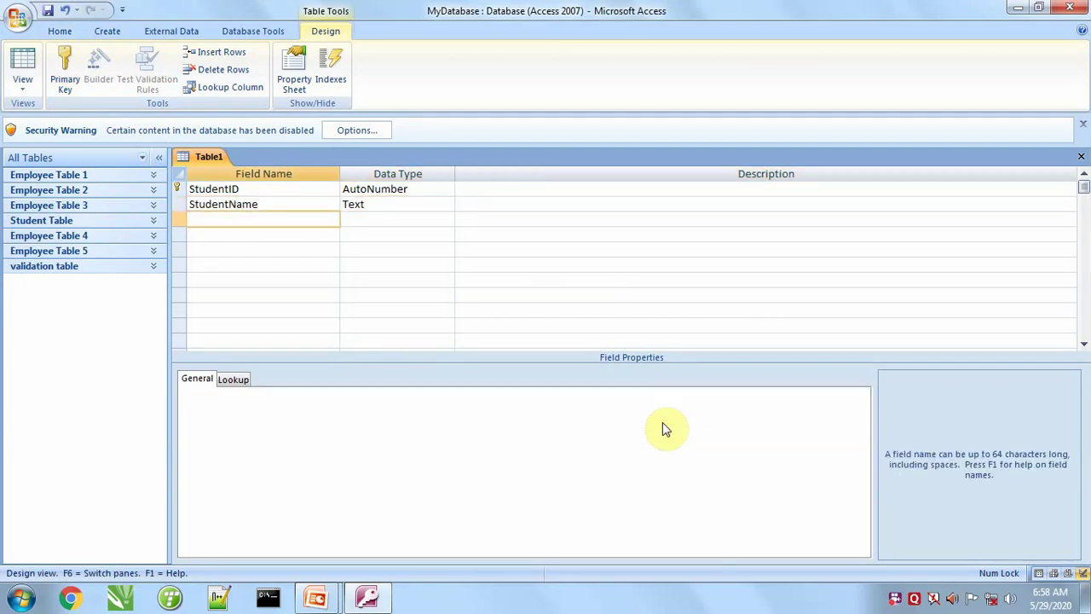
# Add an Age field and a class field, both with the Number data type
pyautogui.write('Age')
pyautogui.press('Return')
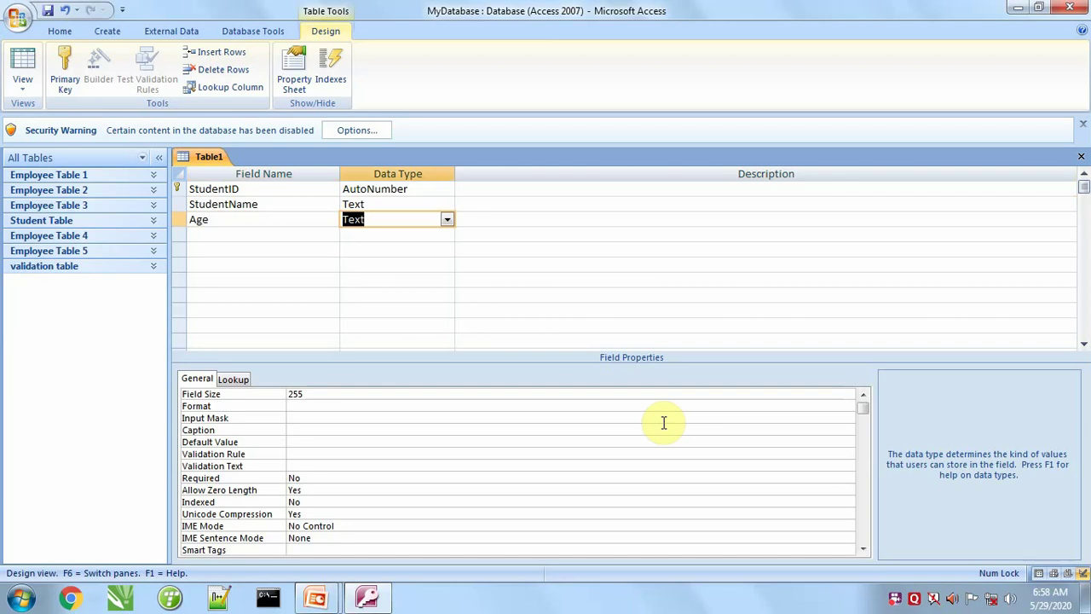
pyautogui.write('number')
pyautogui.press('Return')
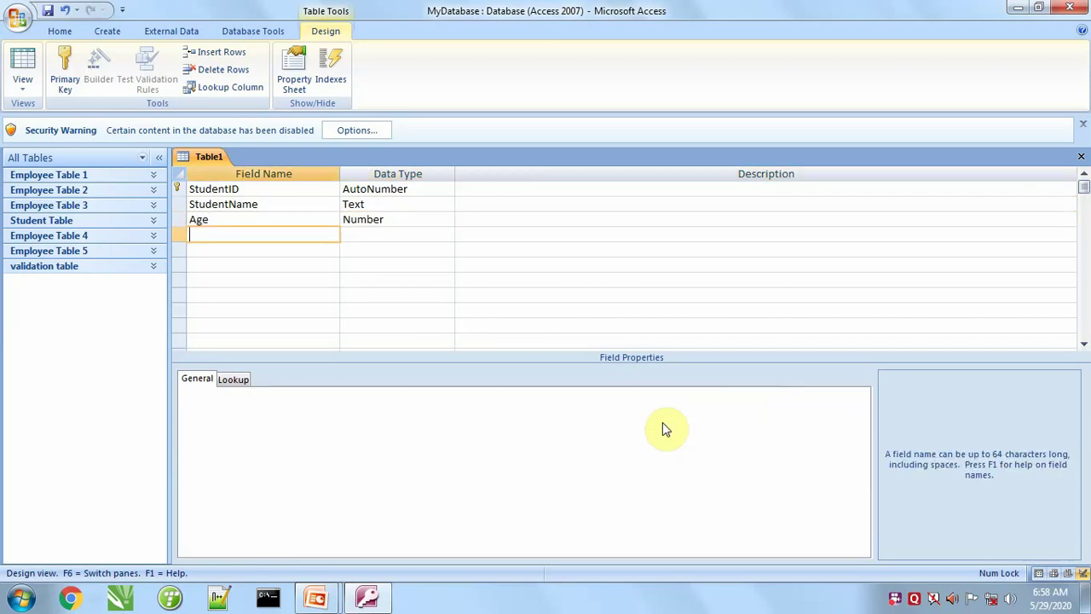
pyautogui.press('Return')
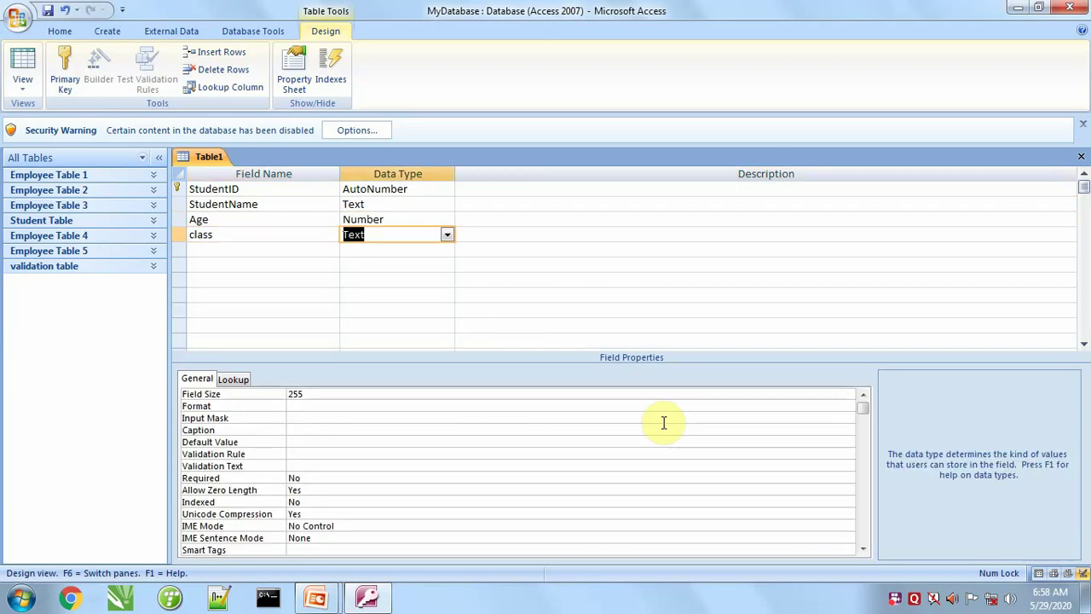
pyautogui.write('number')
pyautogui.press('Return')
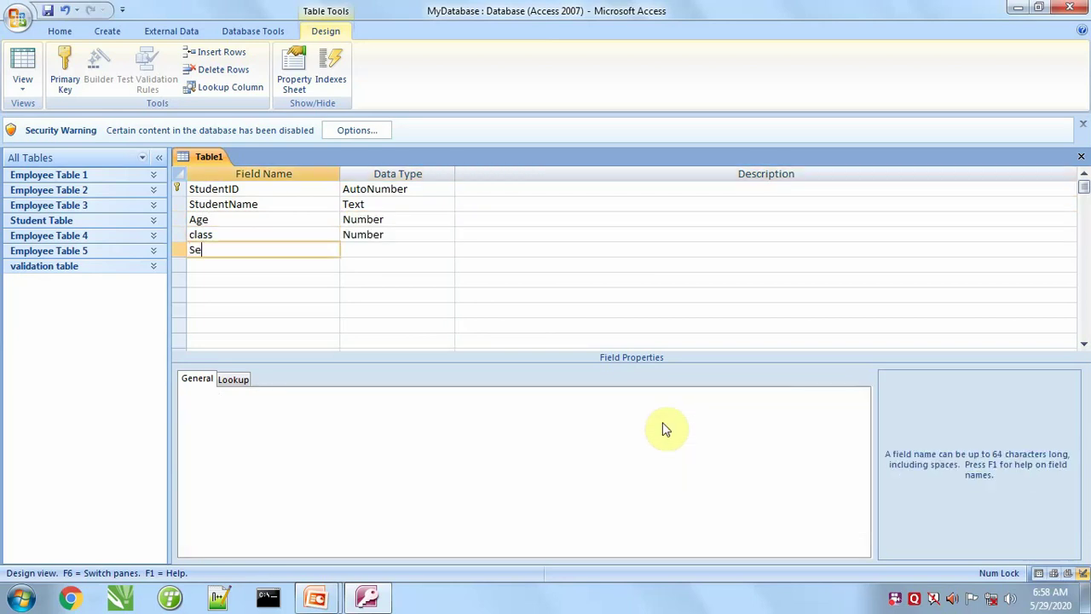
# Add a Section field with the Text data type below the class field
pyautogui.write('Section')
pyautogui.press('Return')
pyautogui.press('Return')
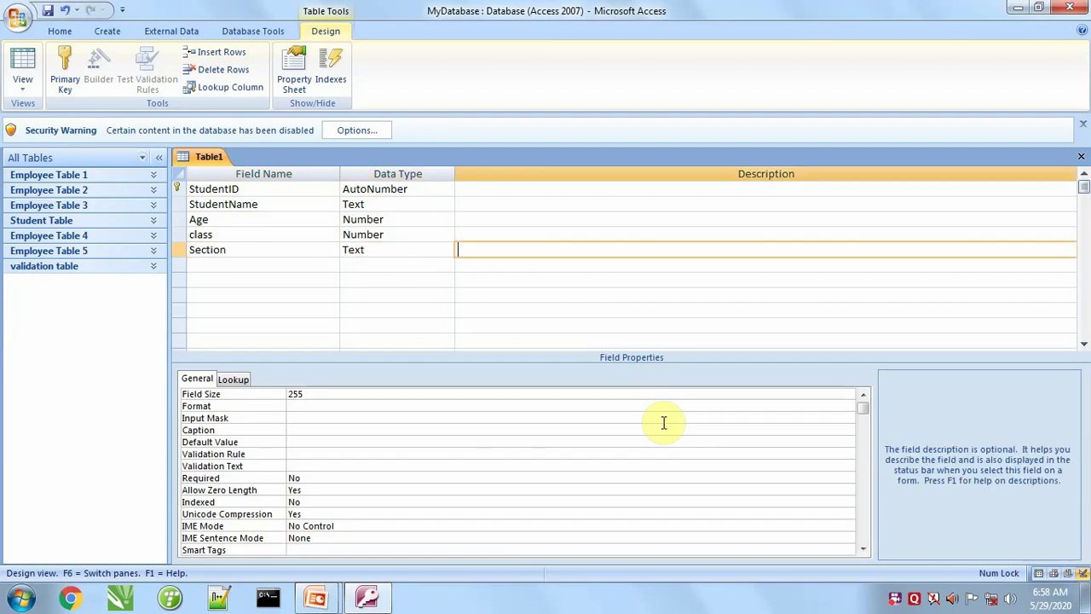
pyautogui.press('Return')
# Save the table as Student Table, replacing the existing table of that name
pyautogui.click(47, 12)
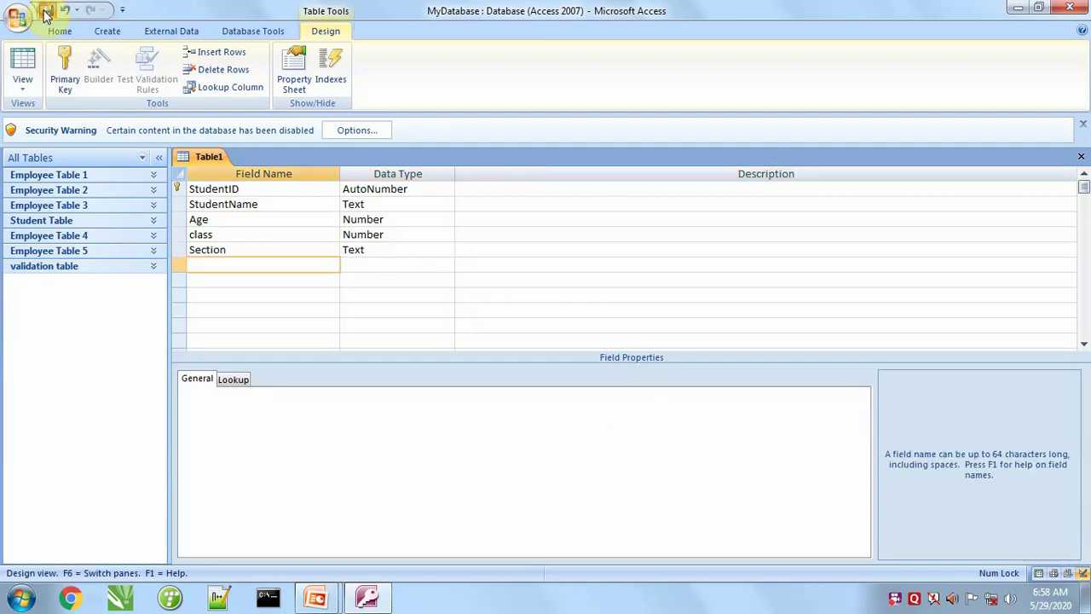
pyautogui.write('Student Table')
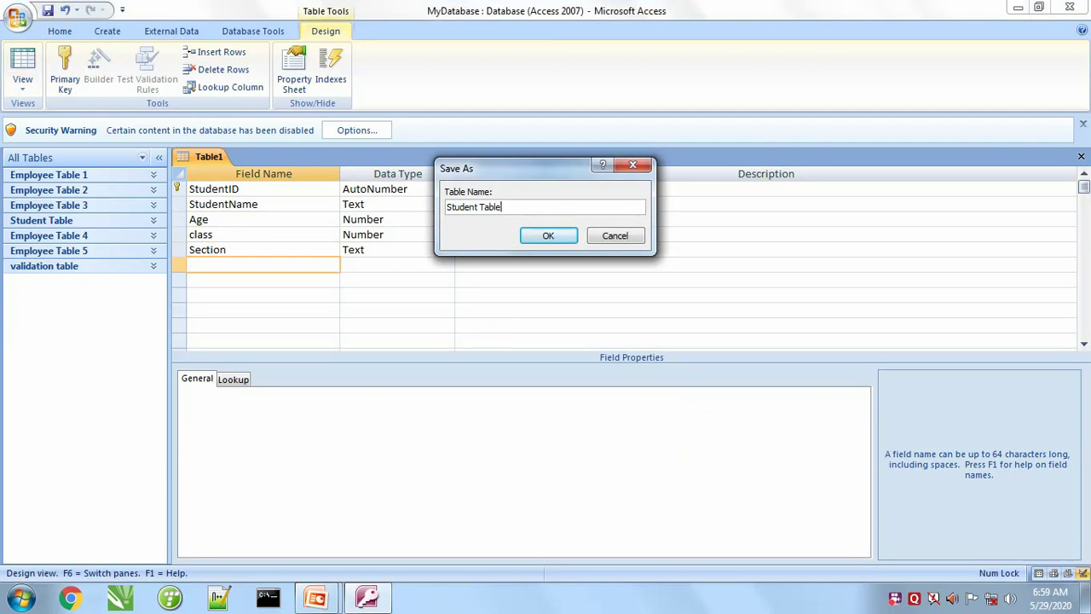
pyautogui.click(549, 242)
pyautogui.click(549, 239)
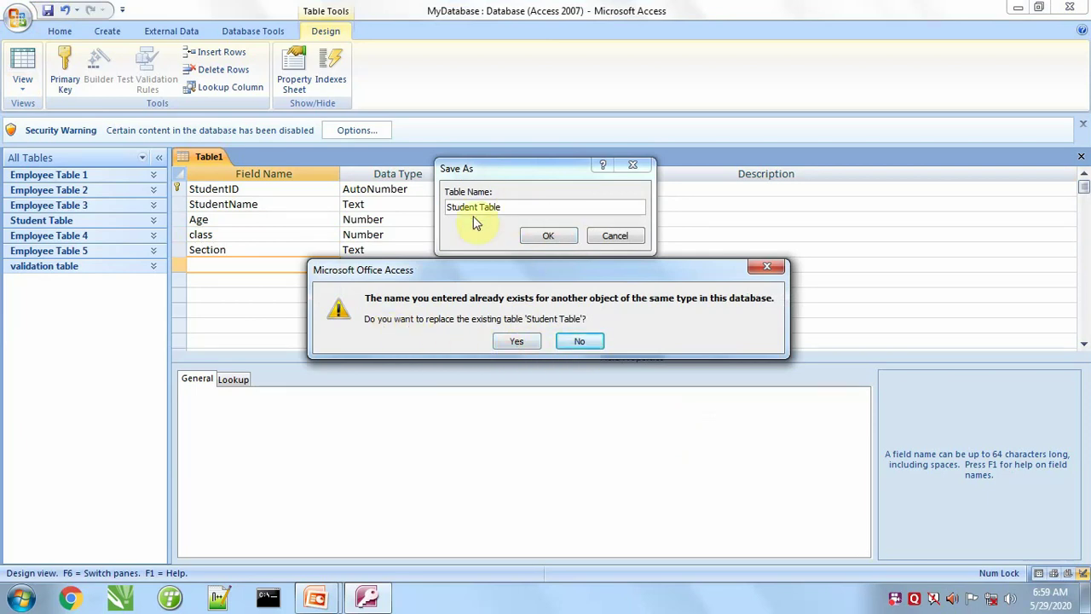
pyautogui.click(515, 343)
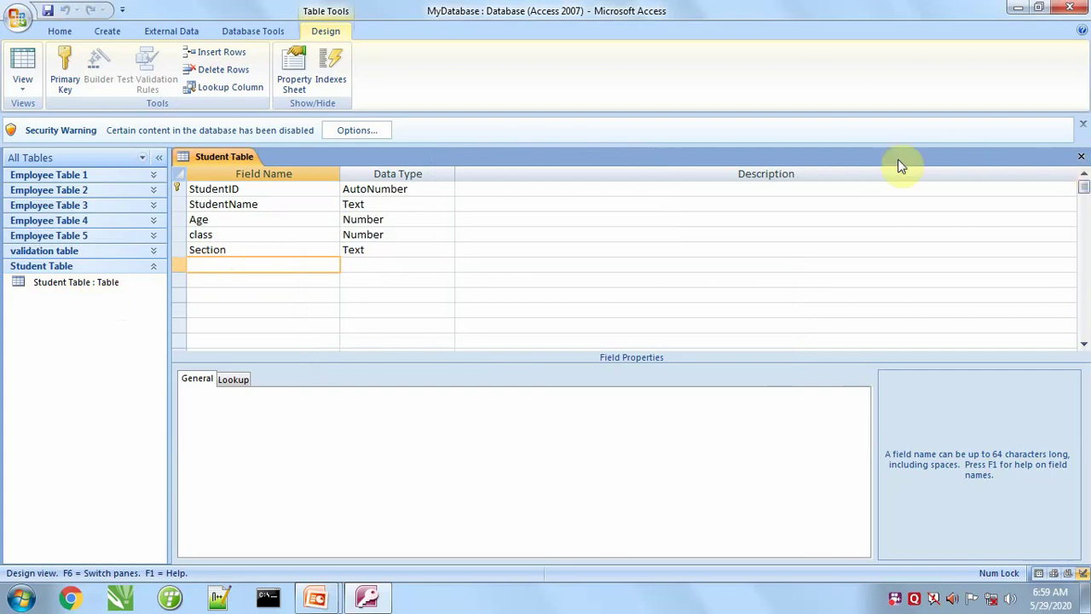
# Create another table in Design view with an AutoNumber field named FeeID as its primary key
pyautogui.click(107, 31)
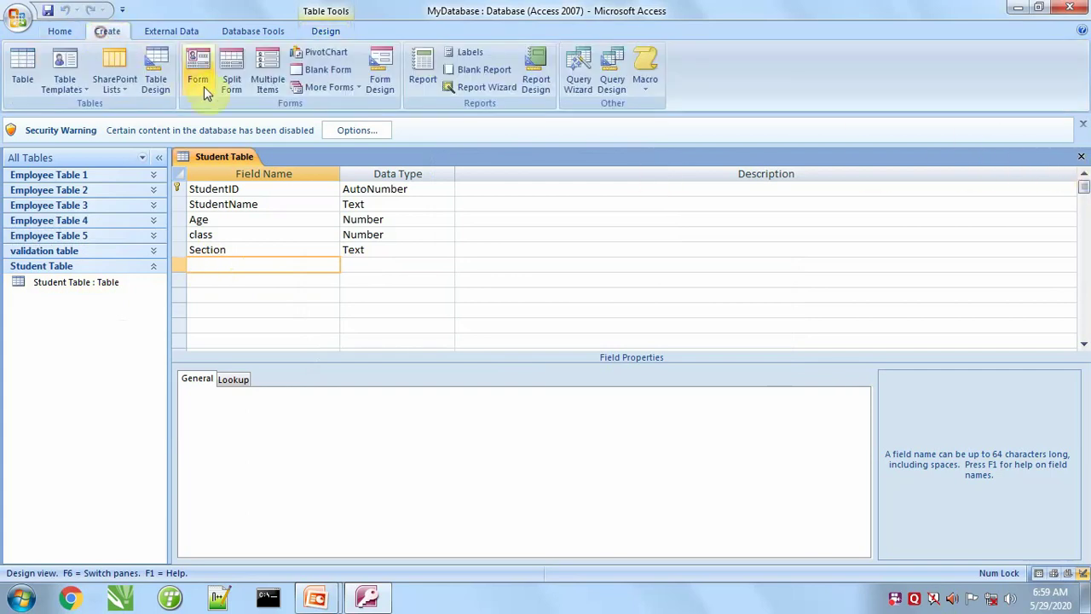
pyautogui.click(154, 83)
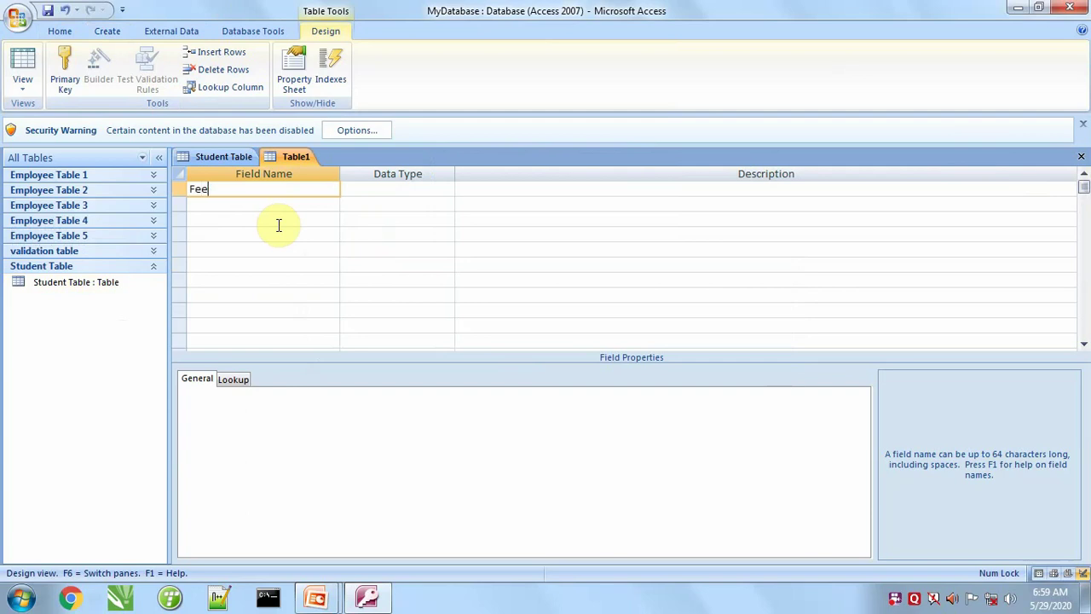
pyautogui.press('Tab')
pyautogui.write('a')
pyautogui.press('Tab')
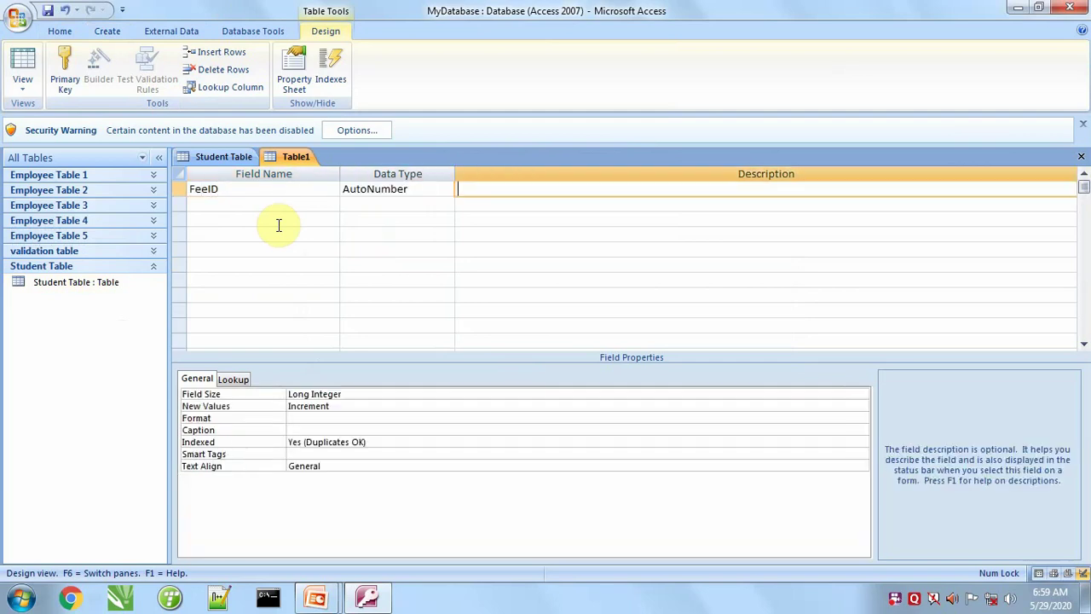
pyautogui.press('Tab')
pyautogui.click(180, 188)
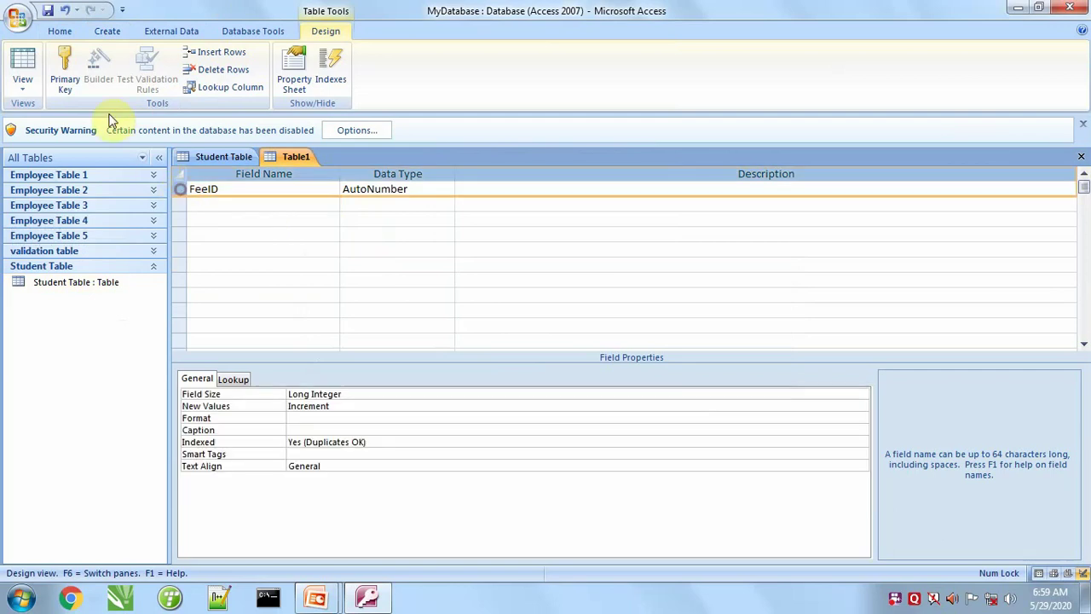
pyautogui.click(72, 66)
# Check the key field's name in Student Table and add a matching StudentID field with the Number data type to the new table
pyautogui.click(209, 204)
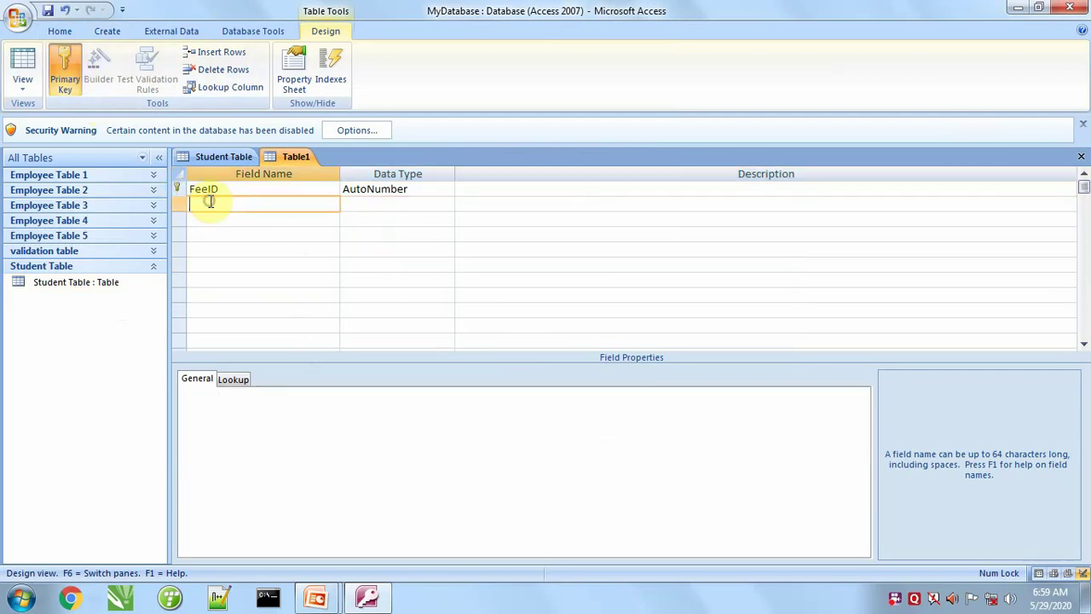
pyautogui.click(224, 161)
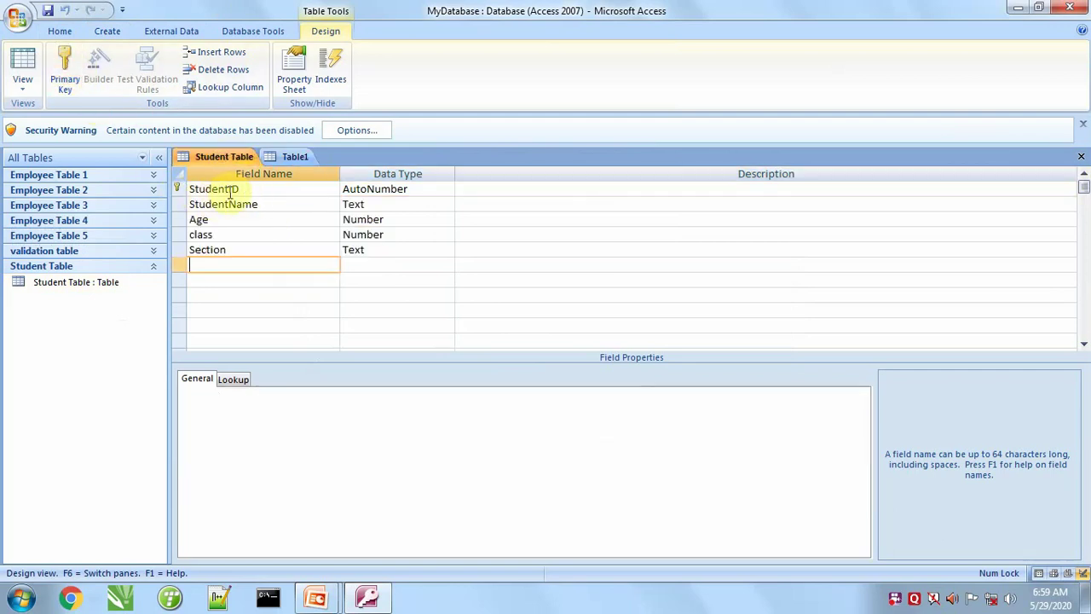
pyautogui.click(290, 160)
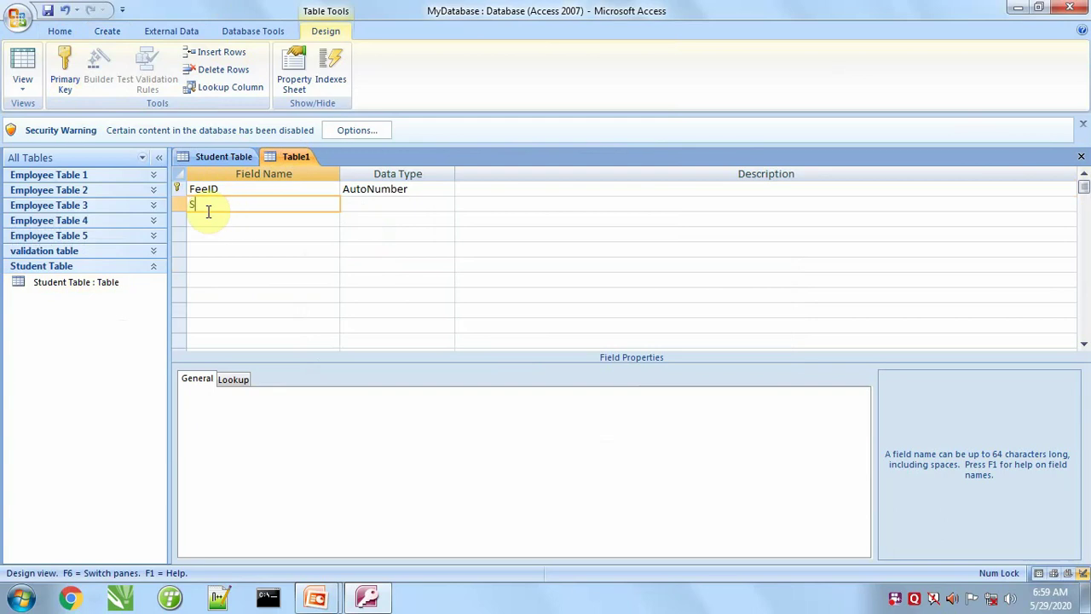
pyautogui.write('StudentID')
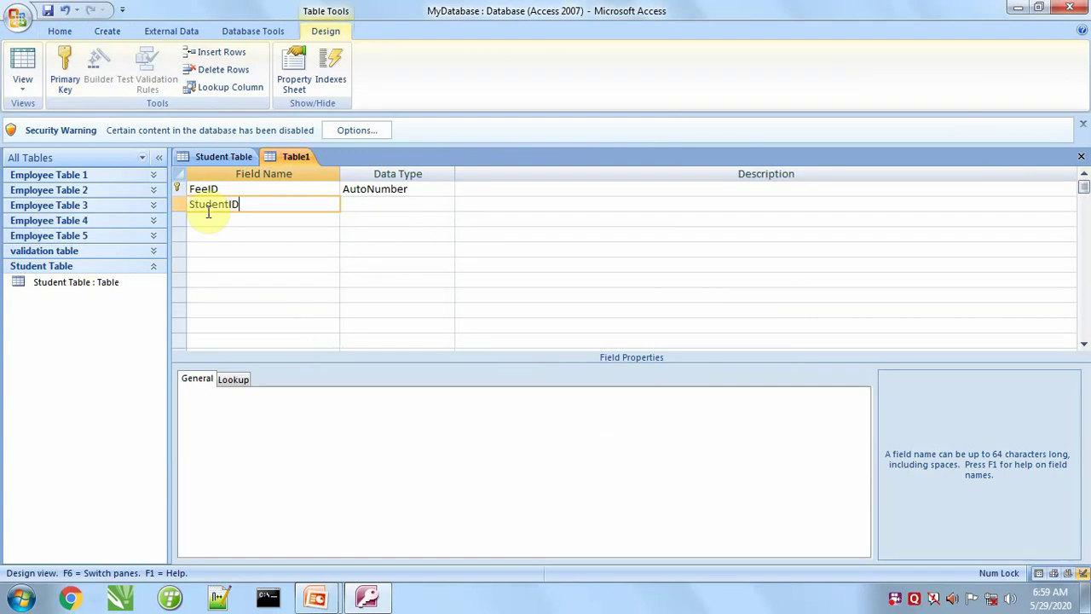
pyautogui.press('Tab')
pyautogui.write('n')
pyautogui.press('Tab')
pyautogui.press('Tab')
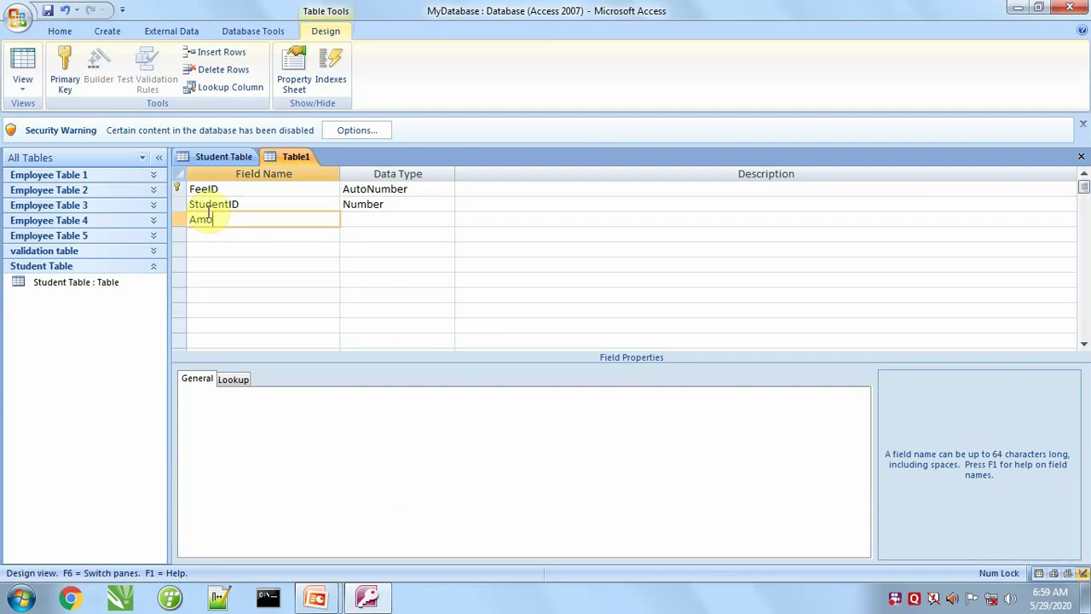
# Add an Amount field with the Currency data type below StudentID
pyautogui.write('Amount')
pyautogui.press('Tab')
pyautogui.write('c')
pyautogui.press('Tab')
pyautogui.press('Tab')
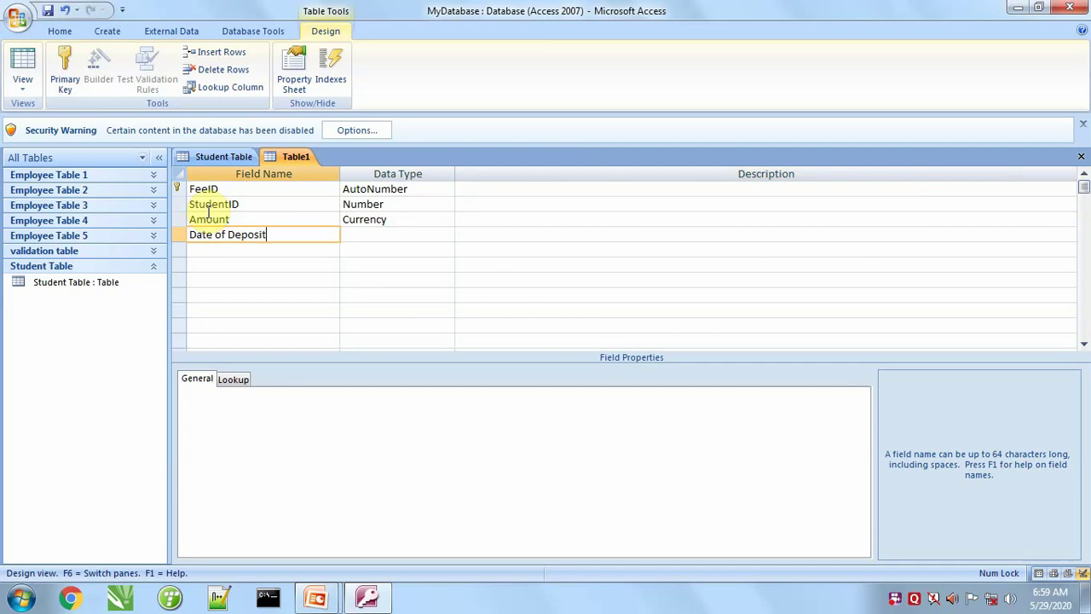
# Add a Date of Deposit field with the Date/Time data type below Amount
pyautogui.press('Tab')
pyautogui.write('d')
pyautogui.press('Tab')
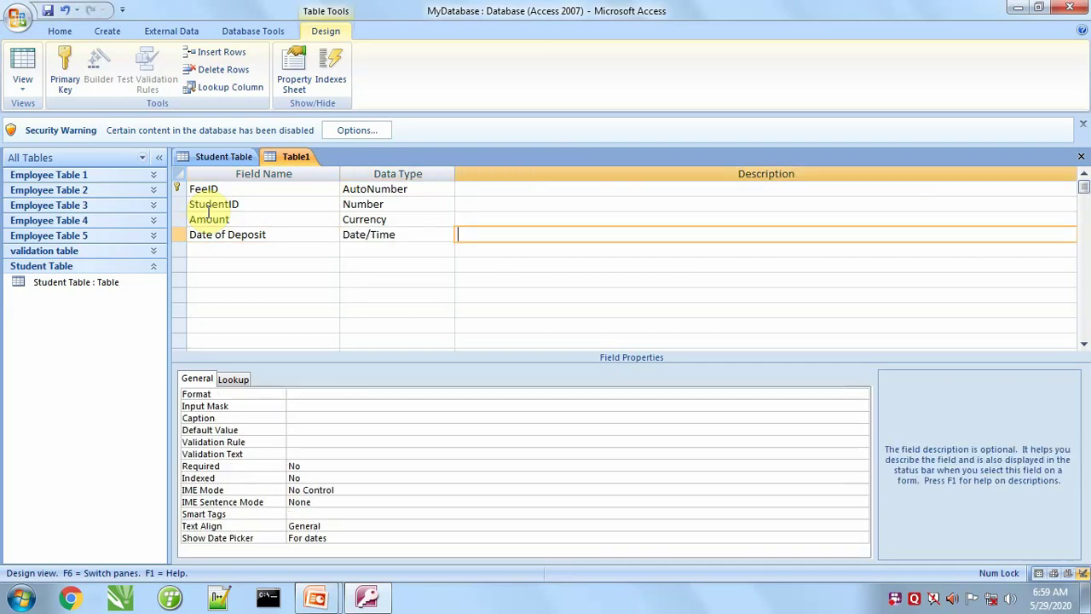
pyautogui.press('Tab')
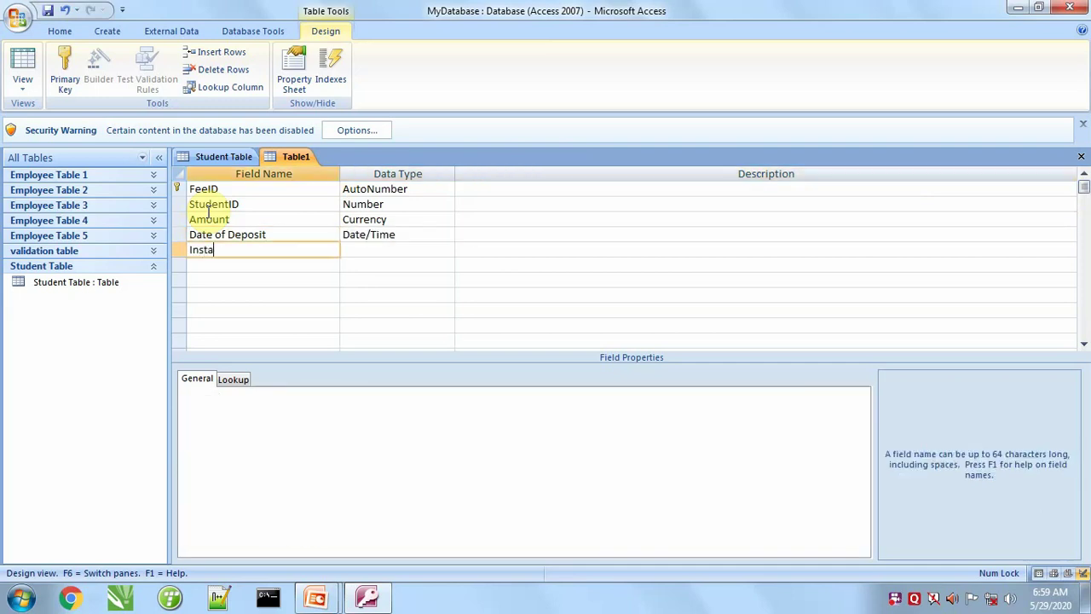
# Add an Installment field with the Number data type as the table's last field
pyautogui.write('Installment')
pyautogui.press('Tab')
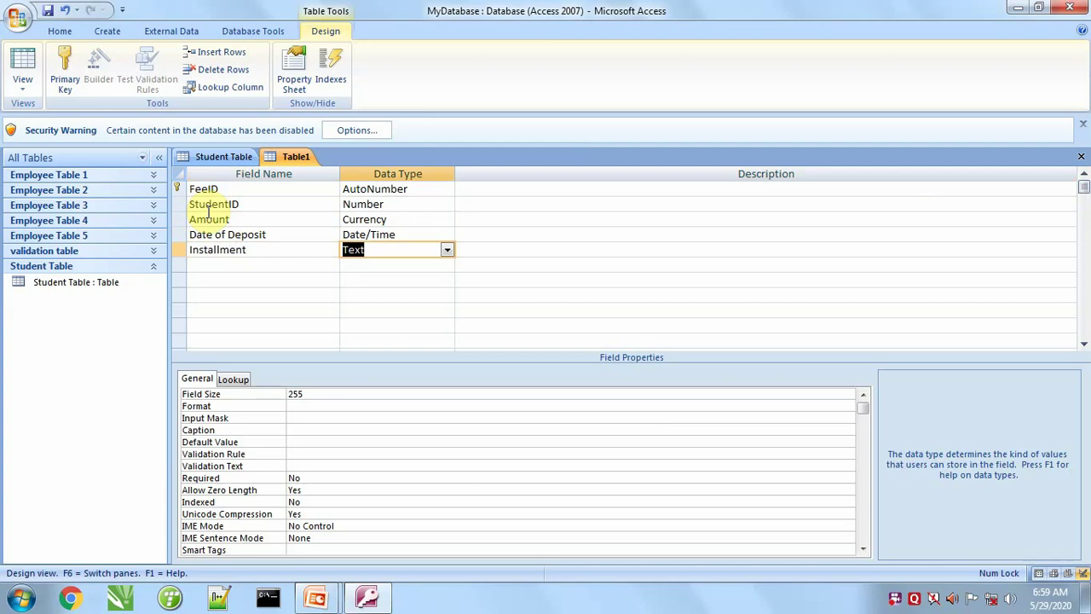
pyautogui.write('number')
pyautogui.press('Tab')
pyautogui.press('Tab')
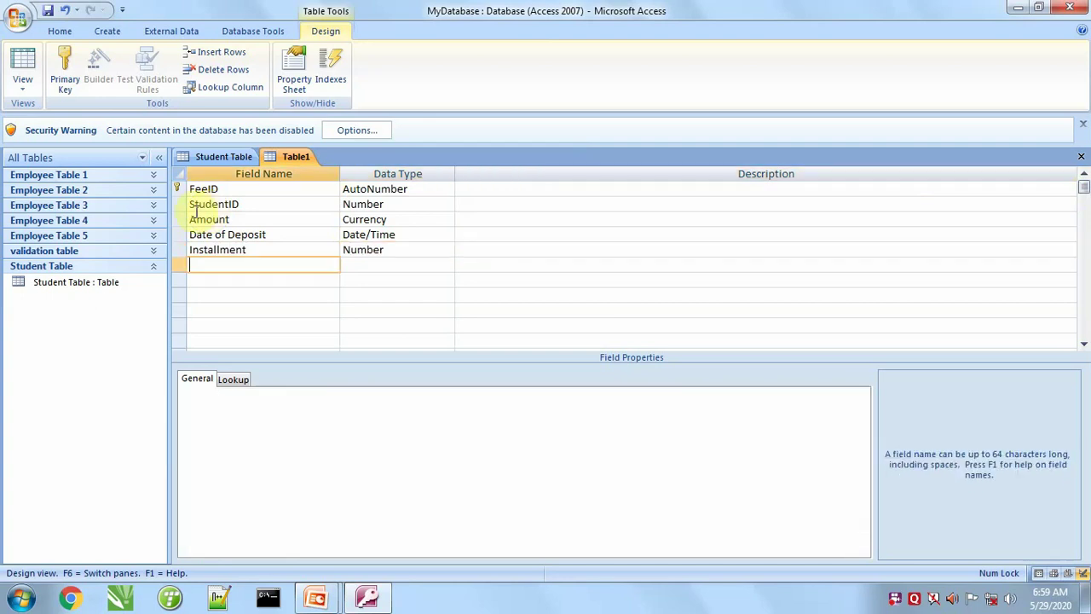
# Save the new table as Fee Table and close both open table designs
pyautogui.click(48, 11)
pyautogui.write('Fee')
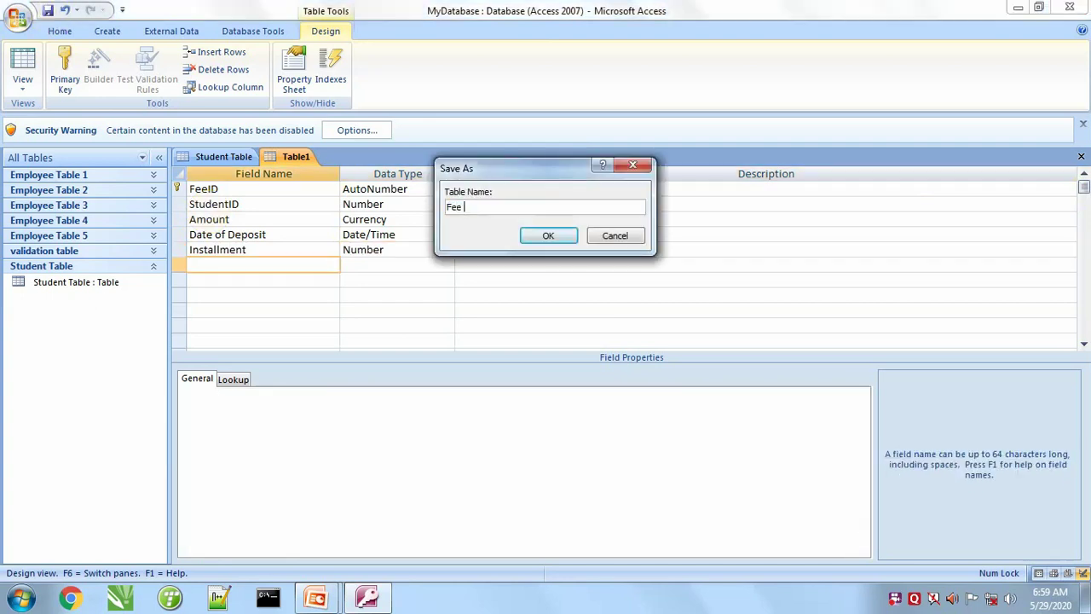
pyautogui.write(' Table')
pyautogui.click(552, 234)
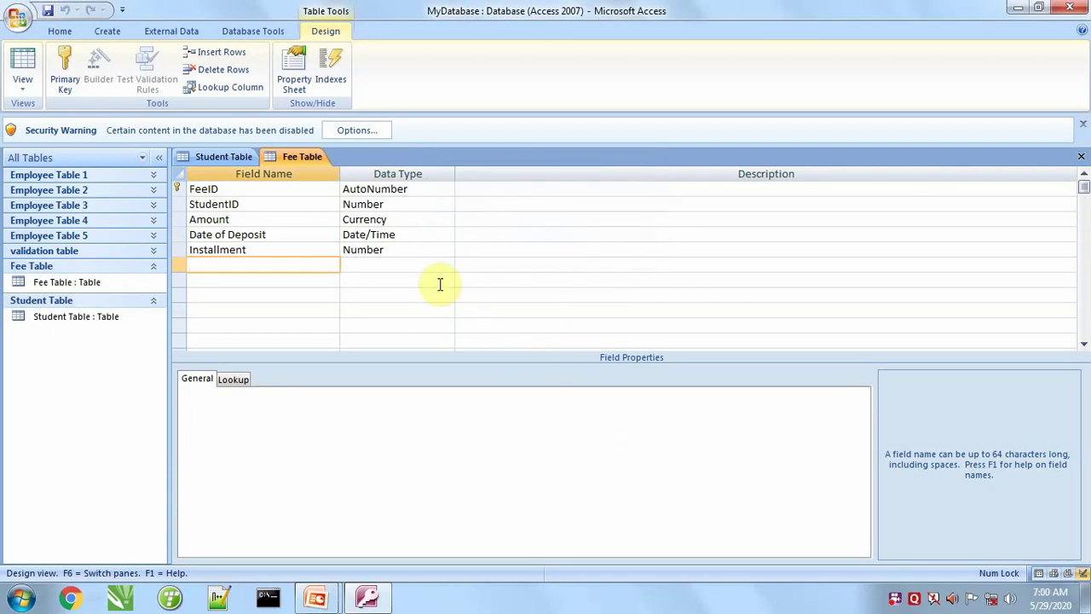
pyautogui.click(1081, 160)
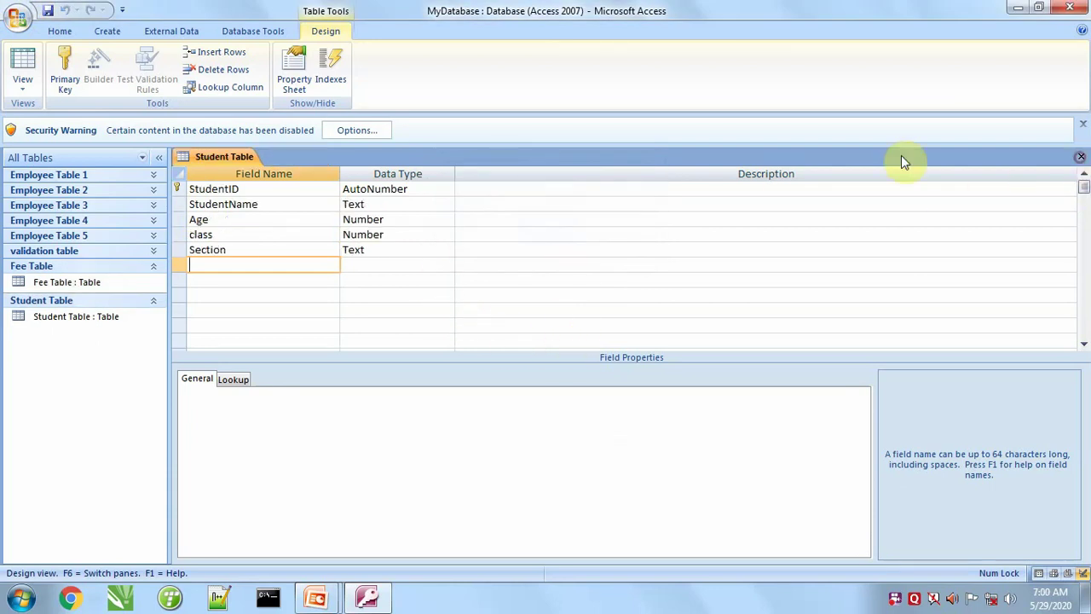
pyautogui.click(1081, 160)
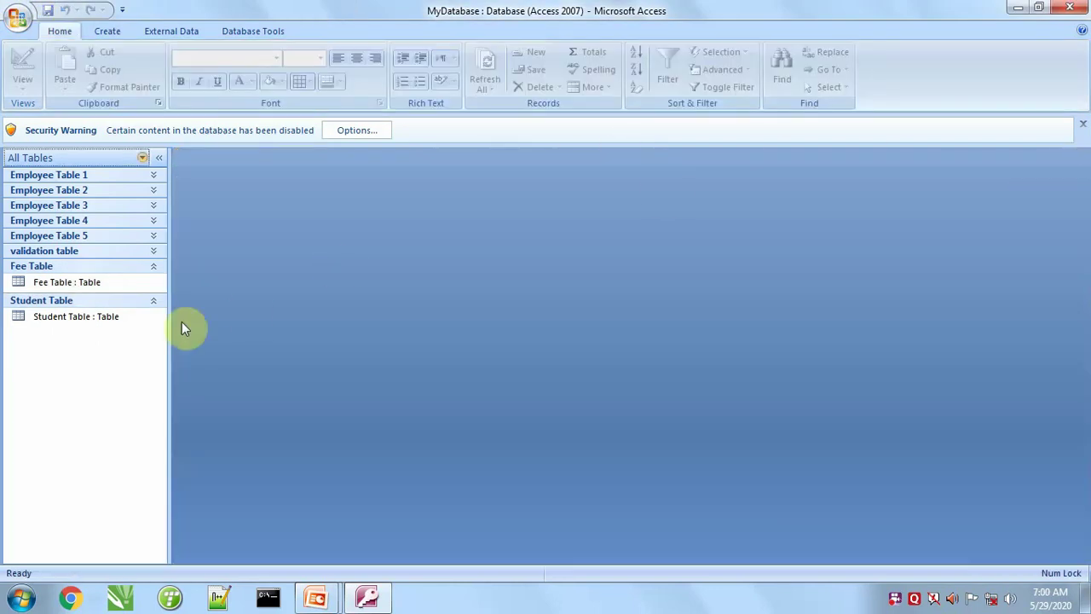
# View Student Table and Fee Table in Datasheet view to check their columns, and close both datasheets
pyautogui.doubleClick(63, 319)
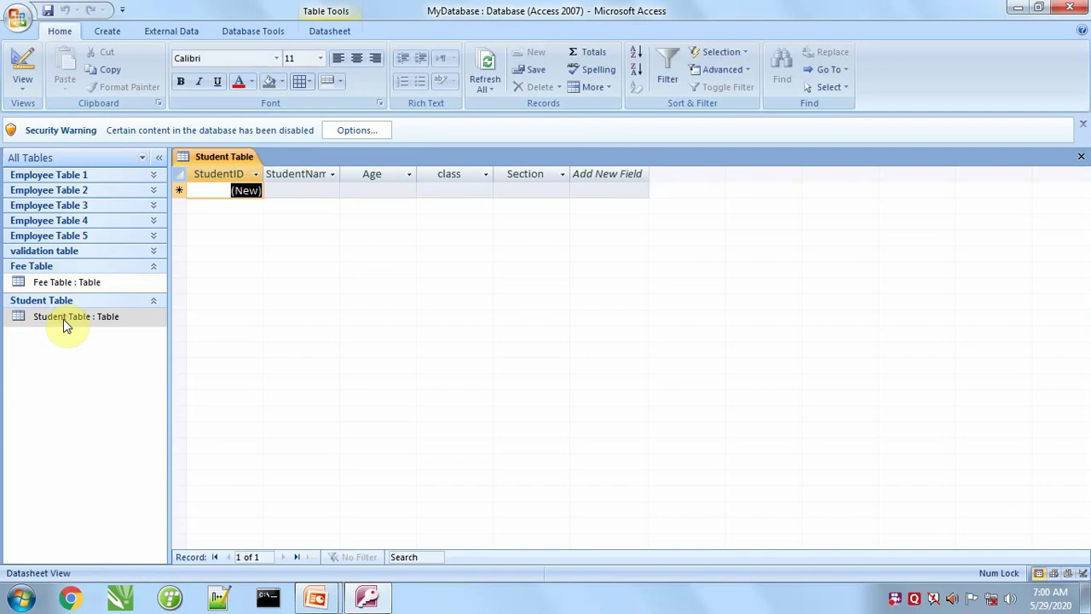
pyautogui.doubleClick(68, 282)
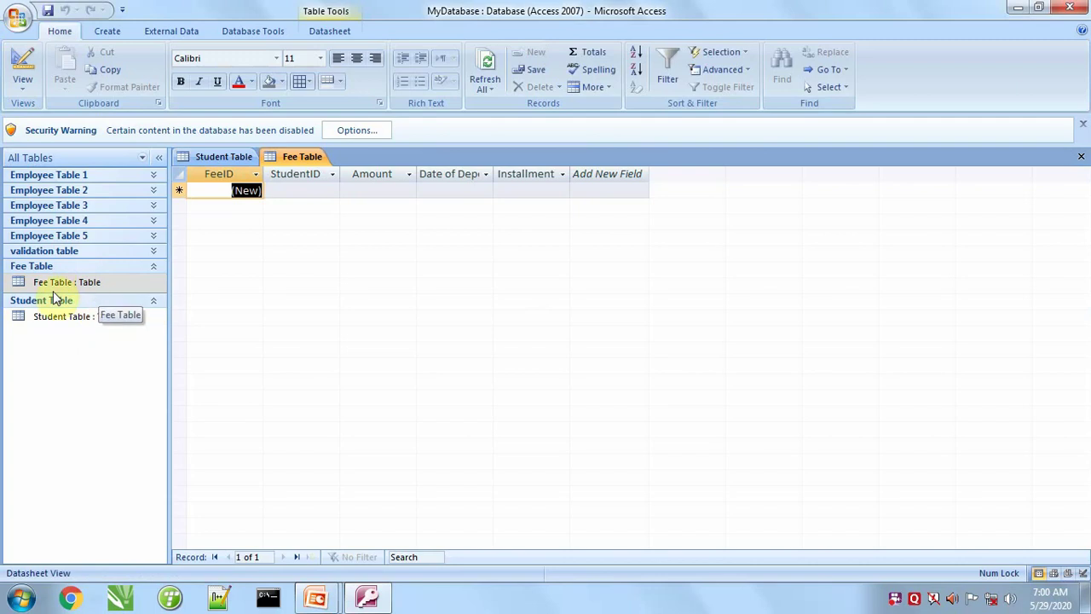
pyautogui.click(317, 34)
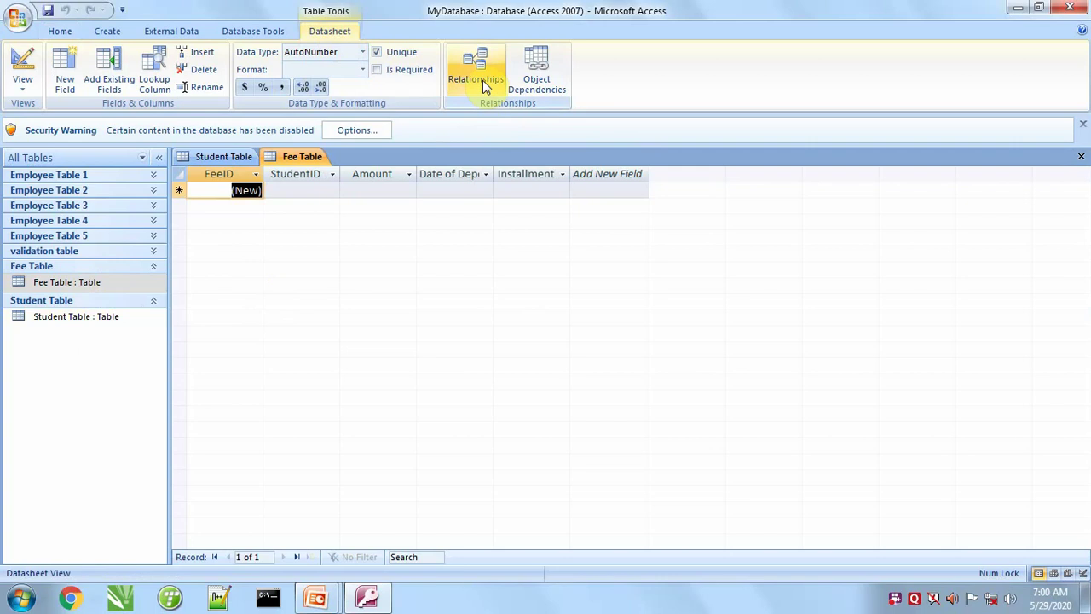
pyautogui.click(1081, 157)
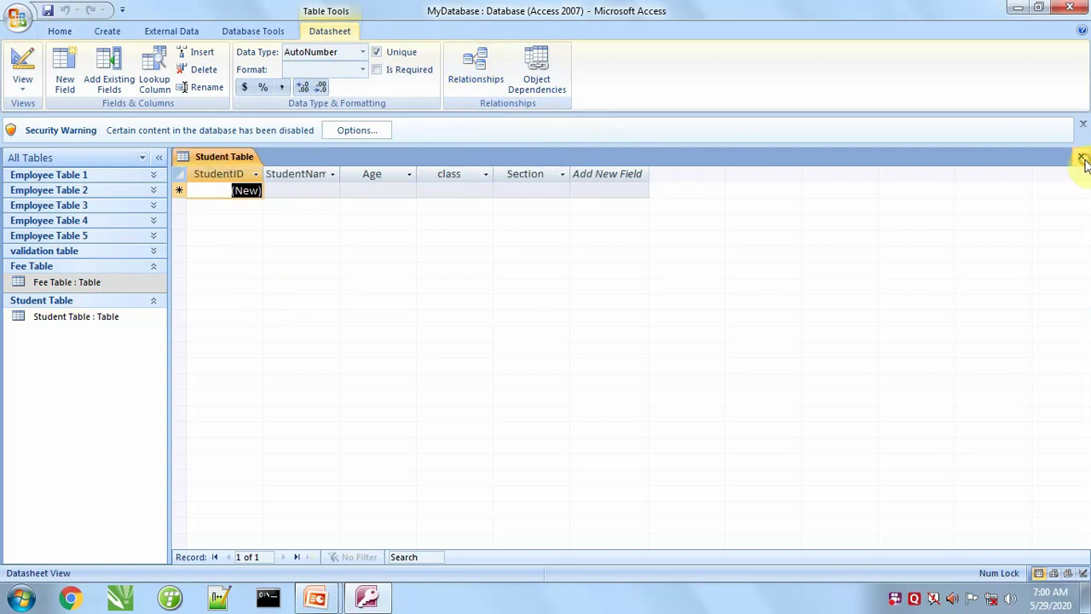
pyautogui.click(1081, 157)
# Open the database relationships layout and add Fee Table and Student Table to it
pyautogui.click(249, 31)
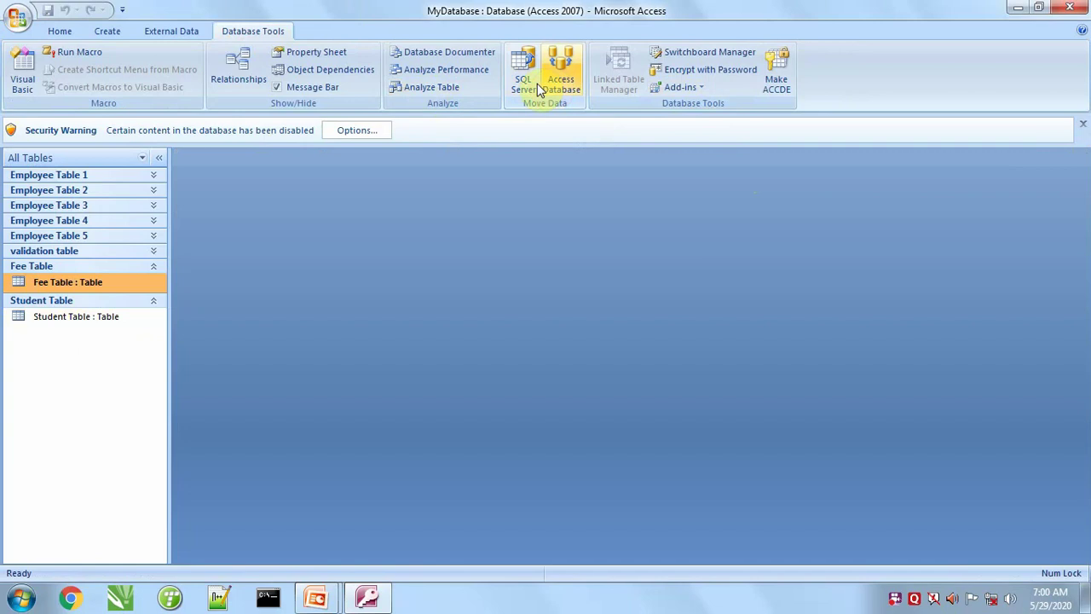
pyautogui.click(228, 68)
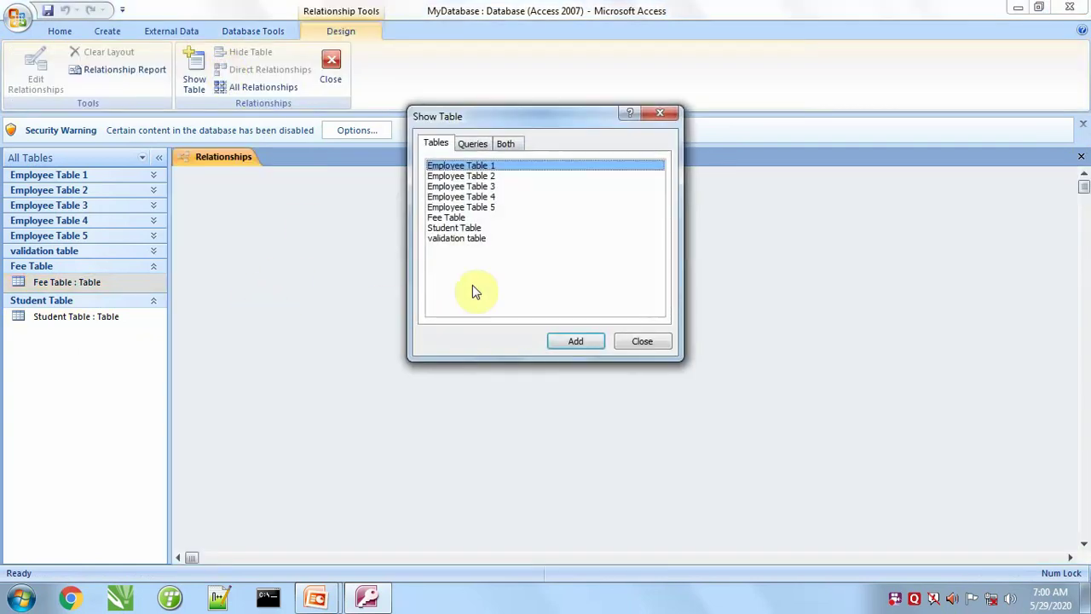
pyautogui.click(450, 227)
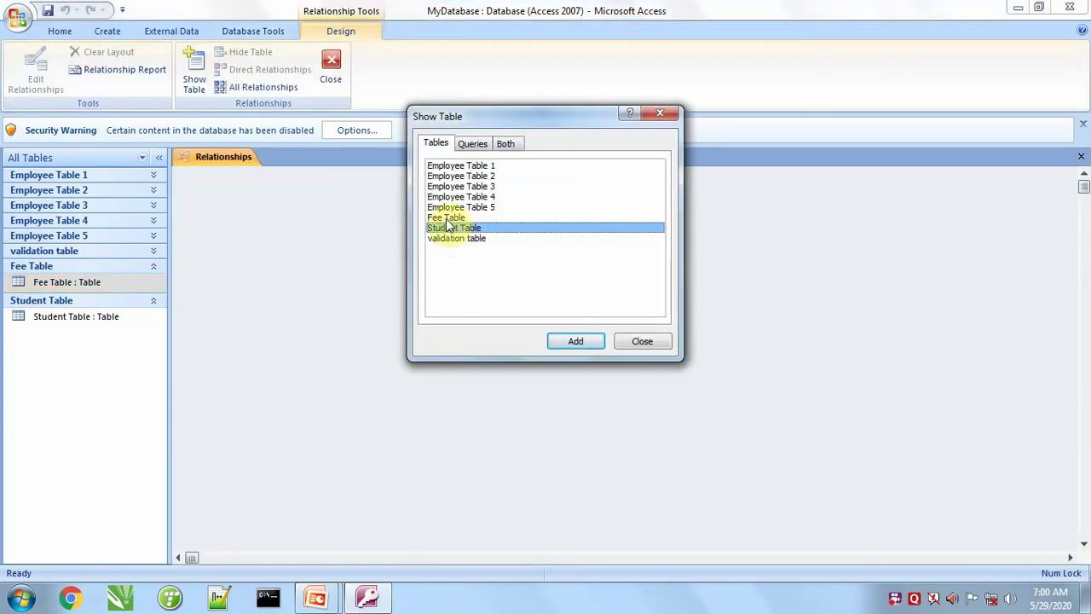
pyautogui.keyDown('shift'); pyautogui.click(446, 217); pyautogui.keyUp('shift')
pyautogui.click(563, 343)
pyautogui.click(645, 341)
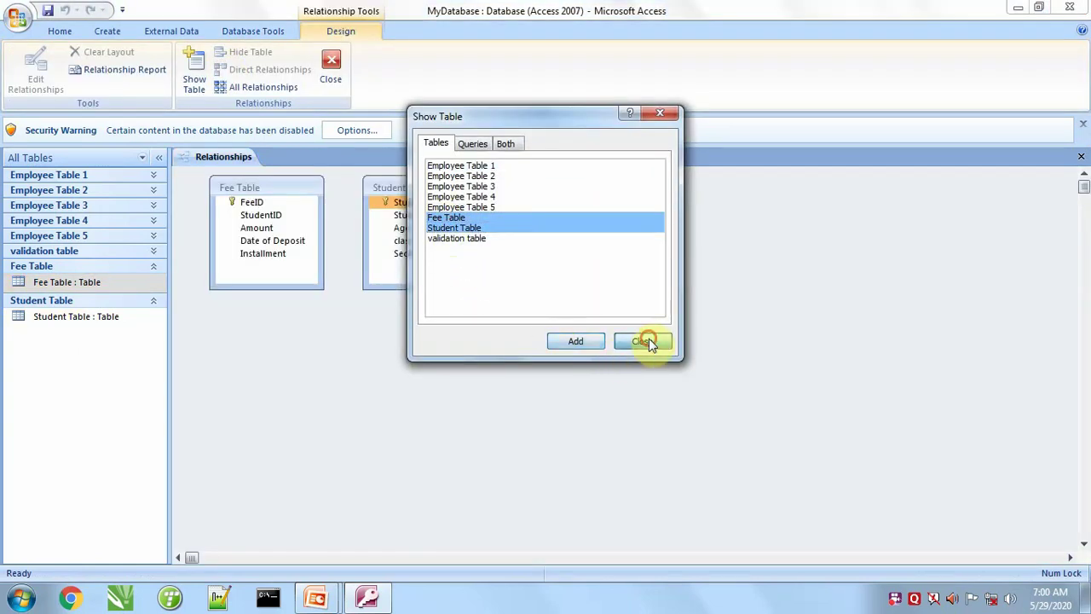
# Arrange the two tables side by side in the relationships layout, with Fee Table to the right of Student Table
pyautogui.moveTo(304, 195); pyautogui.dragTo(559, 255)
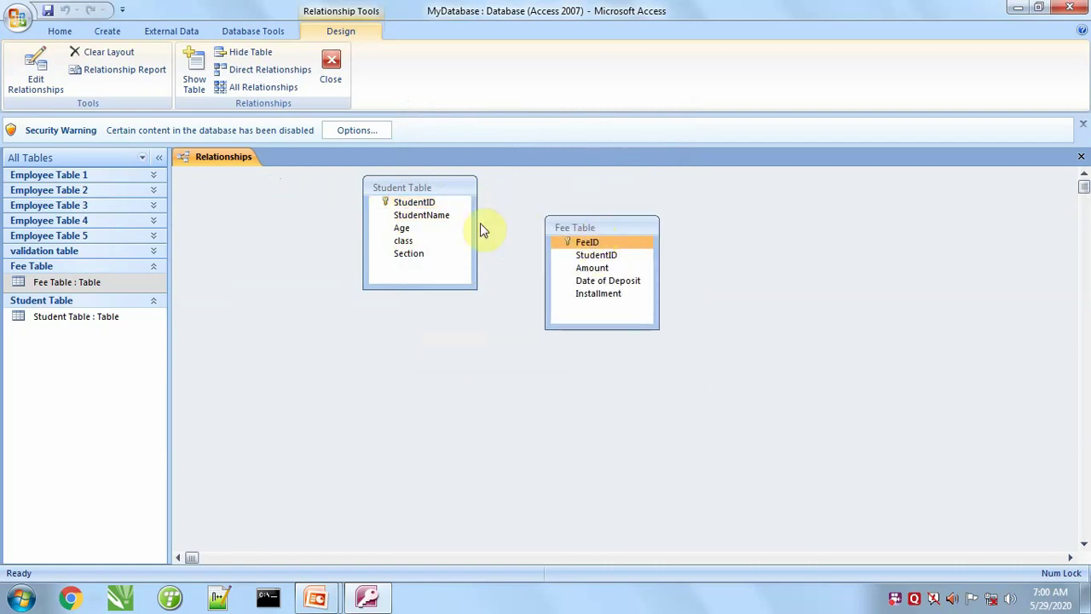
pyautogui.moveTo(421, 187); pyautogui.dragTo(422, 200)
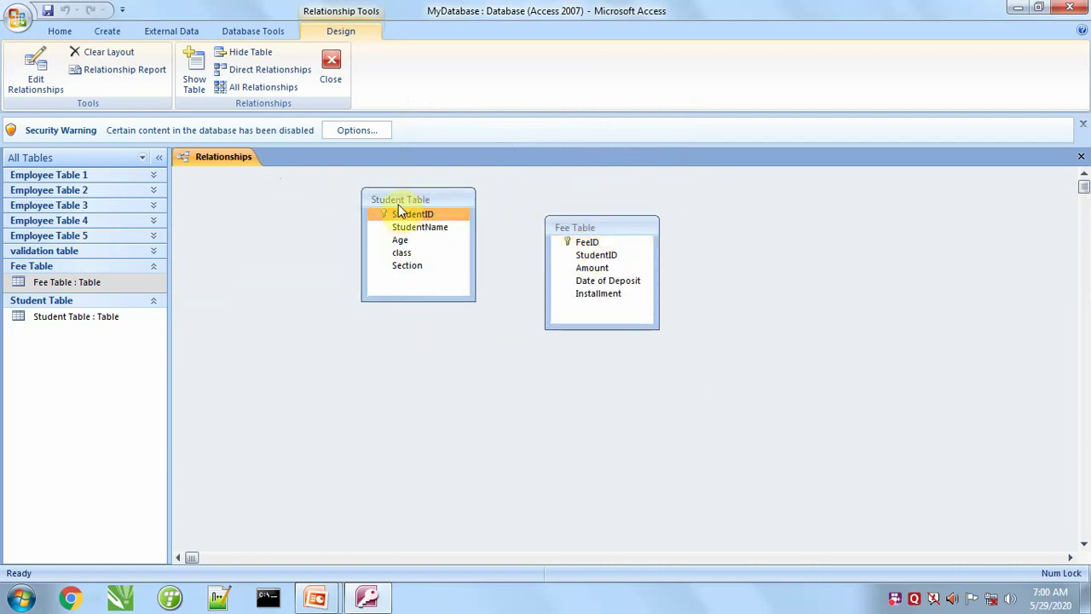
pyautogui.moveTo(632, 229); pyautogui.dragTo(634, 206)
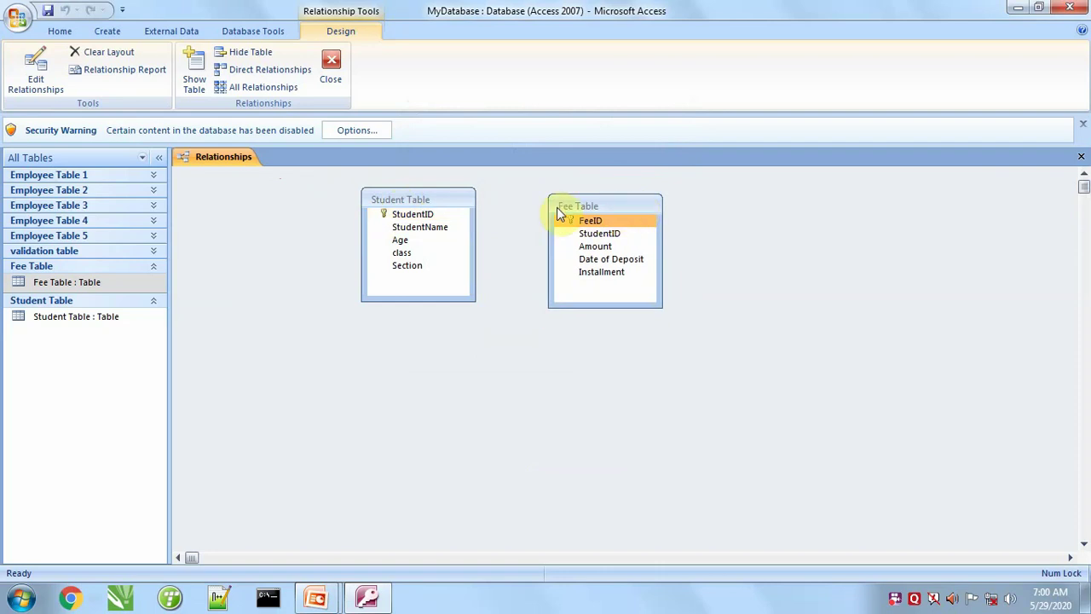
# Relate Student Table's StudentID to Fee Table's StudentID, enforcing referential integrity with cascade update of related fields and cascade delete of related records
pyautogui.click(405, 219)
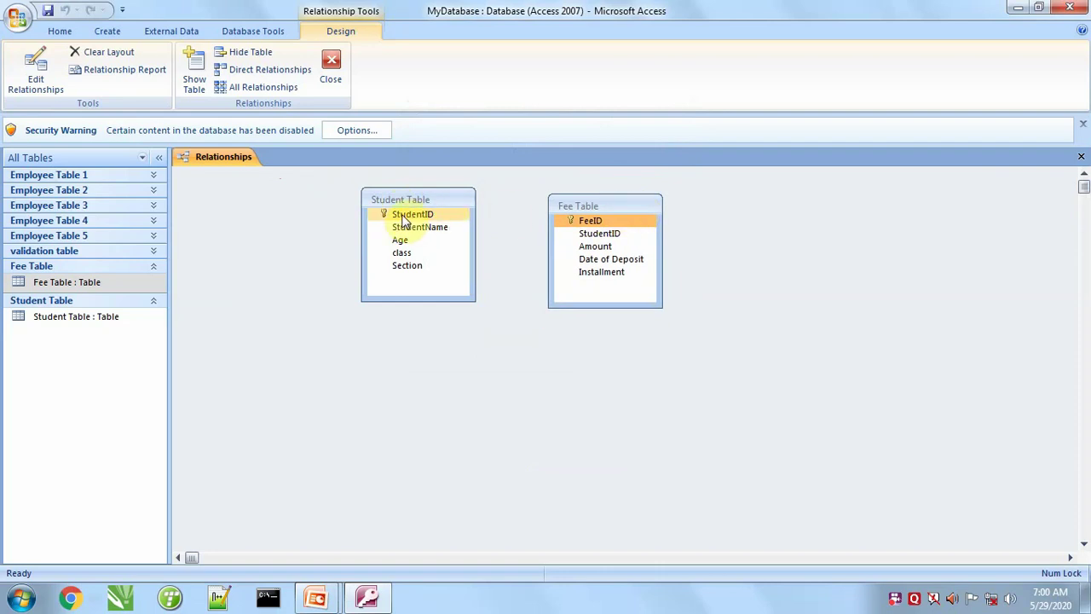
pyautogui.moveTo(398, 214); pyautogui.dragTo(600, 235)
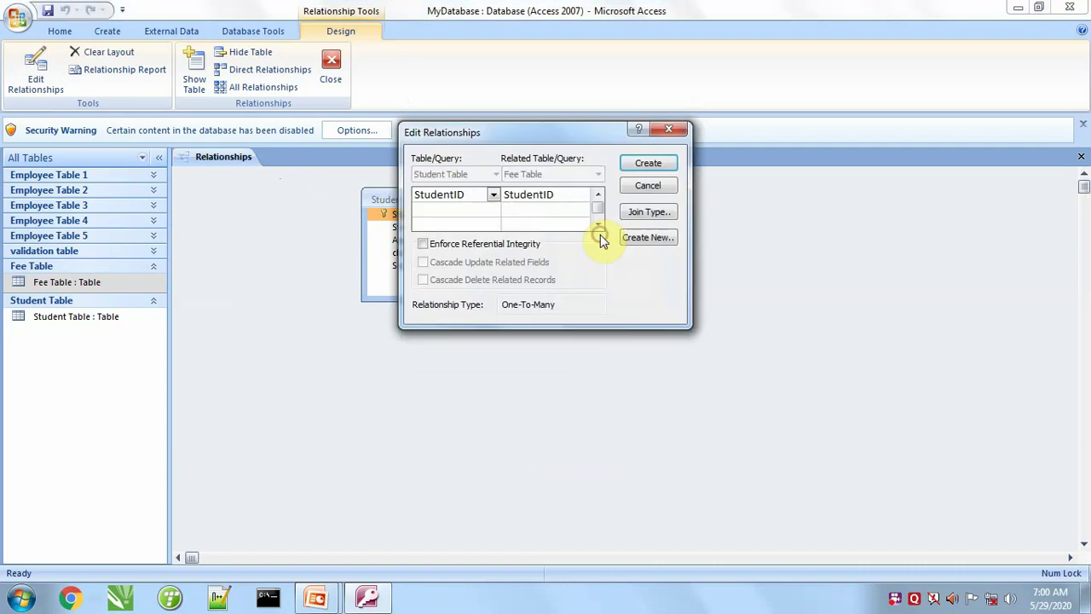
pyautogui.click(444, 245)
pyautogui.click(444, 264)
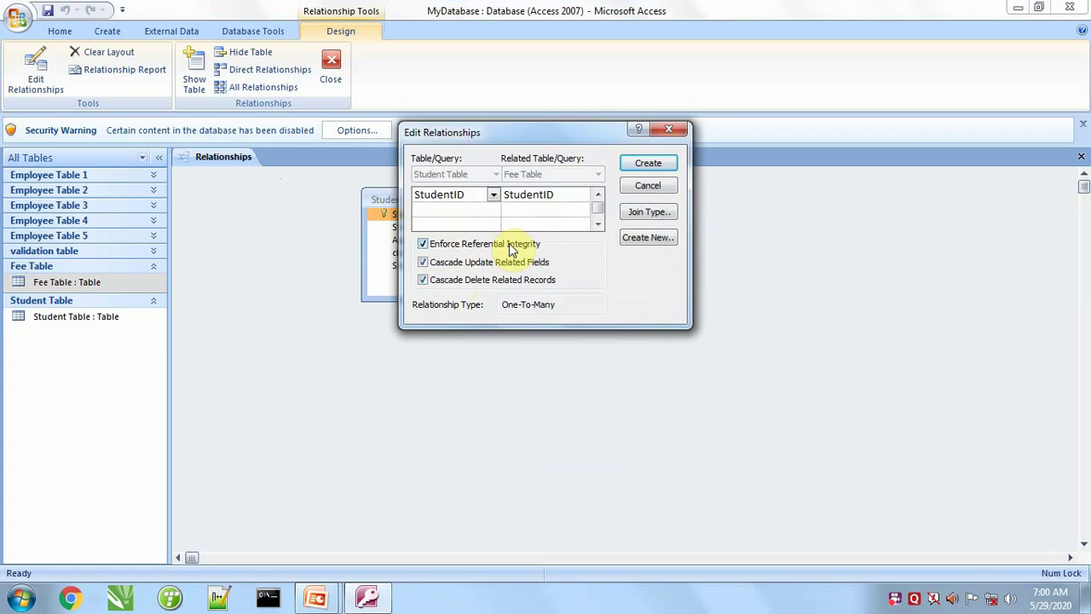
pyautogui.moveTo(518, 134); pyautogui.dragTo(864, 203)
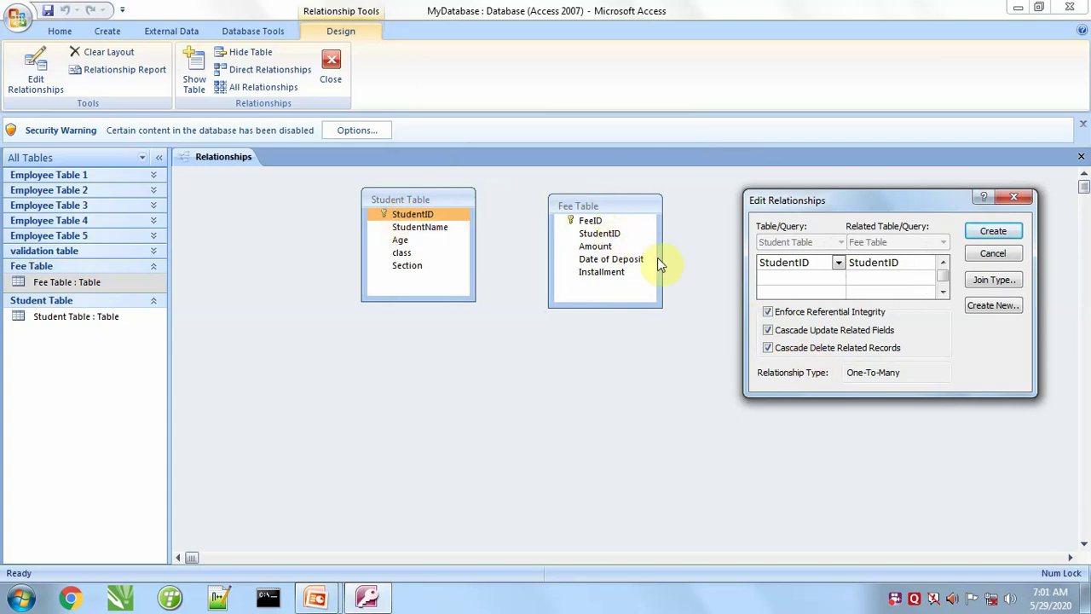
pyautogui.click(993, 232)
# Move Fee Table slightly down and right, save and close the relationships layout, and dismiss the security warning bar
pyautogui.moveTo(584, 208); pyautogui.dragTo(620, 245)
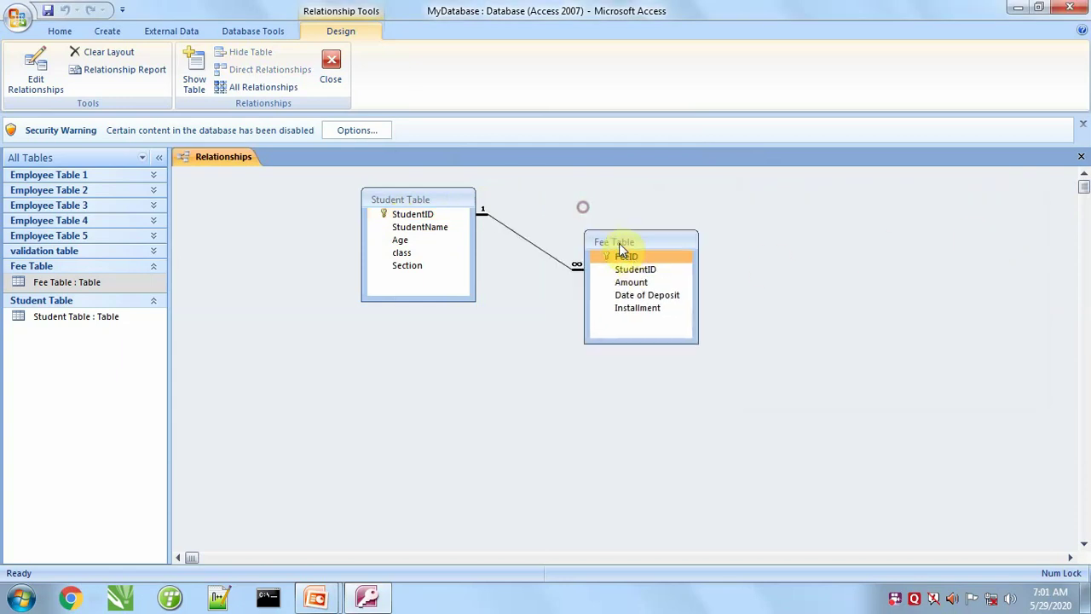
pyautogui.click(48, 12)
pyautogui.click(1081, 157)
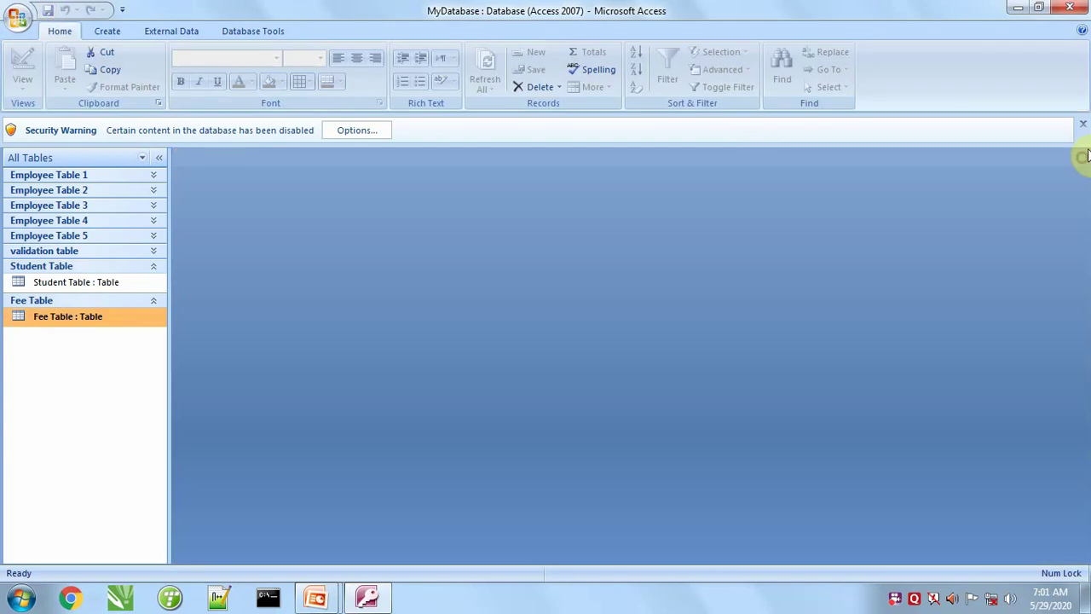
pyautogui.click(1083, 123)
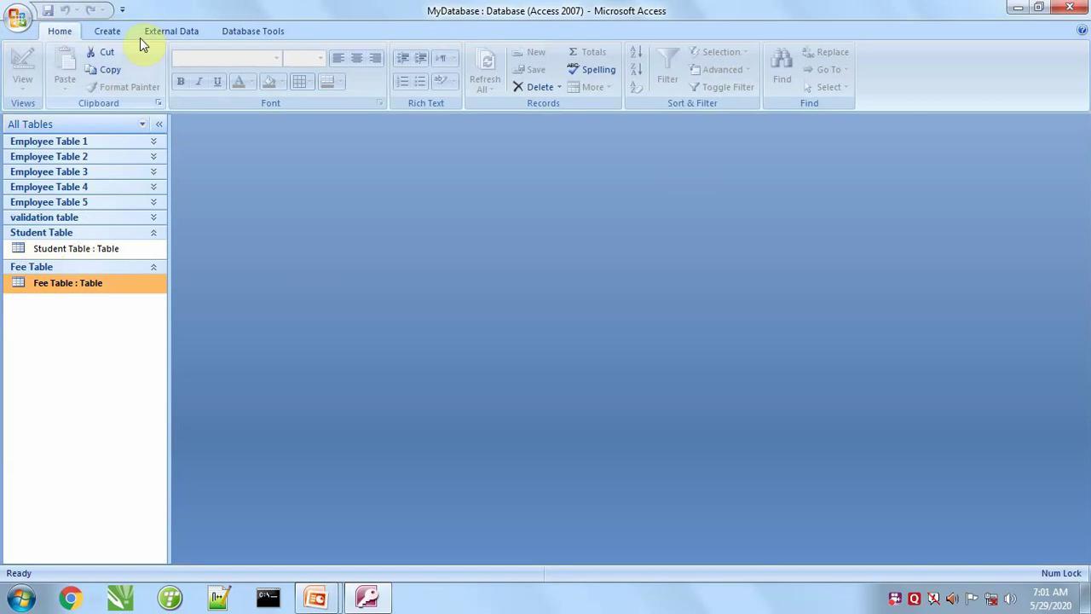
# Create a new query in Design view from Fee Table and Student Table, placing Fee Table to the right of Student Table
pyautogui.click(107, 31)
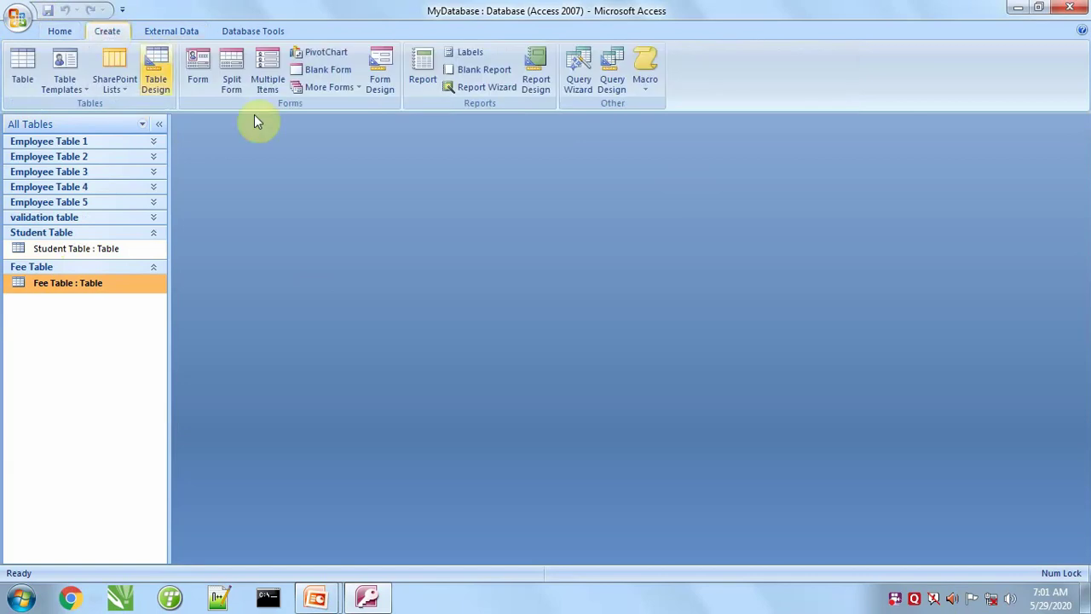
pyautogui.click(611, 81)
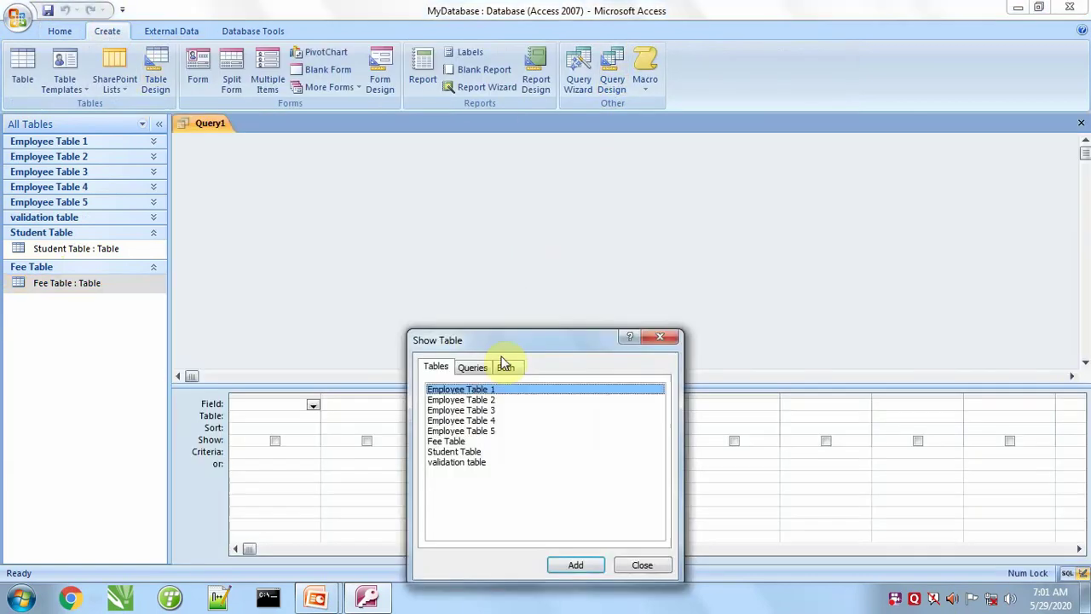
pyautogui.click(461, 442)
pyautogui.keyDown('ctrl'); pyautogui.click(467, 452); pyautogui.keyUp('ctrl')
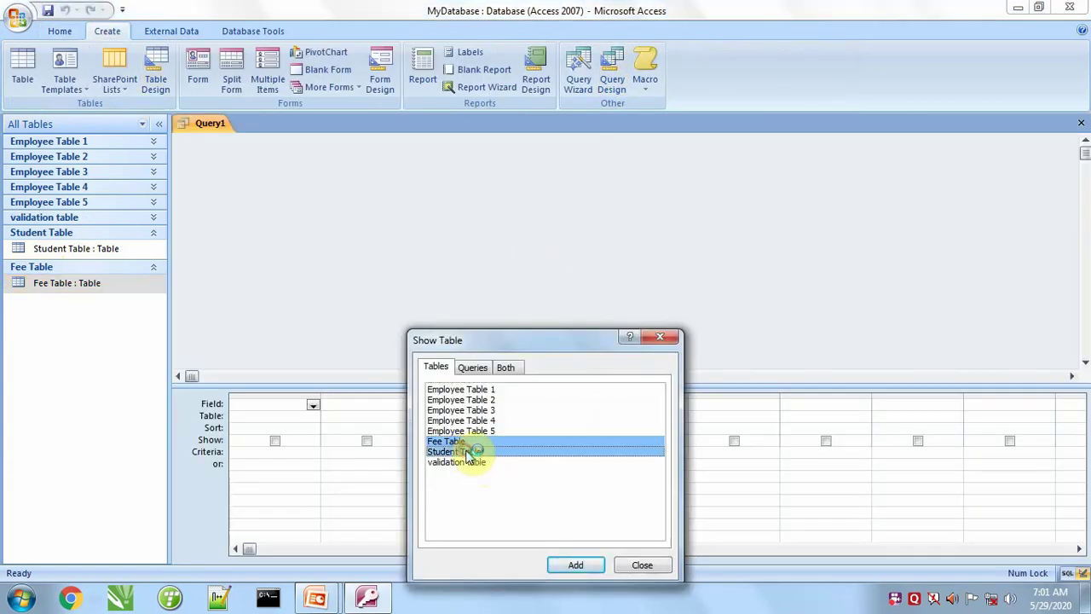
pyautogui.click(595, 566)
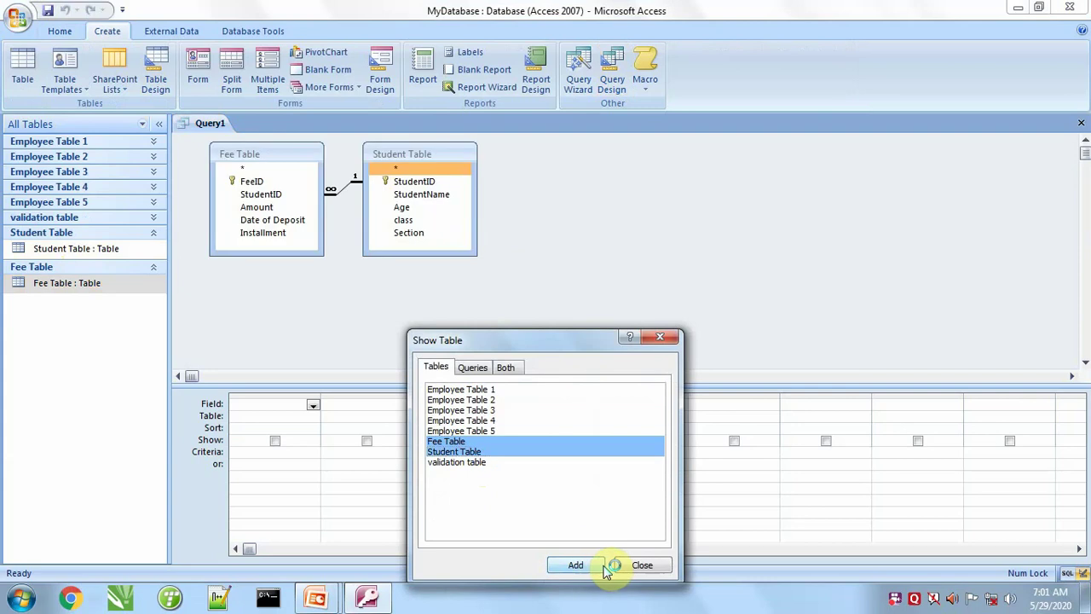
pyautogui.click(651, 564)
pyautogui.moveTo(439, 153); pyautogui.dragTo(458, 159)
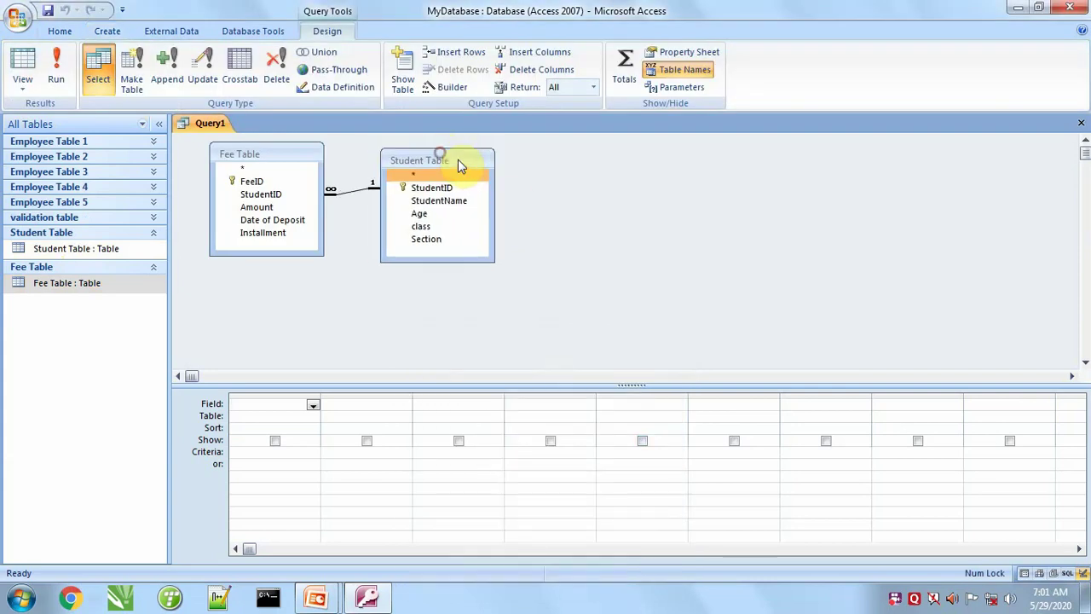
pyautogui.moveTo(272, 154); pyautogui.dragTo(699, 197)
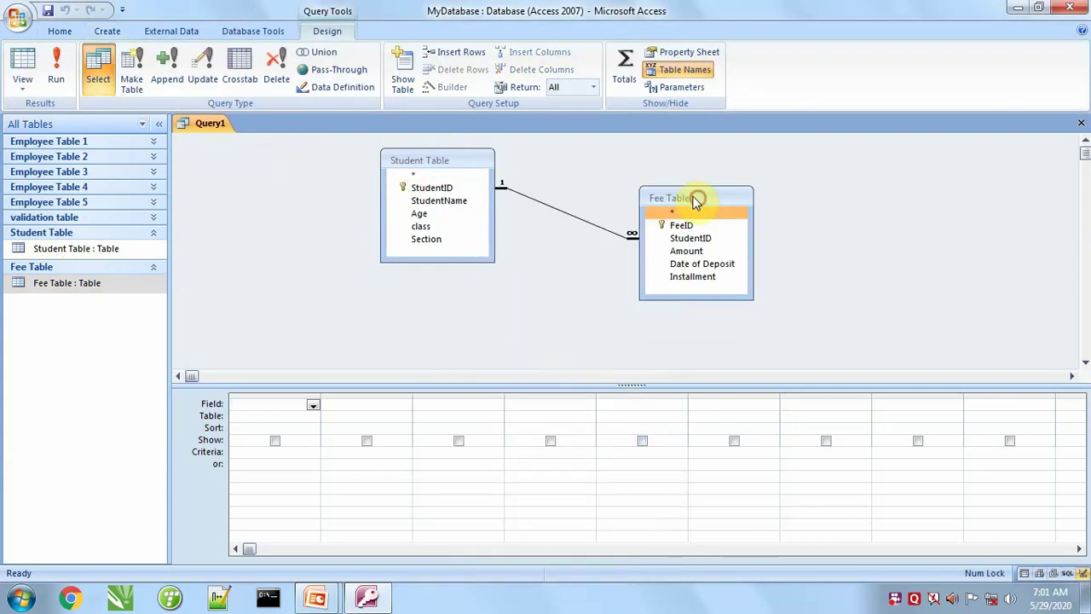
# Add the StudentID, StudentName, class and Section fields from Student Table to the query grid
pyautogui.doubleClick(427, 193)
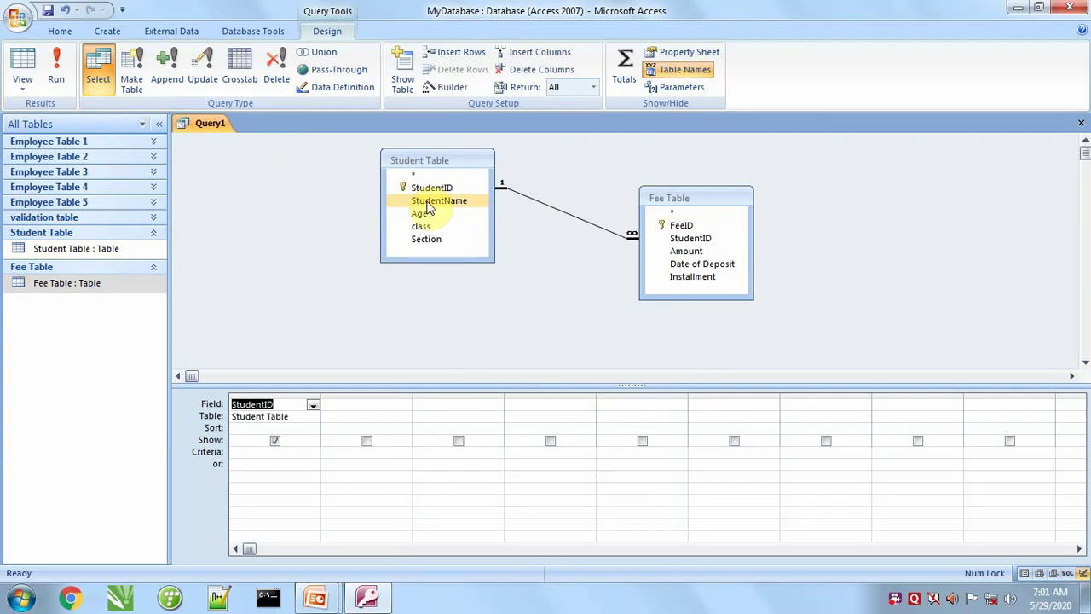
pyautogui.doubleClick(430, 202)
pyautogui.doubleClick(422, 226)
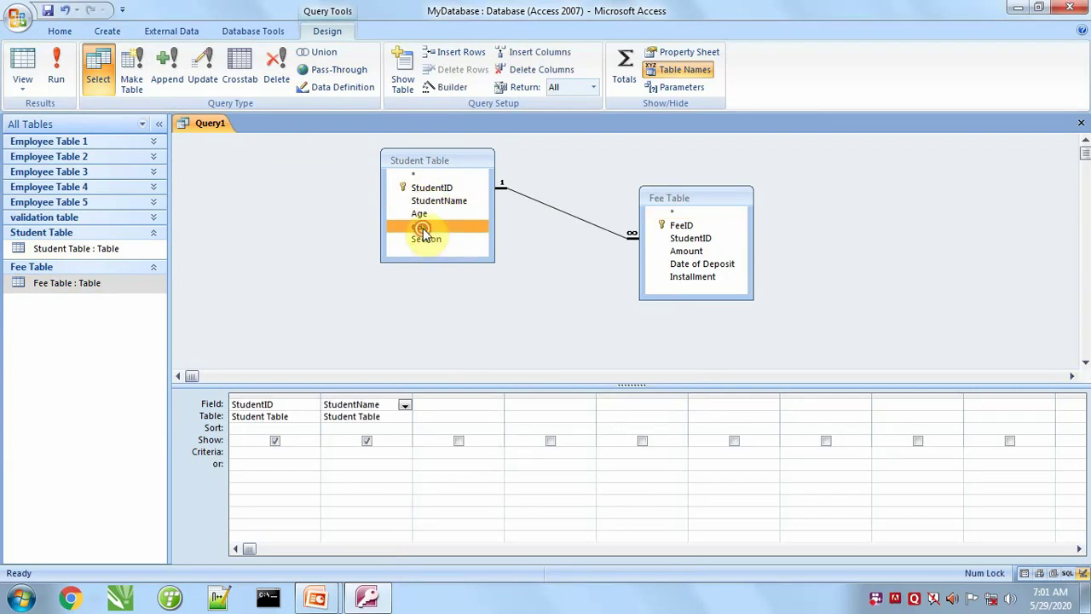
pyautogui.doubleClick(427, 240)
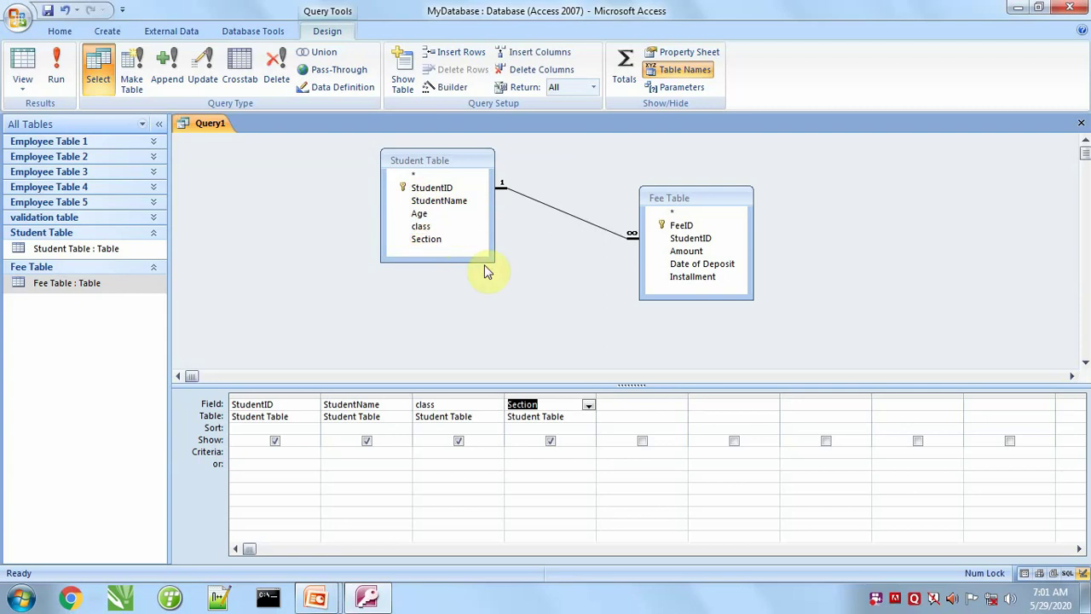
# Add the Amount, Date of Deposit and Installment fields from Fee Table to the query grid
pyautogui.doubleClick(692, 250)
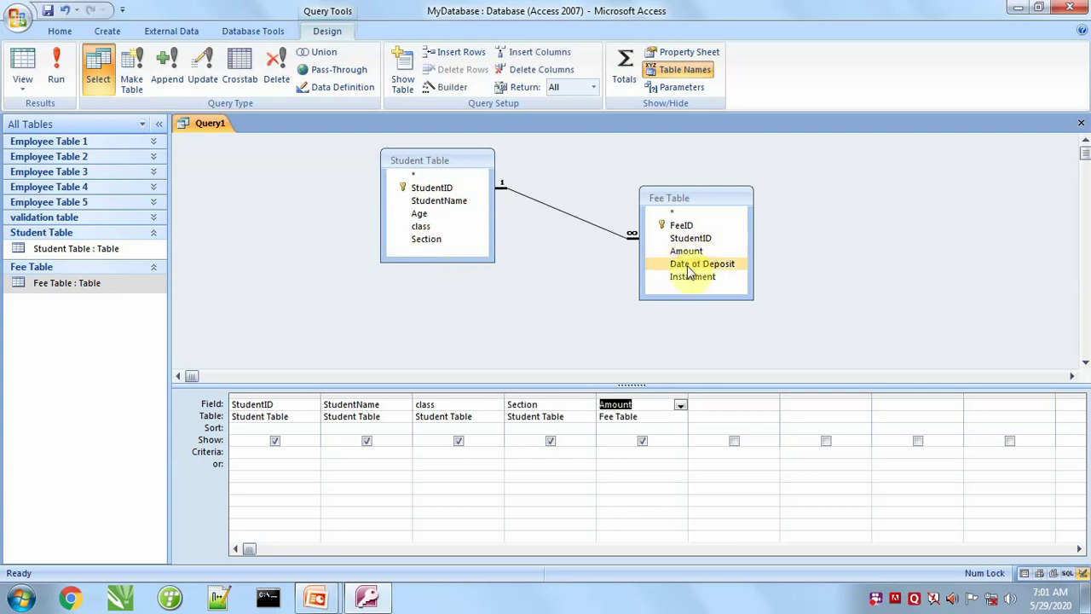
pyautogui.doubleClick(723, 271)
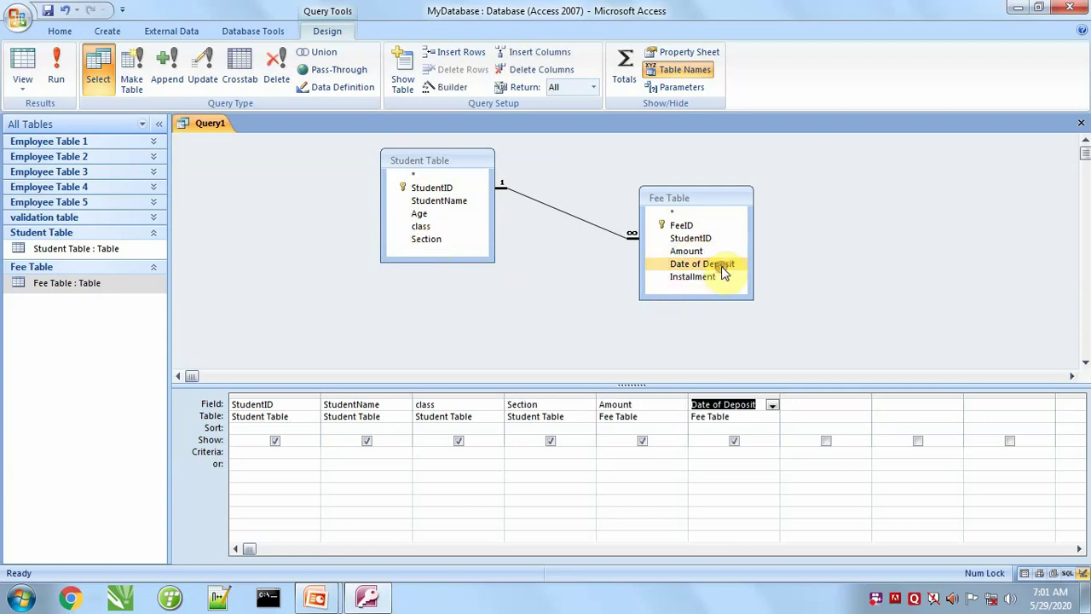
pyautogui.doubleClick(701, 278)
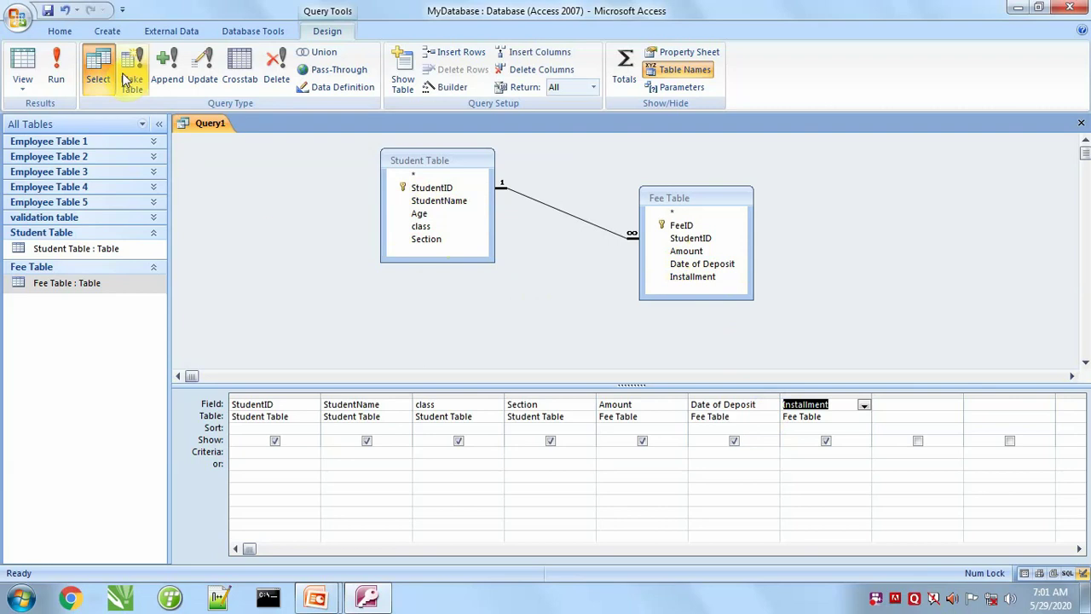
# Save the query as Student Fee Query and close it
pyautogui.click(49, 11)
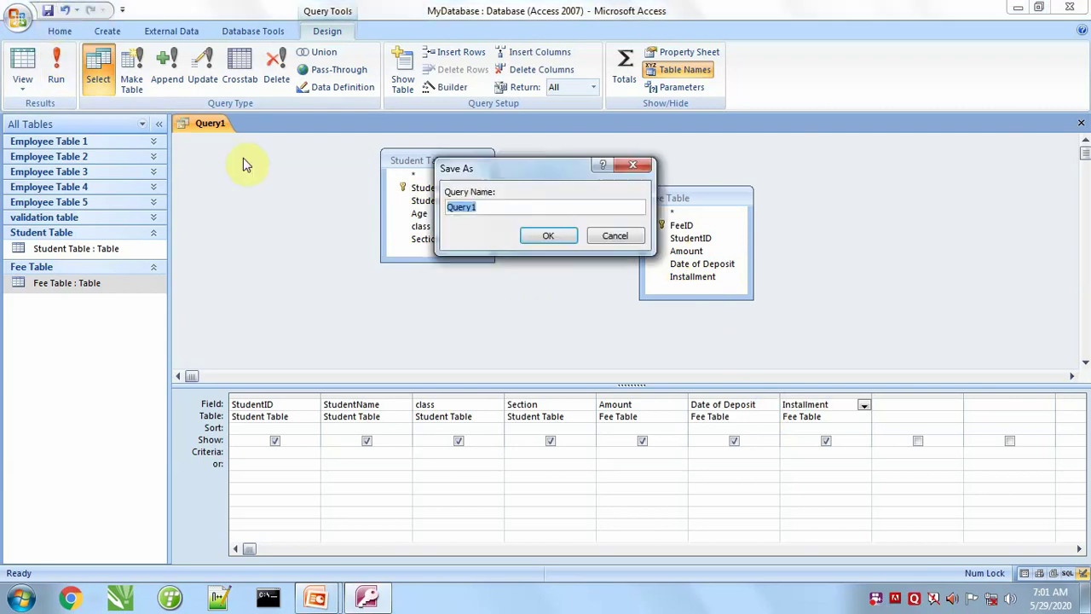
pyautogui.write('Student Fee')
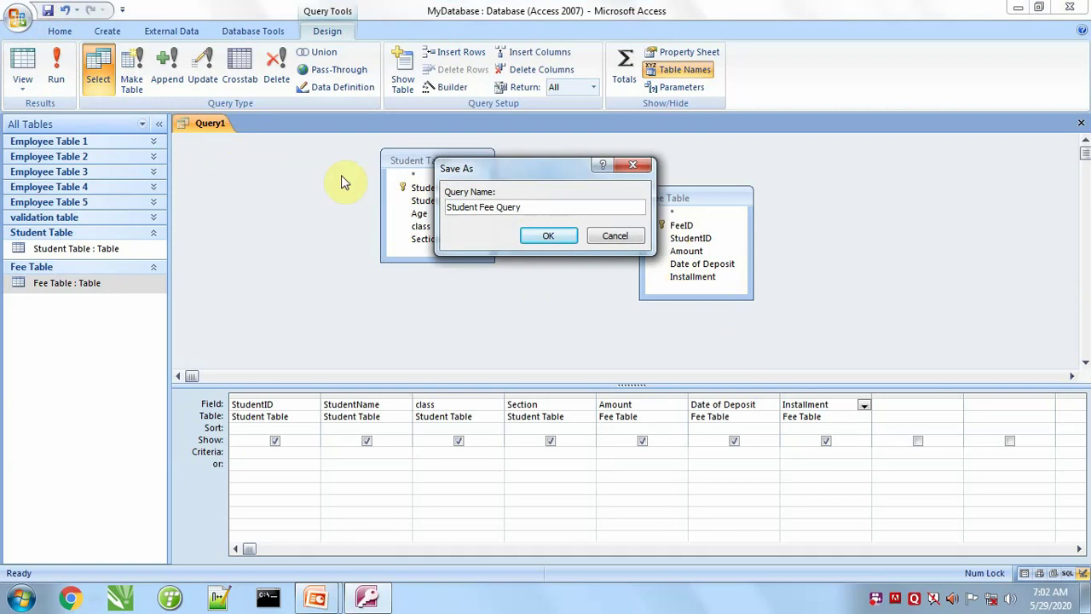
pyautogui.click(546, 236)
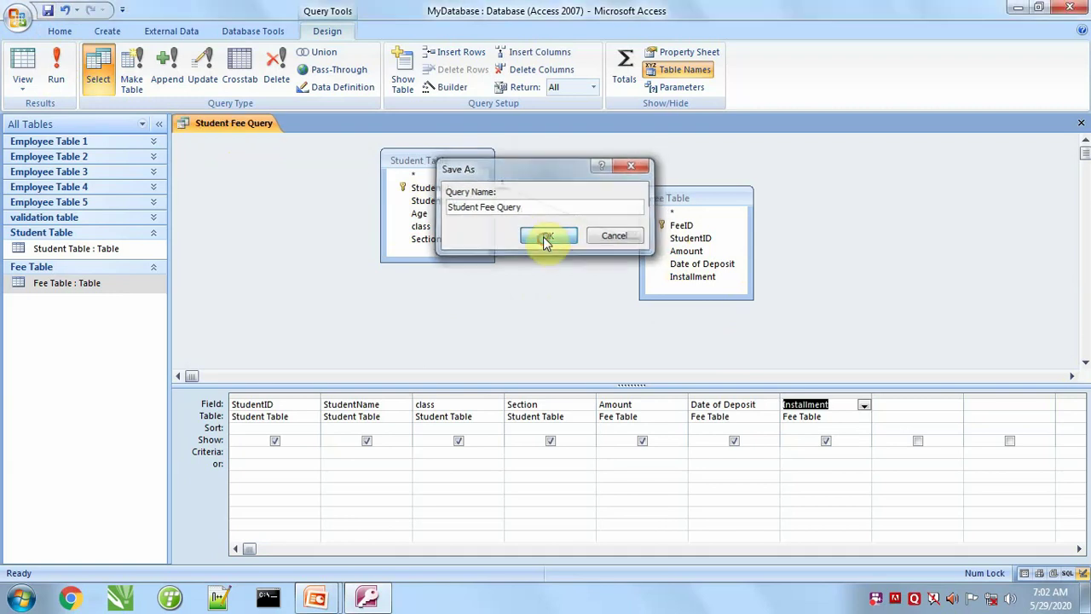
pyautogui.click(1083, 126)
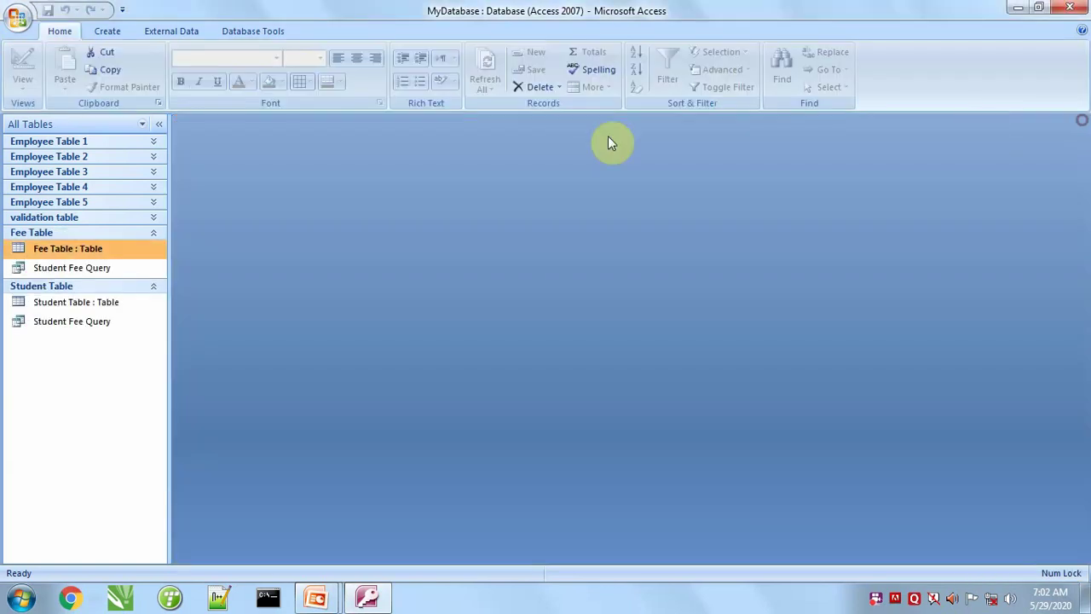
# Open Student Table and enter its first record with the student's name, age 25, class 12 and section A
pyautogui.doubleClick(54, 305)
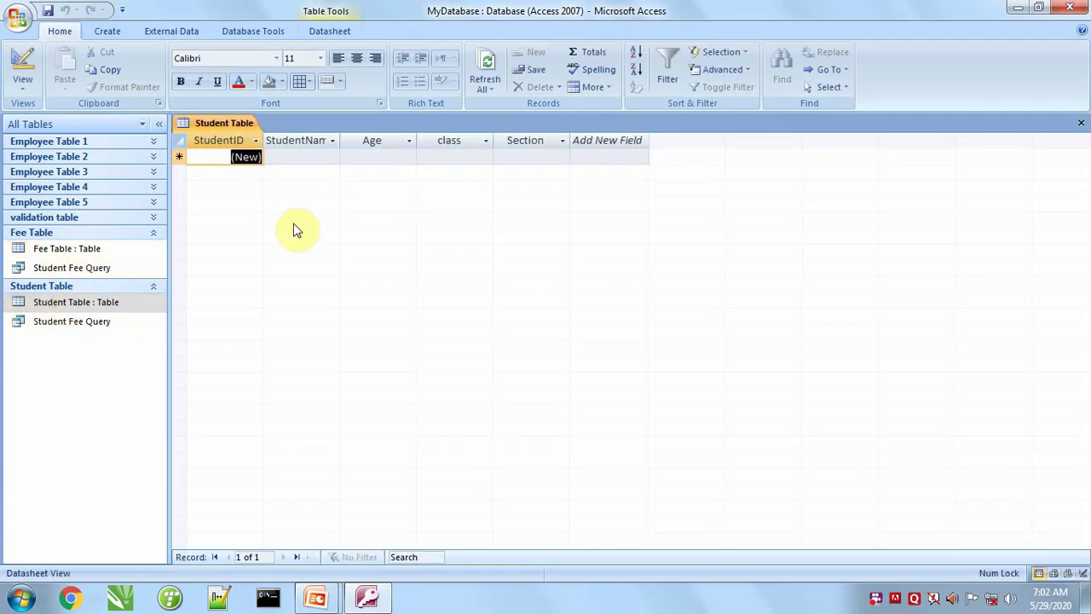
pyautogui.press('Tab')
pyautogui.write('a')
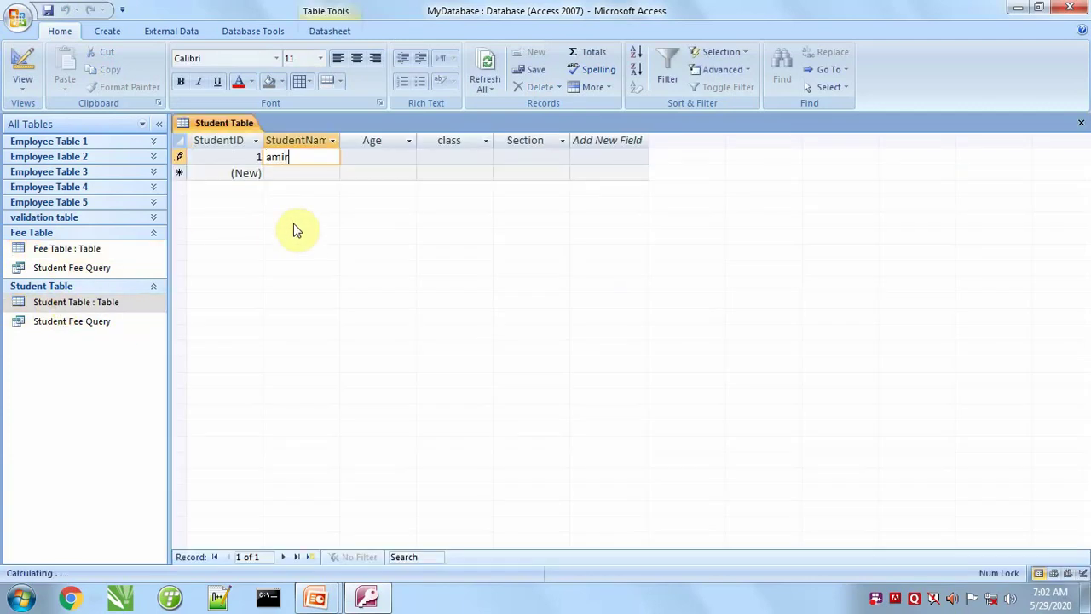
pyautogui.press('Tab')
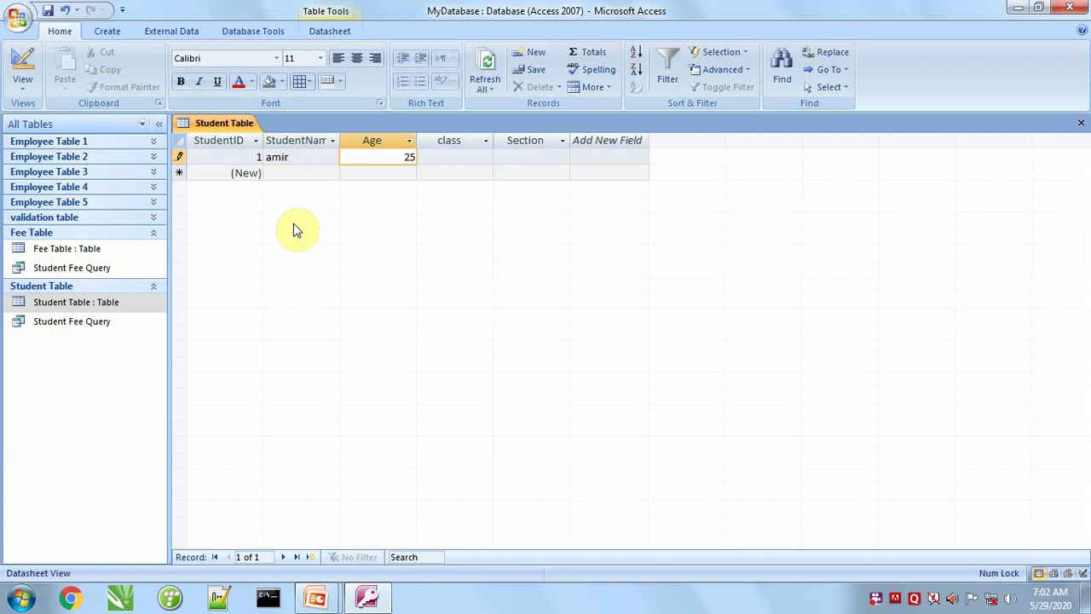
pyautogui.press('Tab')
pyautogui.press('Tab')
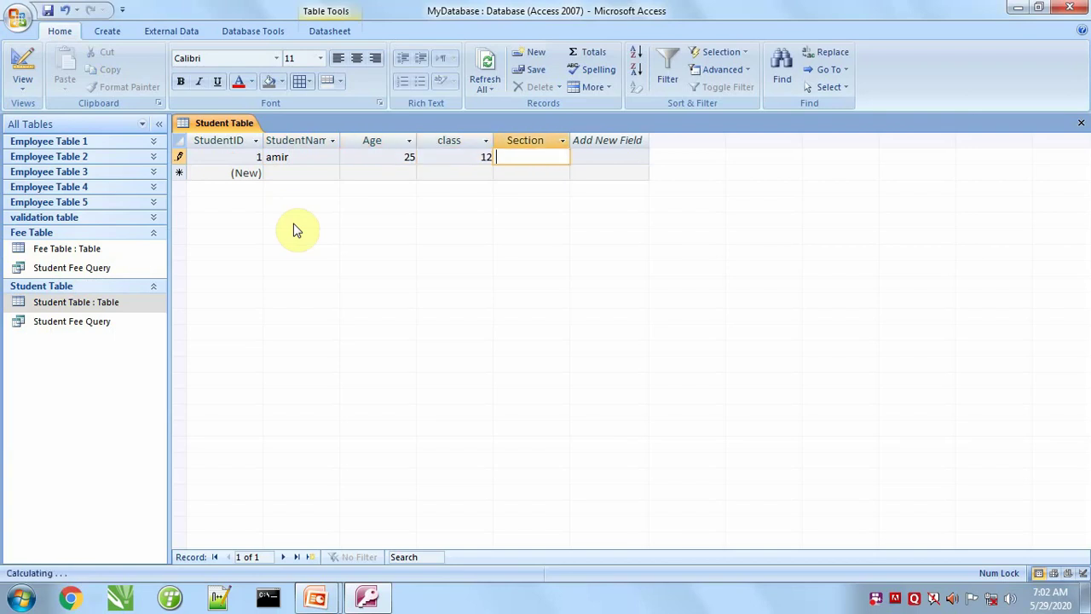
pyautogui.write('A')
pyautogui.press('Tab')
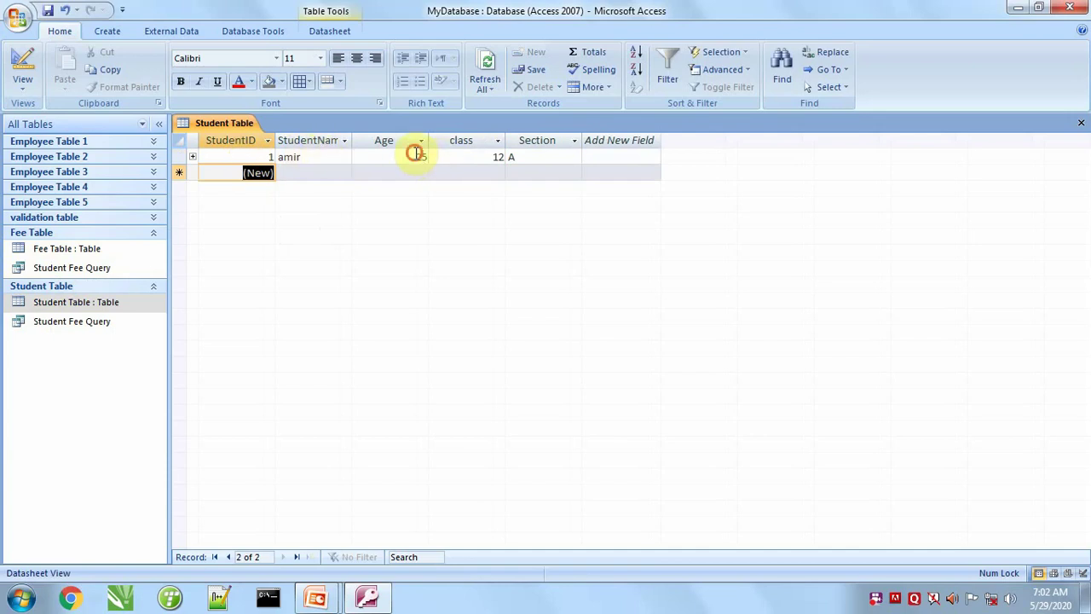
# Set the student's age to 18 in the first Student Table record
pyautogui.moveTo(415, 152); pyautogui.dragTo(432, 159)
pyautogui.write('18')
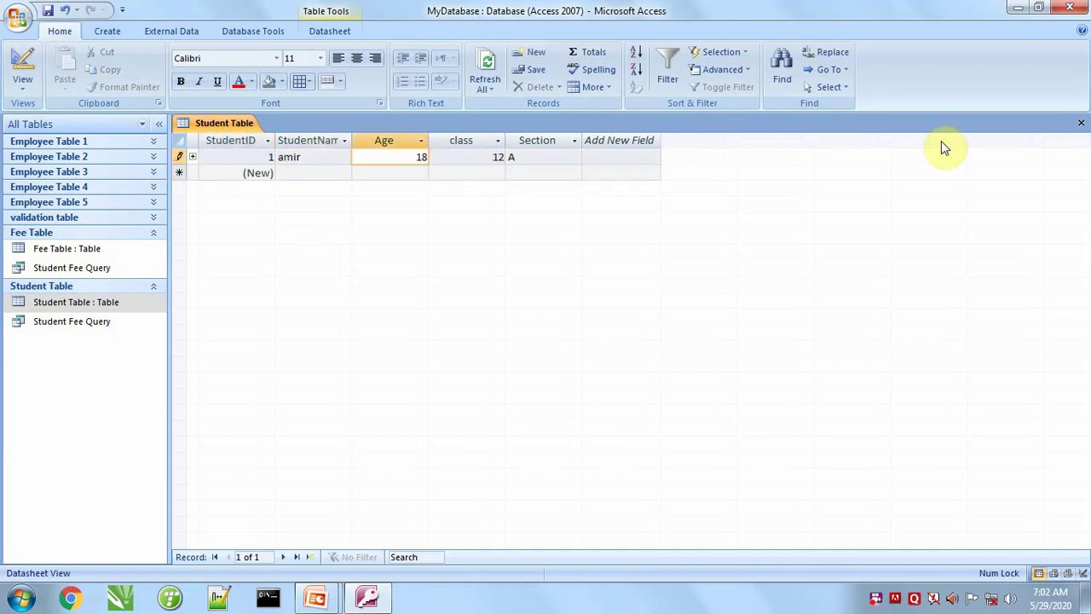
pyautogui.click(475, 158)
pyautogui.click(523, 159)
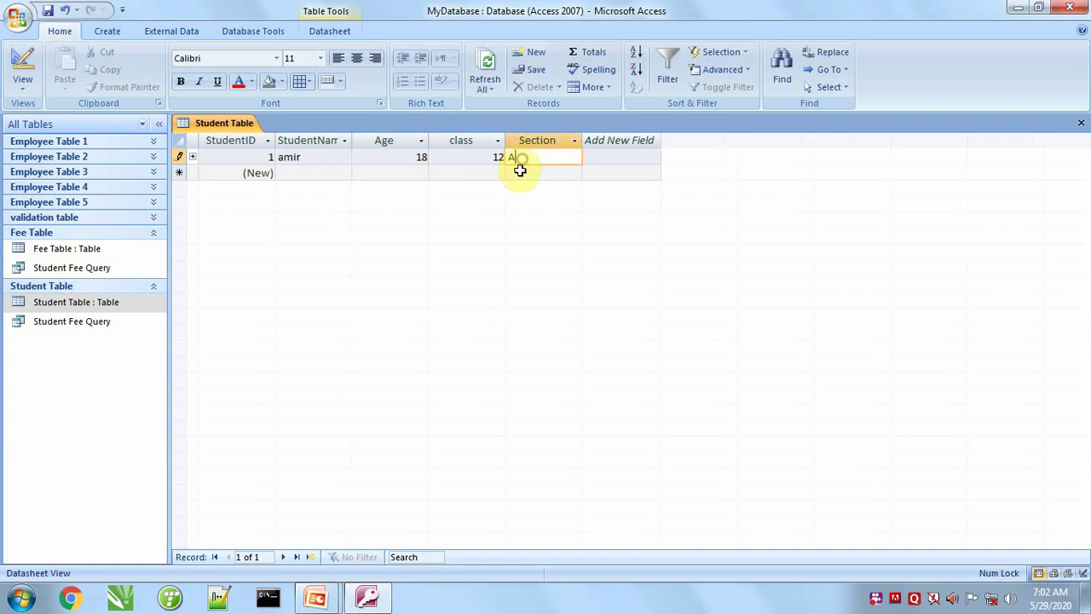
# Open Fee Table and enter its first record with StudentID 1, amount 2,500, deposit date 5/29/2020 and installment 1
pyautogui.doubleClick(61, 253)
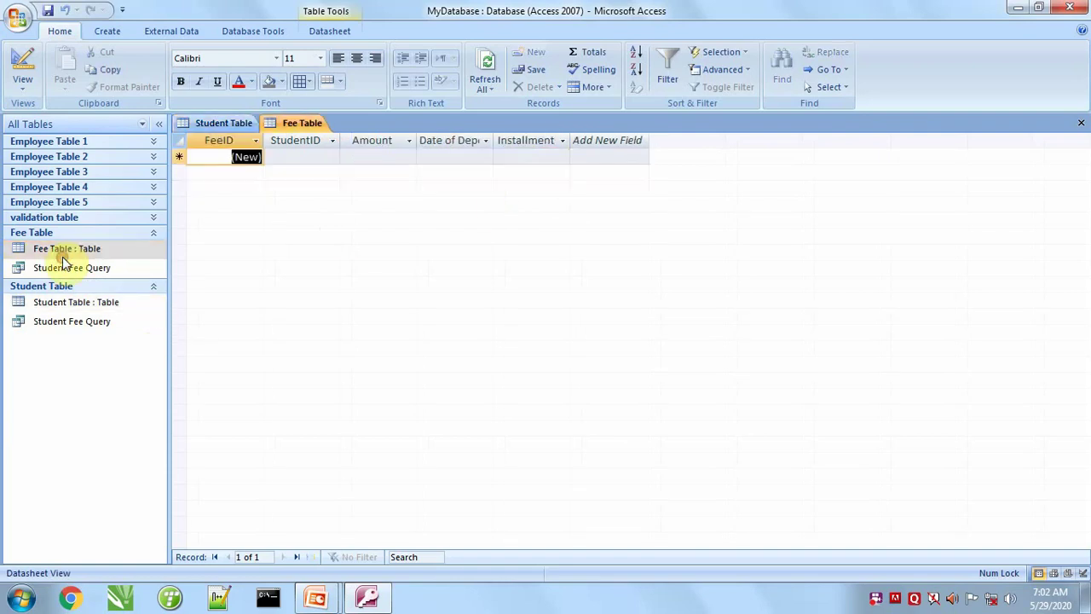
pyautogui.click(314, 160)
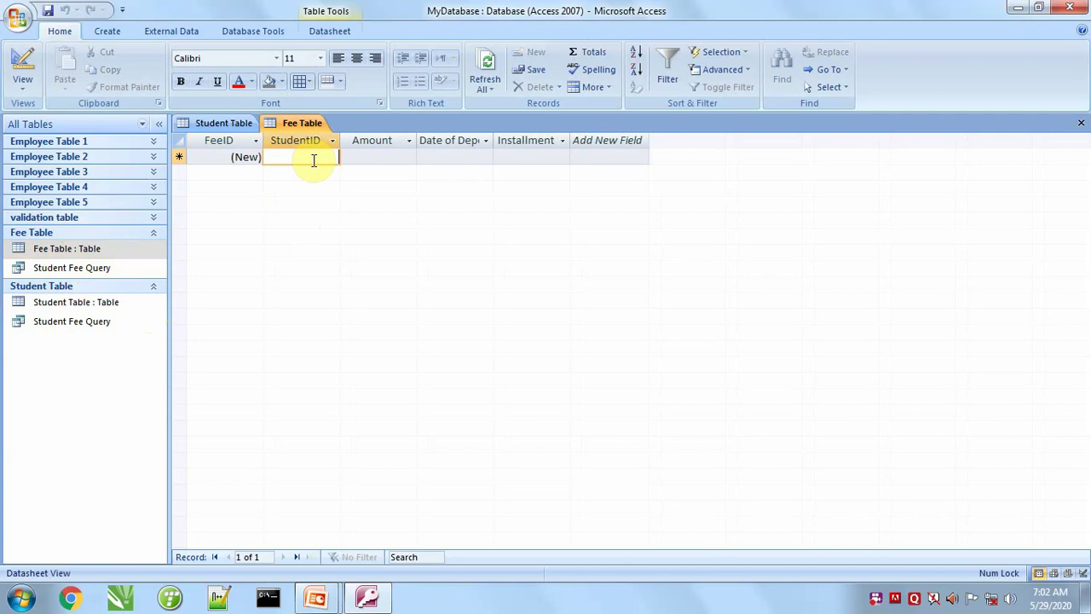
pyautogui.click(229, 128)
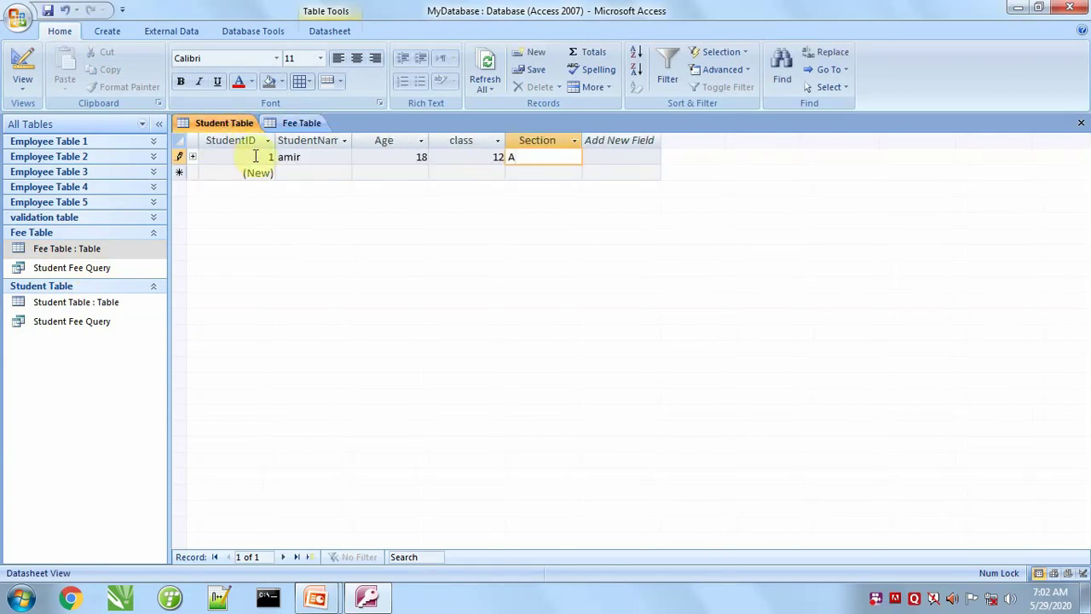
pyautogui.click(289, 123)
pyautogui.write('1')
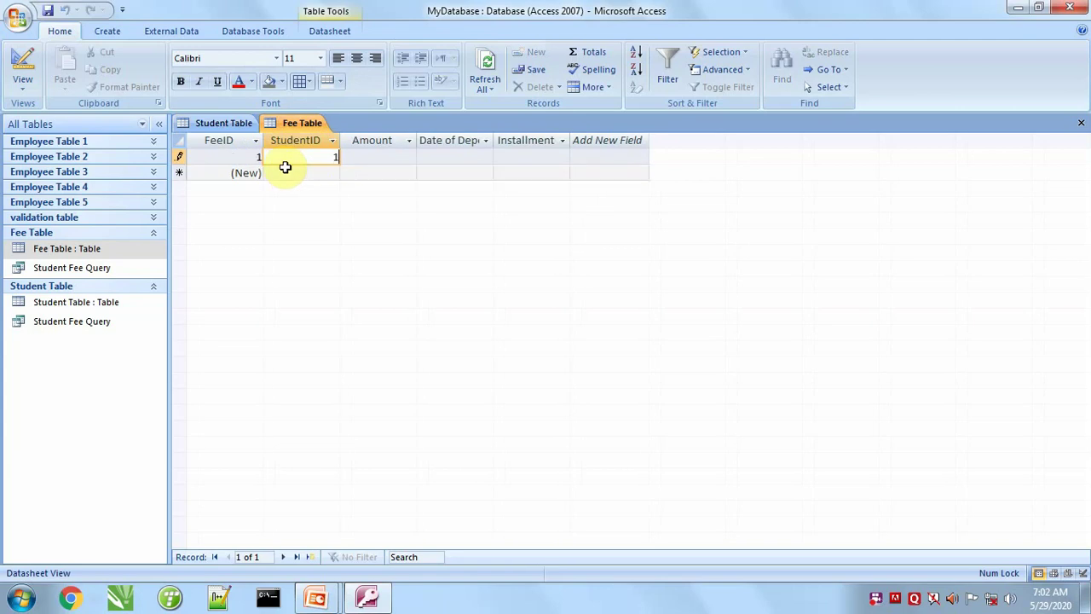
pyautogui.press('Tab')
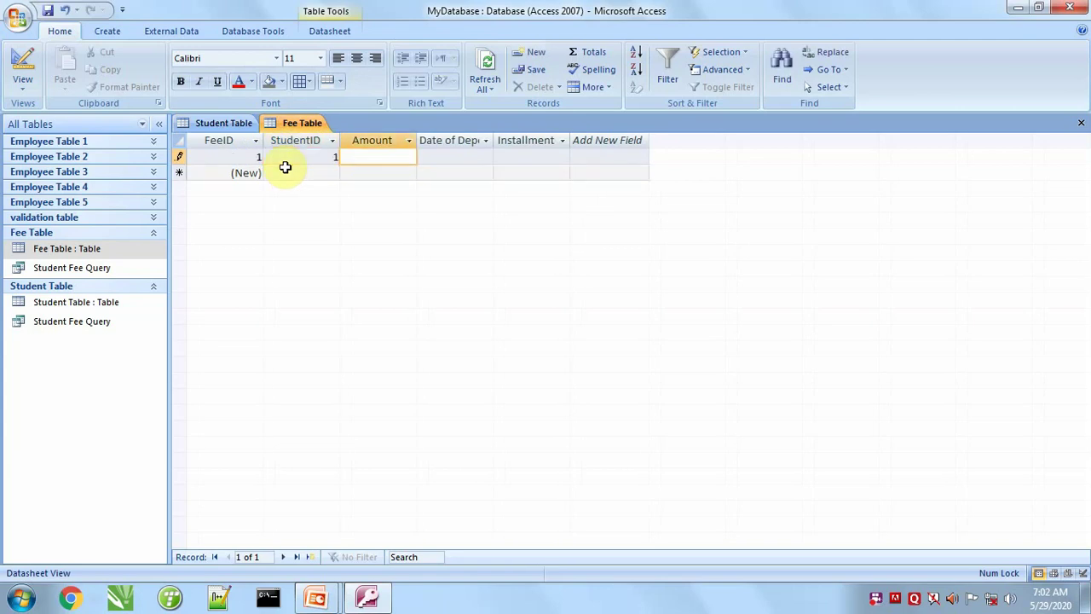
pyautogui.write('2,500')
pyautogui.press('Tab')
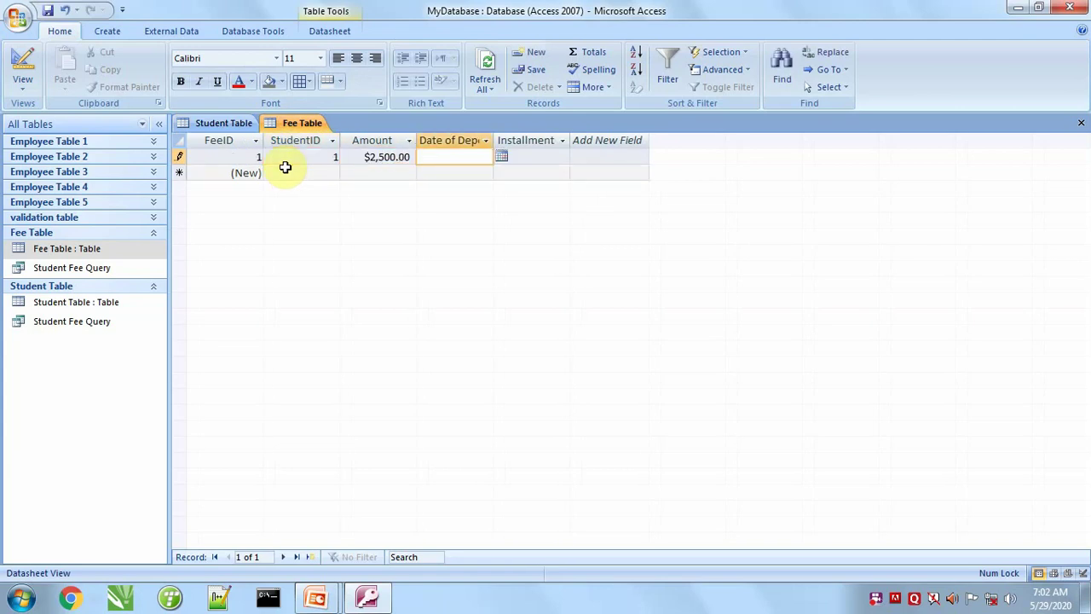
pyautogui.click(503, 159)
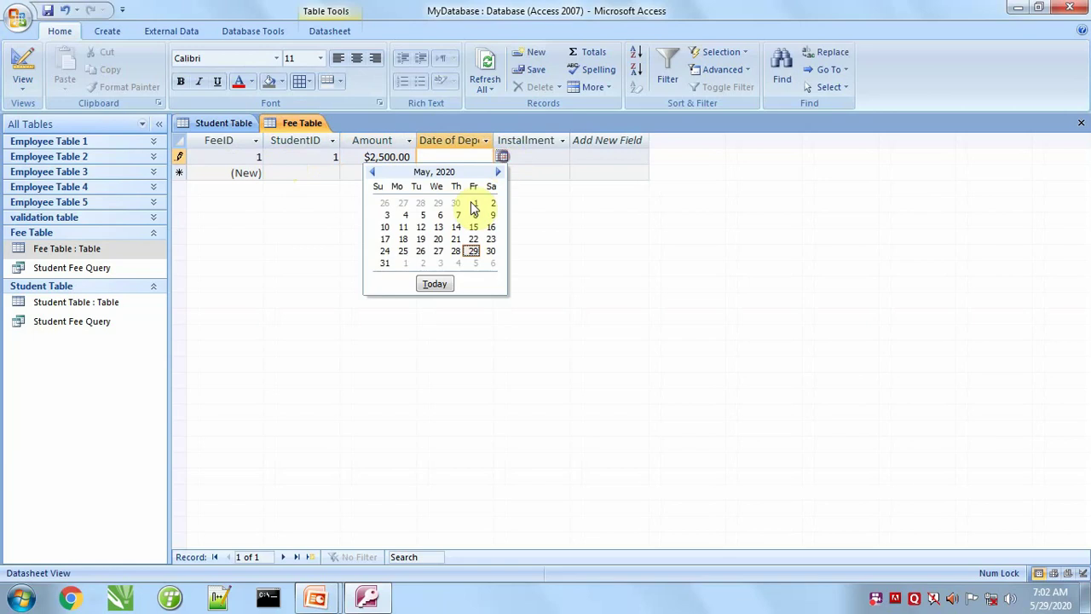
pyautogui.click(470, 248)
pyautogui.press('Tab')
pyautogui.write('1')
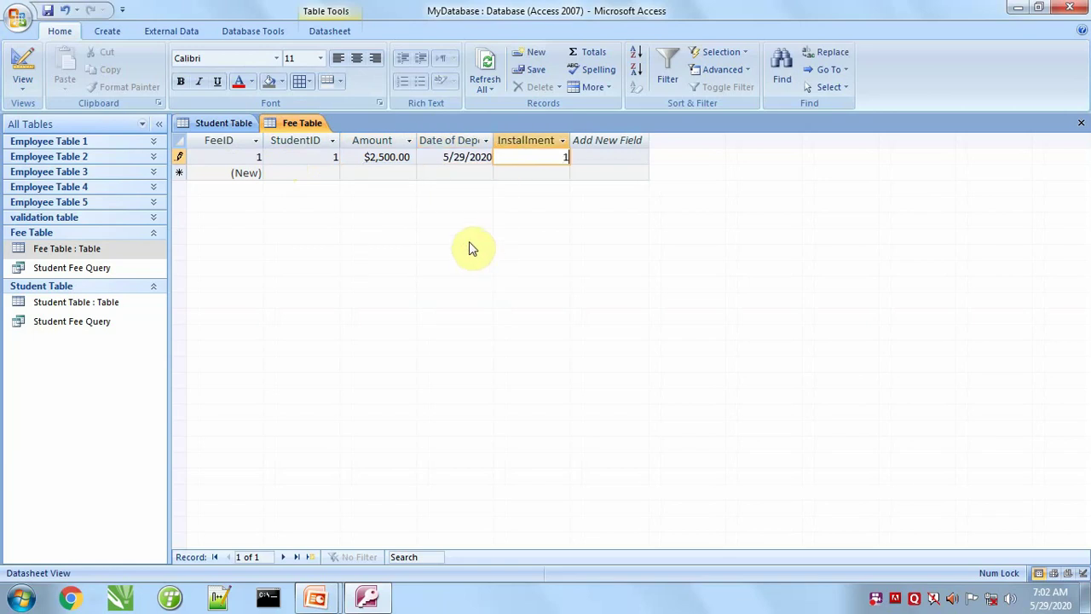
pyautogui.press('Tab')
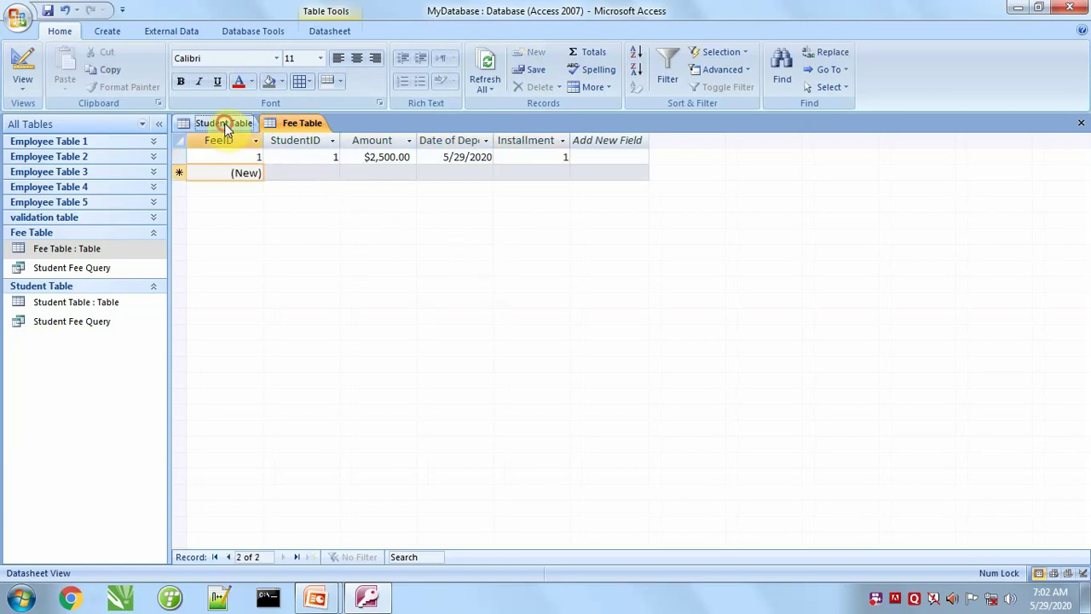
# Try to add a second Fee Table record with StudentID 2, amount 4500, deposit date 5/29/2020 and installment 1
pyautogui.click(224, 124)
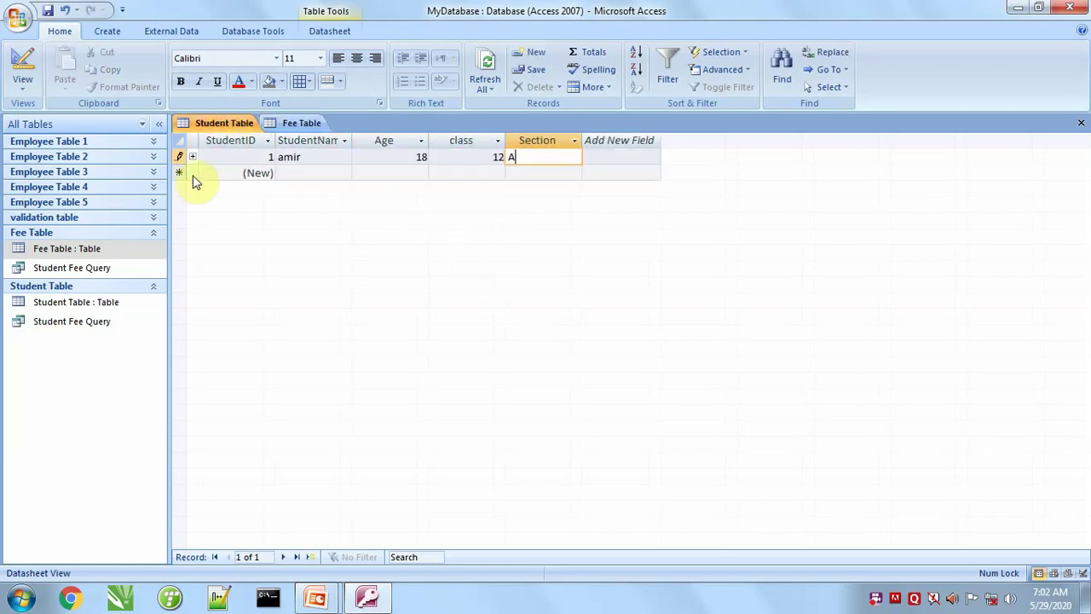
pyautogui.click(290, 124)
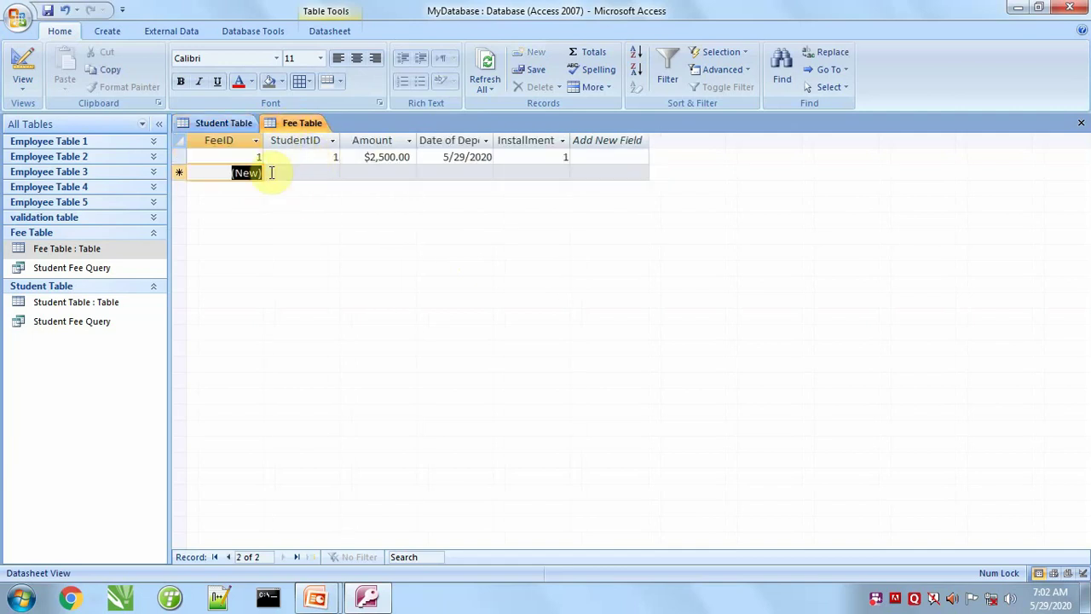
pyautogui.click(301, 173)
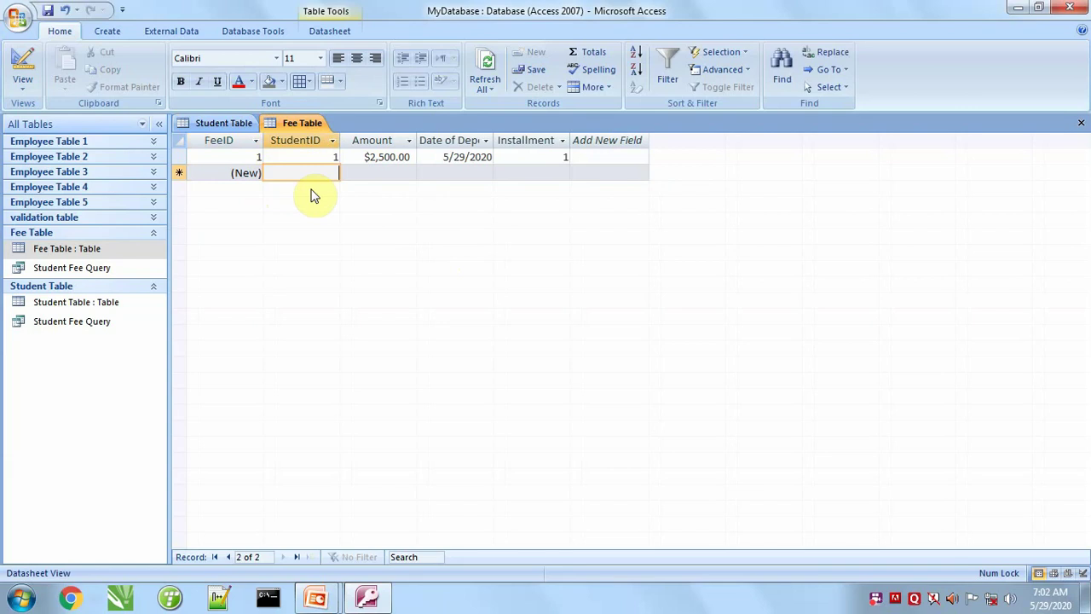
pyautogui.write('2')
pyautogui.press('Tab')
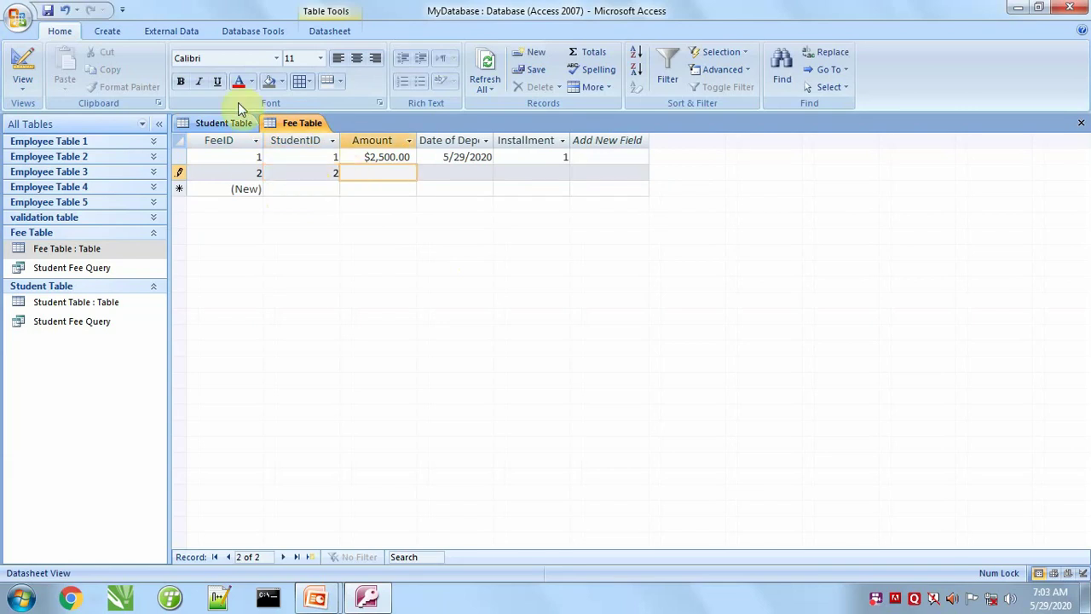
pyautogui.click(199, 123)
pyautogui.click(308, 123)
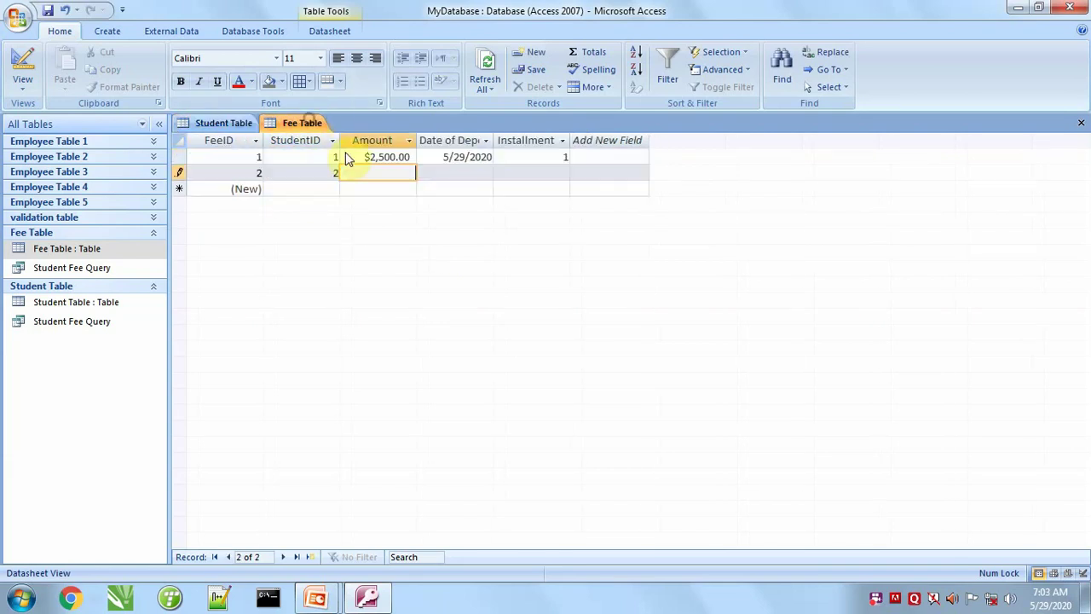
pyautogui.write('4500')
pyautogui.press('Tab')
pyautogui.click(502, 172)
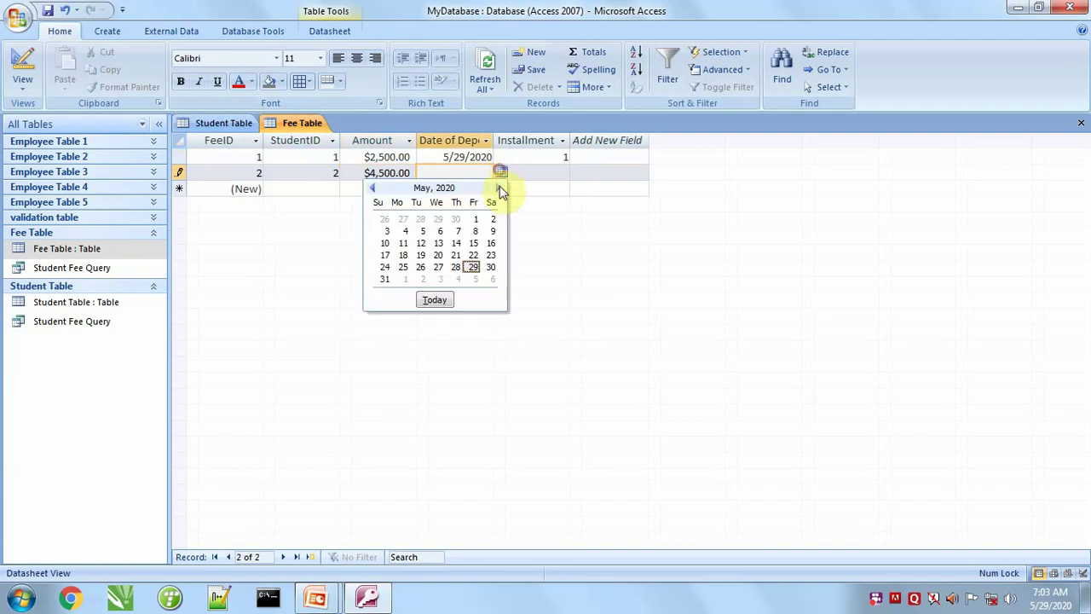
pyautogui.click(474, 267)
pyautogui.click(548, 174)
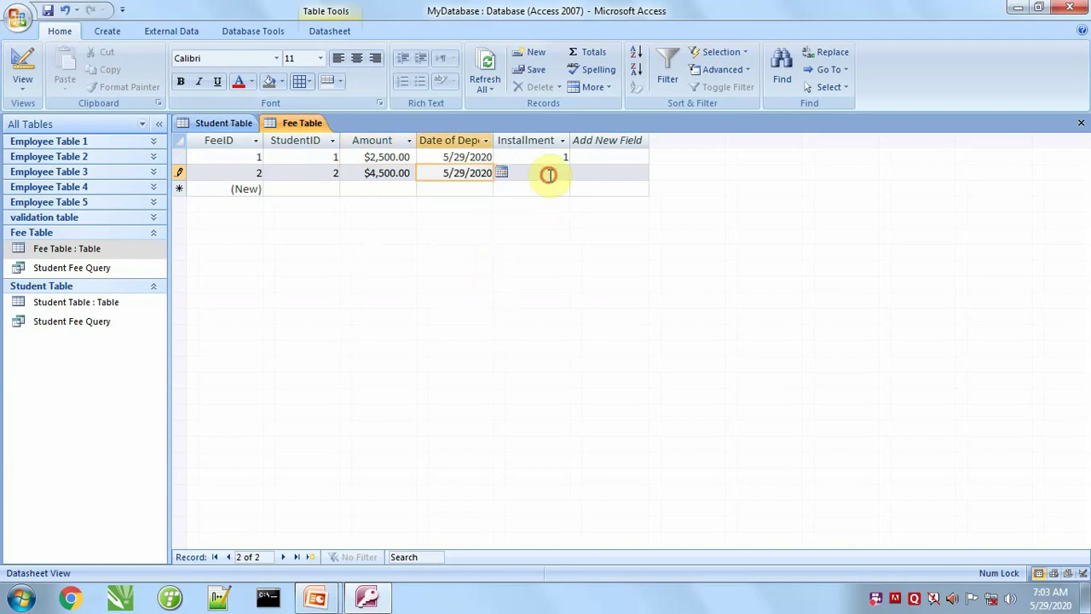
pyautogui.press('Tab')
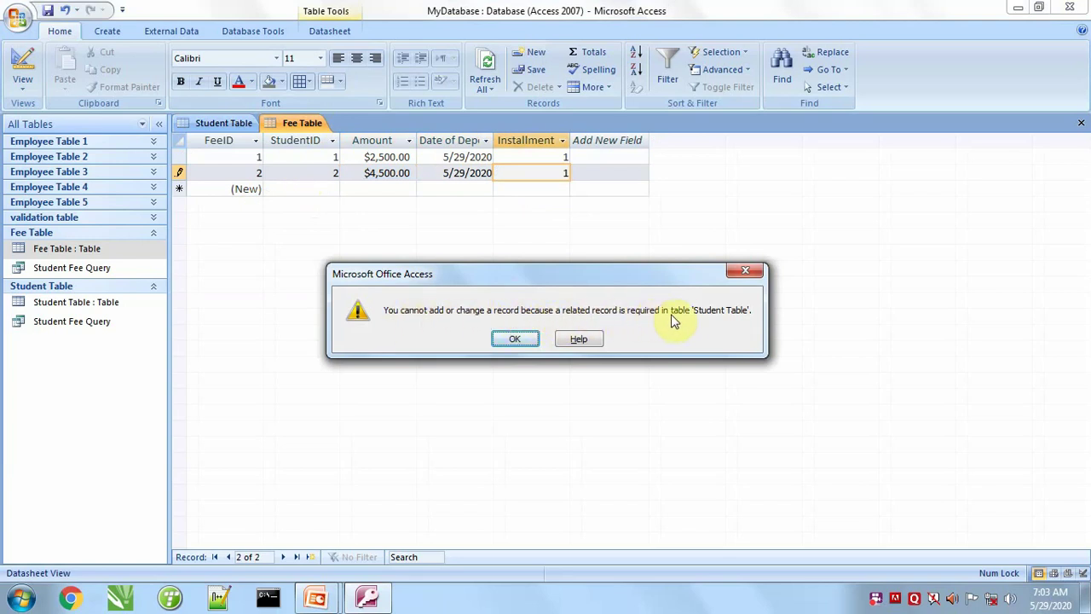
pyautogui.click(514, 339)
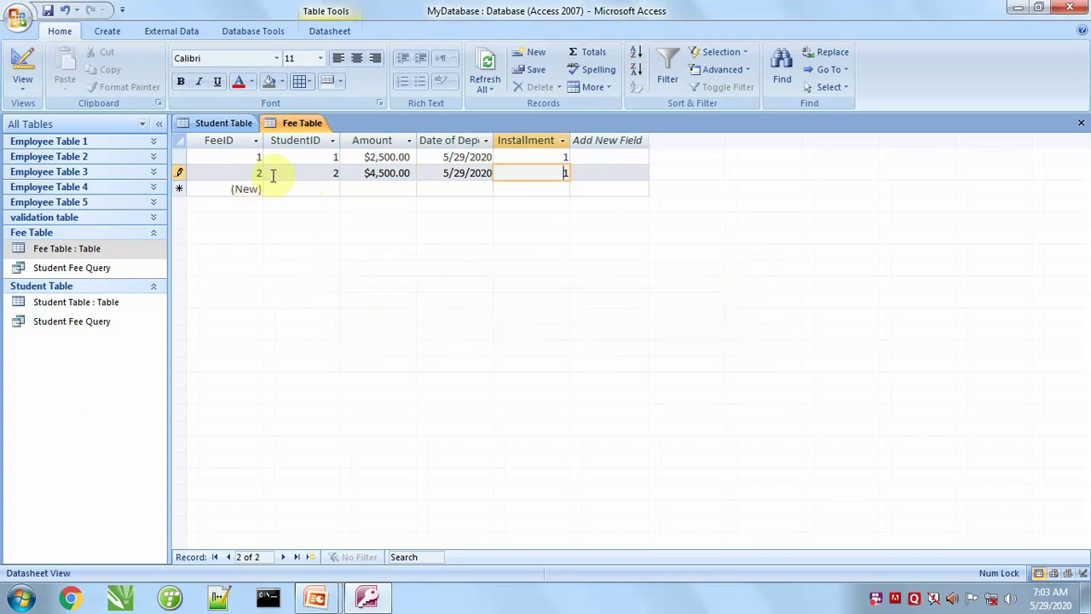
# Change the StudentID of the second Fee Table record to 1, the ID used in Student Table
pyautogui.click(309, 174)
pyautogui.moveTo(309, 174); pyautogui.dragTo(348, 173)
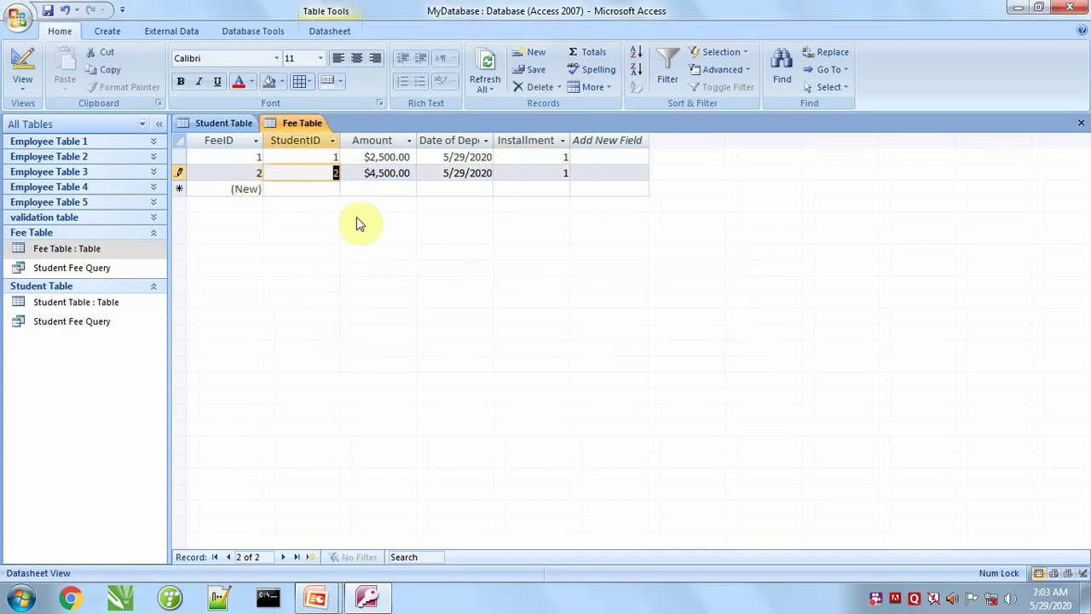
pyautogui.click(232, 123)
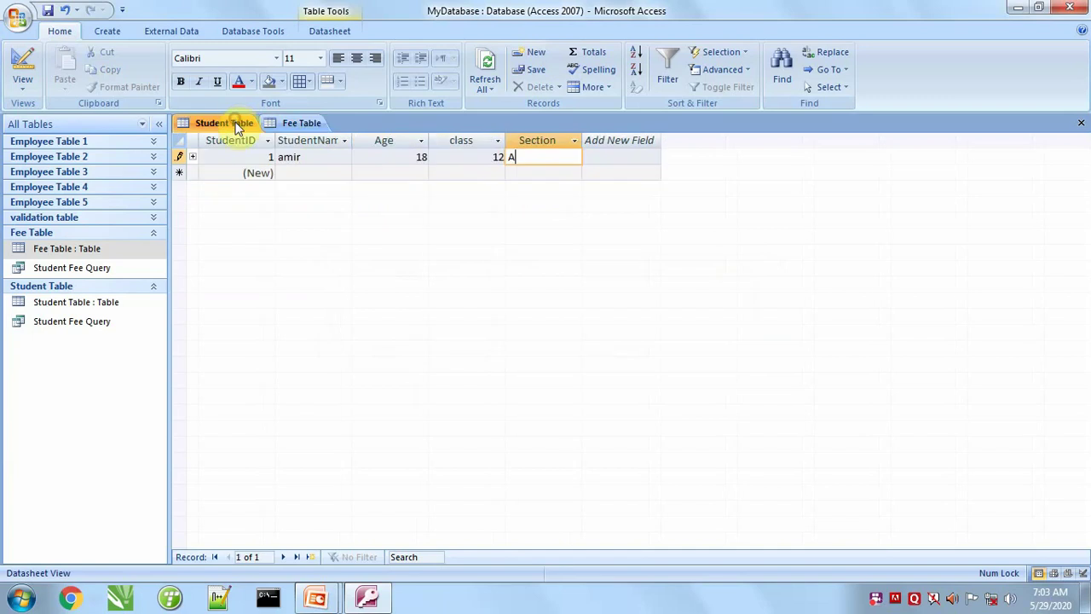
pyautogui.click(290, 124)
pyautogui.write('1')
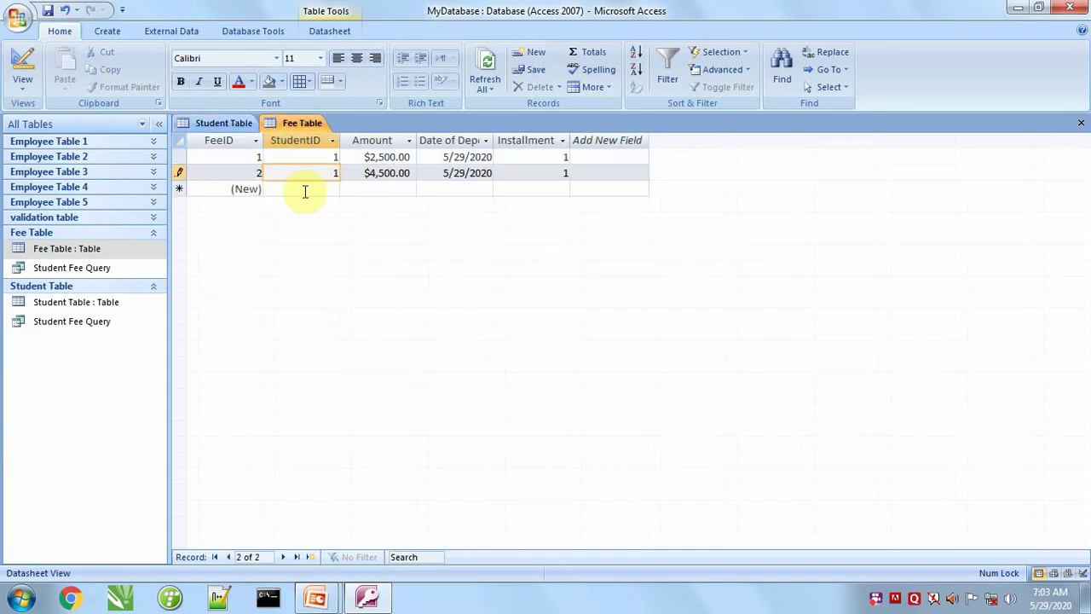
# Delete the second record from Fee Table
pyautogui.click(177, 172)
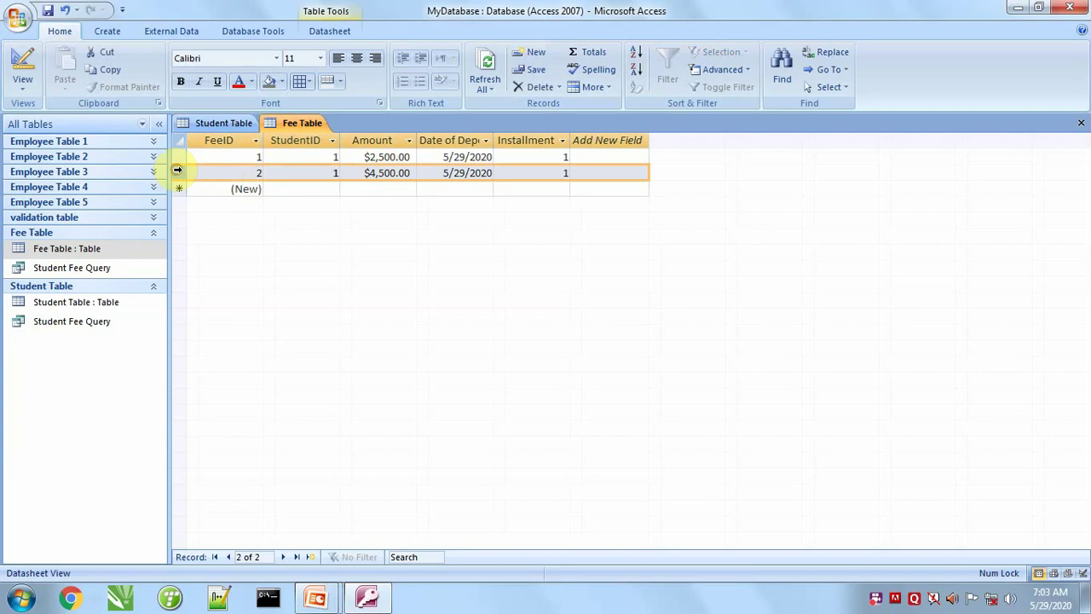
pyautogui.press('Delete')
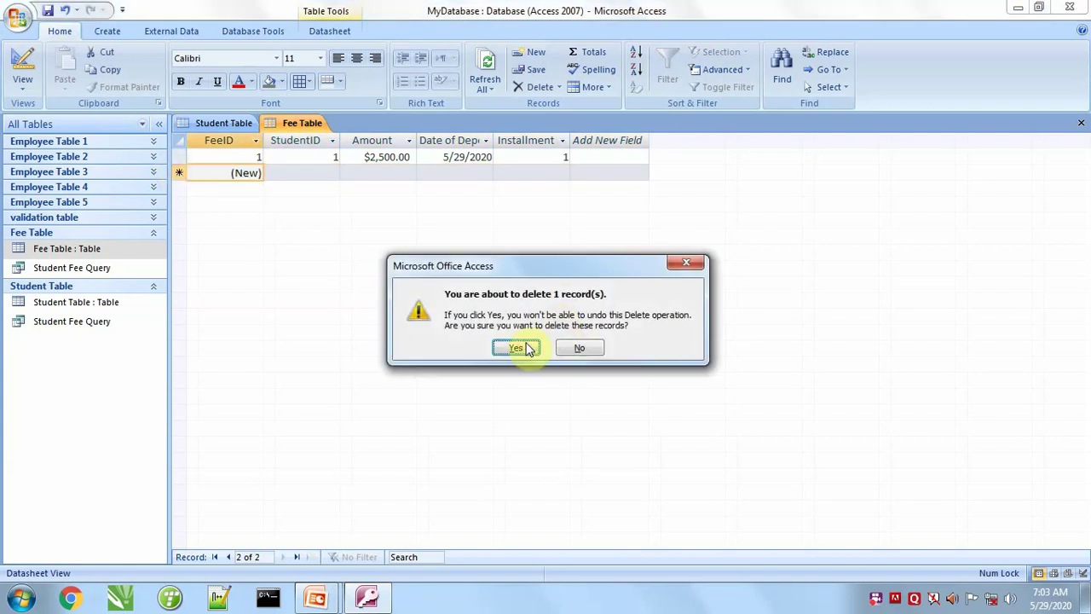
pyautogui.click(522, 346)
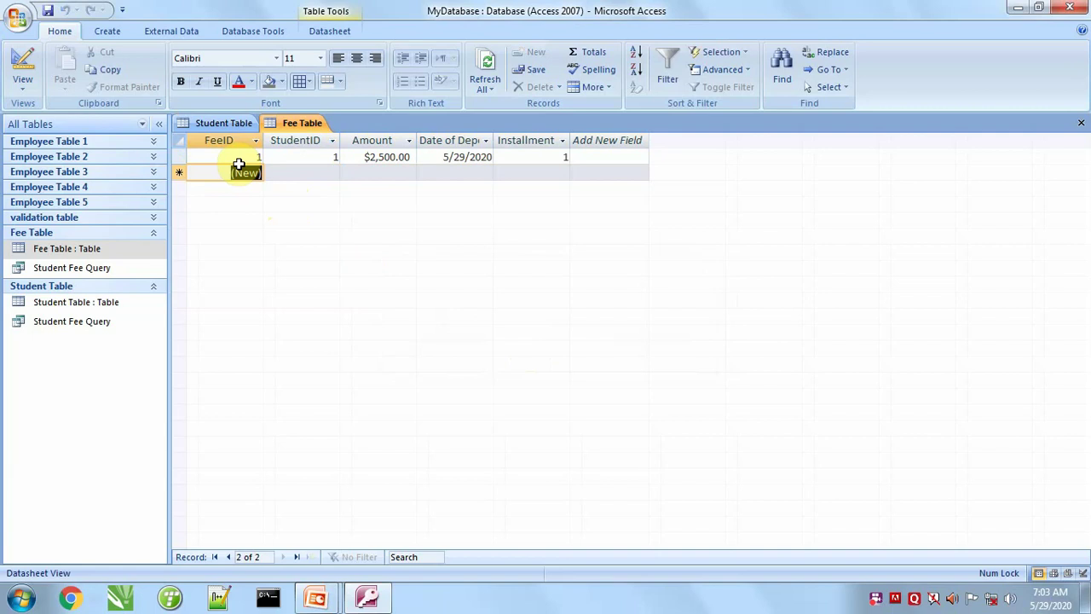
# Delete the only student record from Student Table and accept the cascading deletion of its related records
pyautogui.click(217, 124)
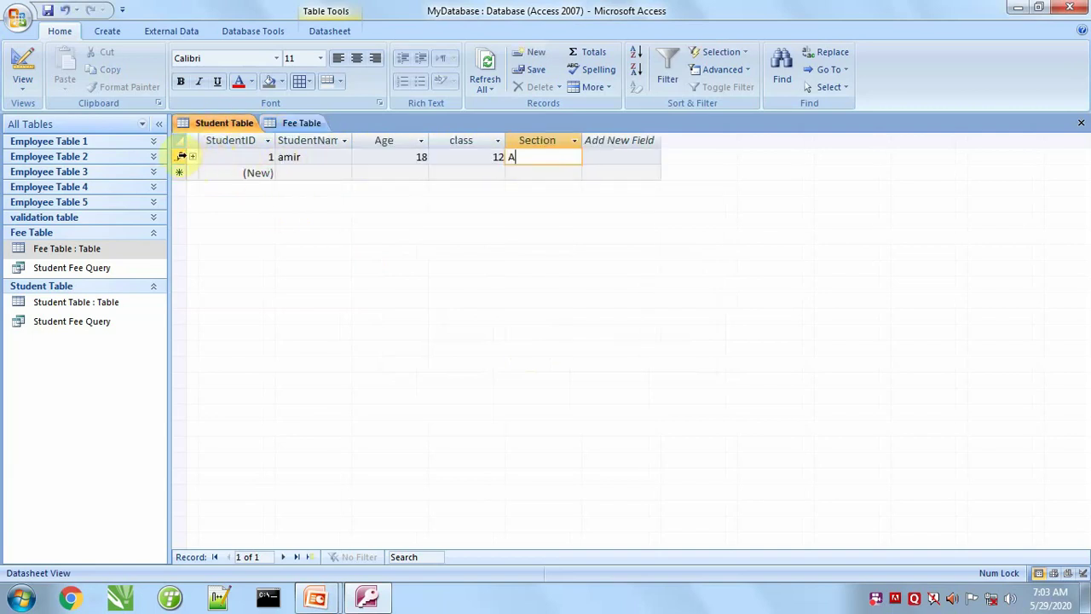
pyautogui.click(179, 156)
pyautogui.press('Delete')
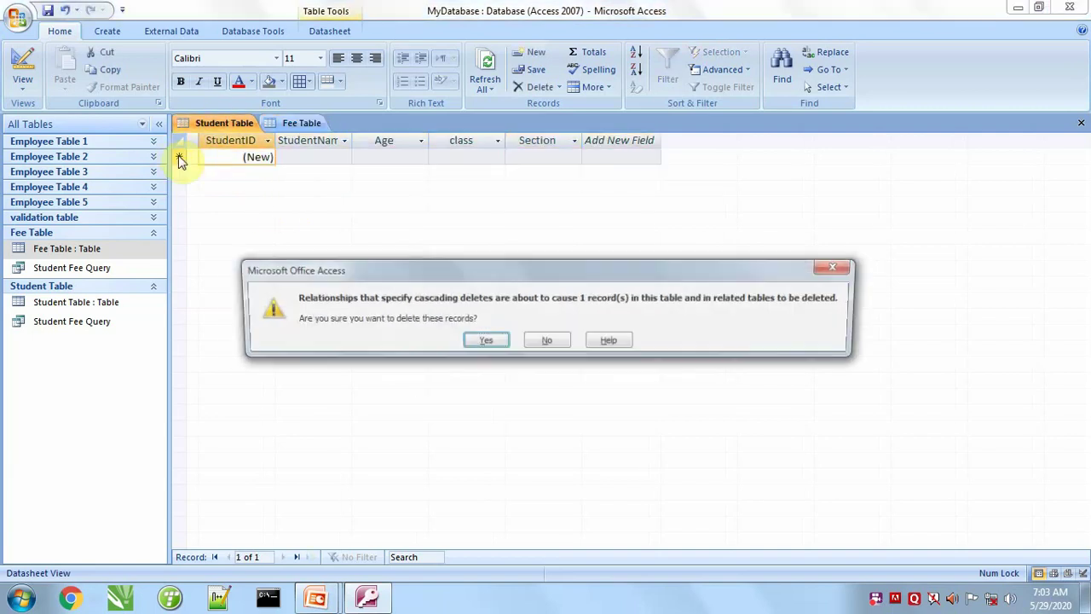
pyautogui.click(483, 341)
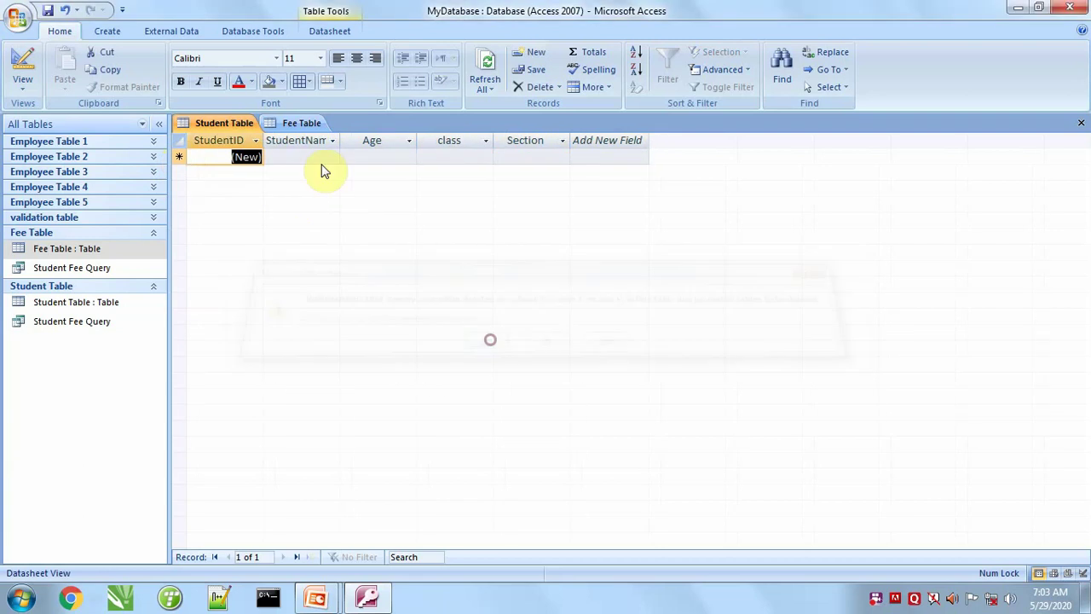
# Refresh Fee Table and check both tables for remaining records
pyautogui.click(290, 123)
pyautogui.click(485, 75)
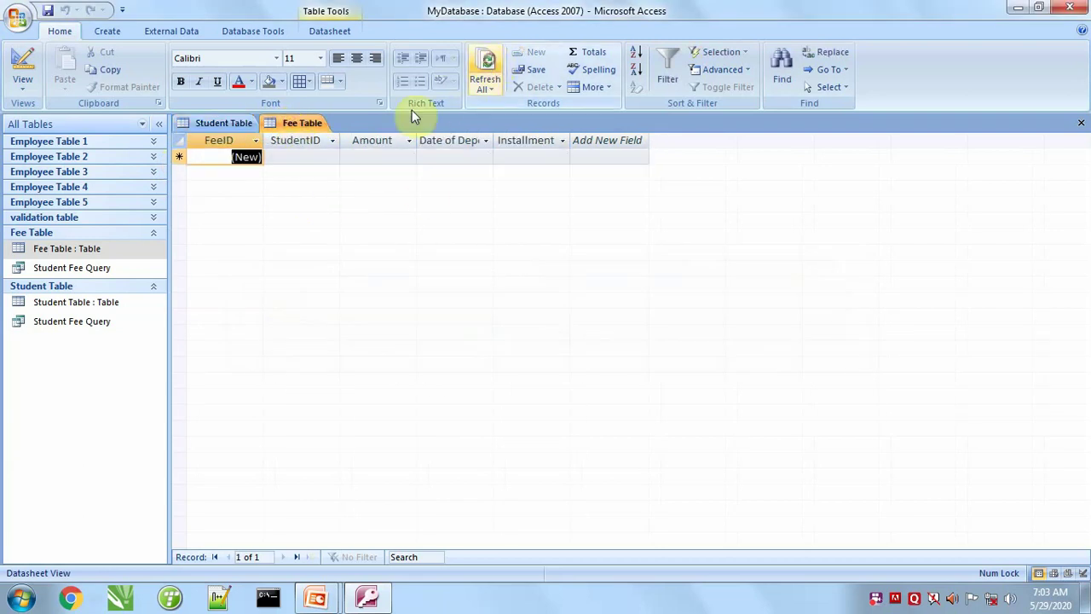
pyautogui.click(226, 124)
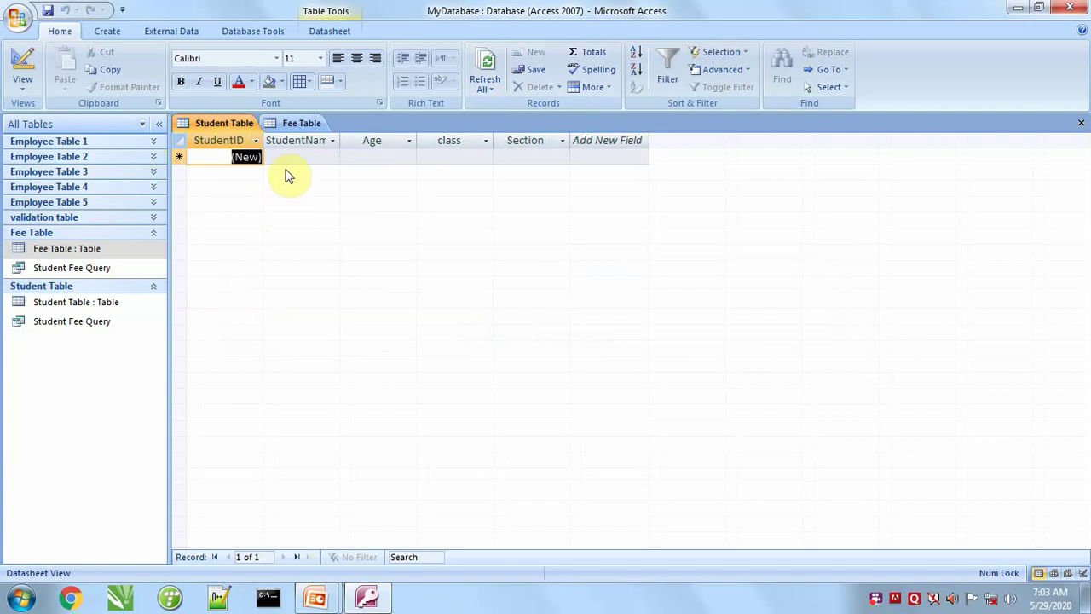
pyautogui.click(293, 124)
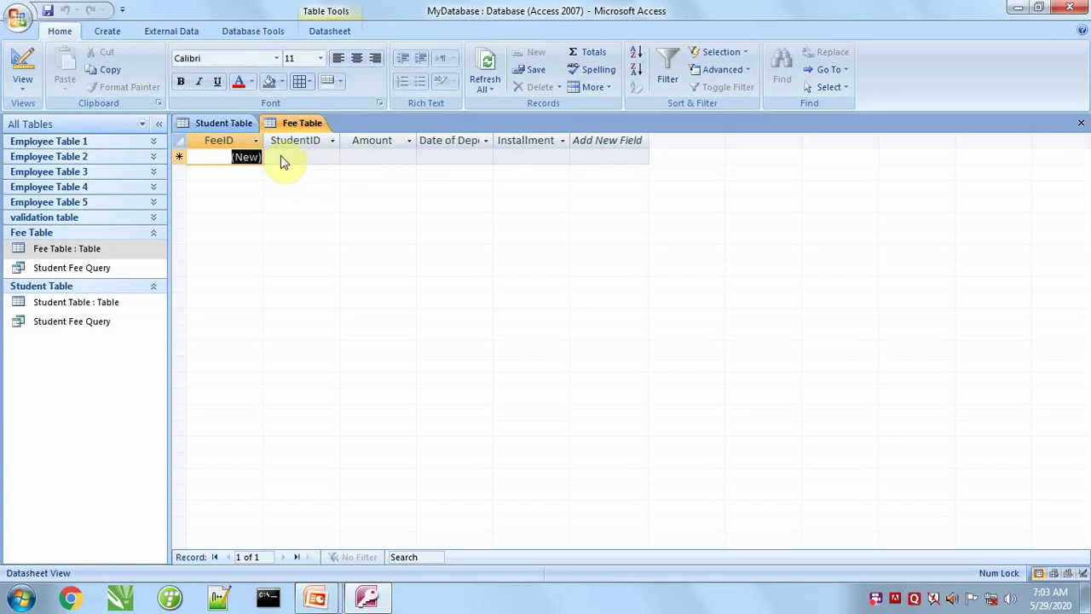
# Close both tables and open Student Table in Design View
pyautogui.click(1081, 125)
pyautogui.click(1081, 124)
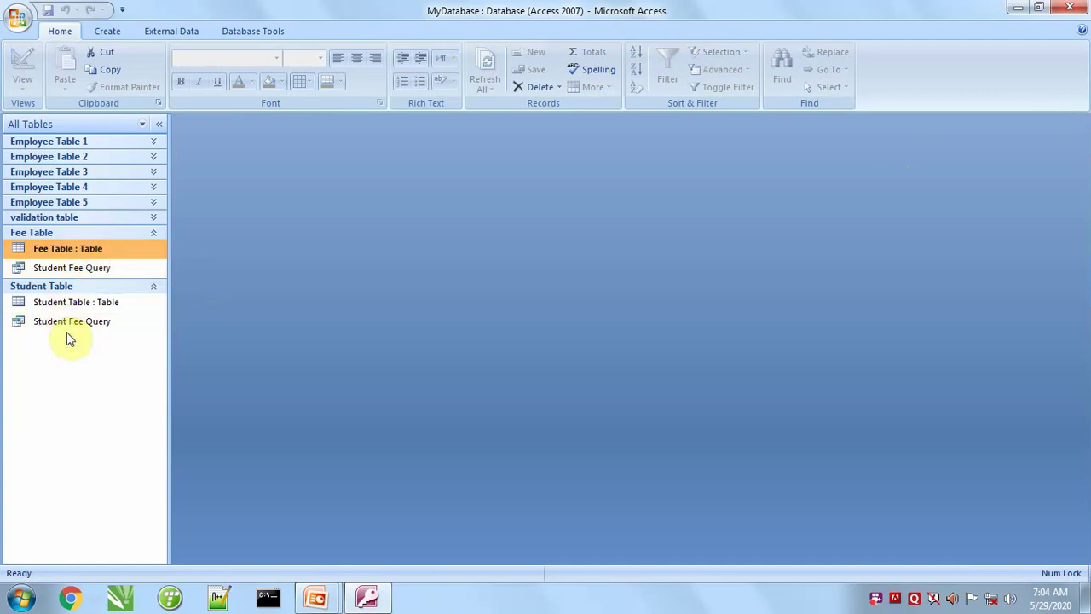
pyautogui.click(64, 305)
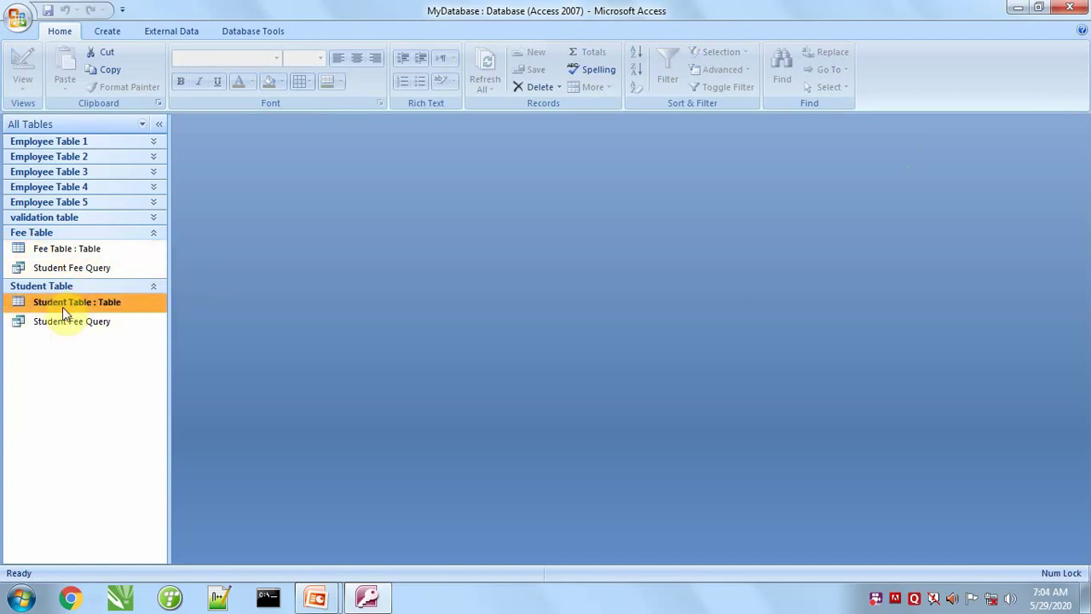
pyautogui.rightClick(62, 307)
pyautogui.click(119, 332)
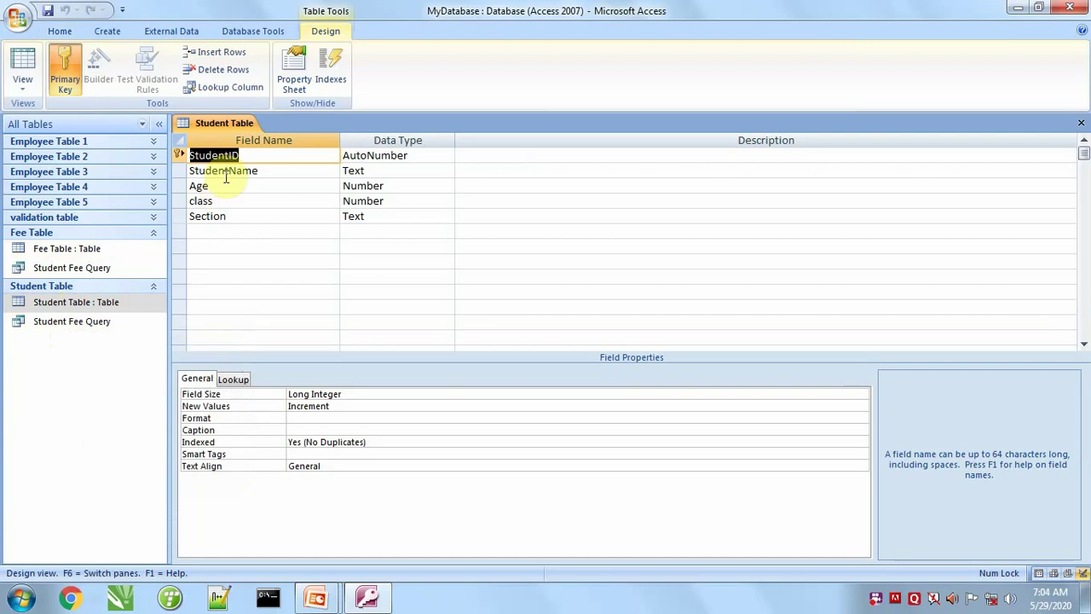
# Try to change the StudentID data type to Number in Student Table and close the table, saving its design
pyautogui.click(415, 155)
pyautogui.click(447, 155)
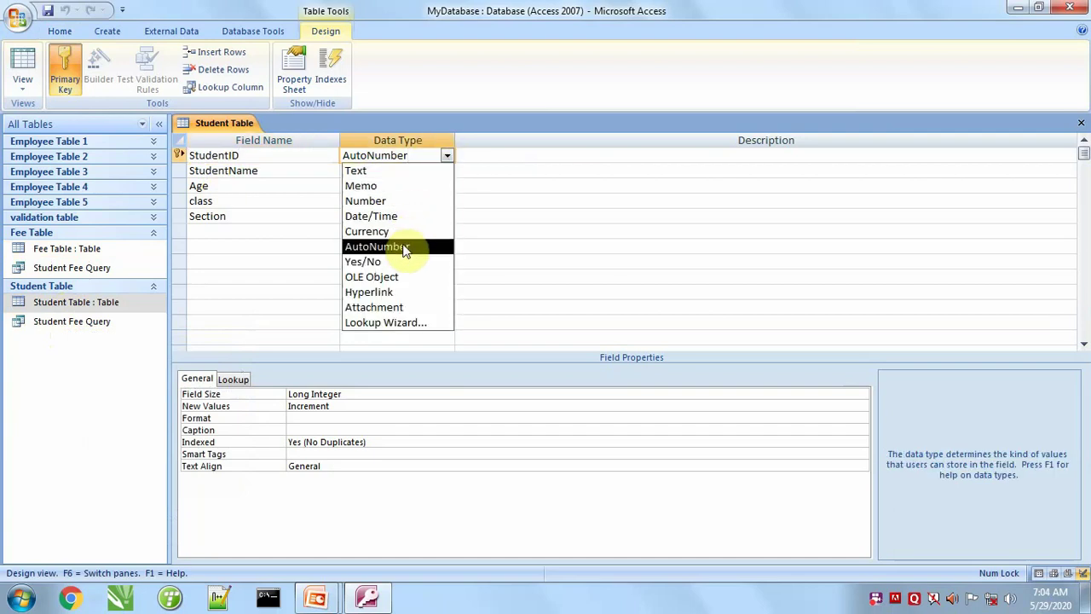
pyautogui.click(388, 203)
pyautogui.click(547, 341)
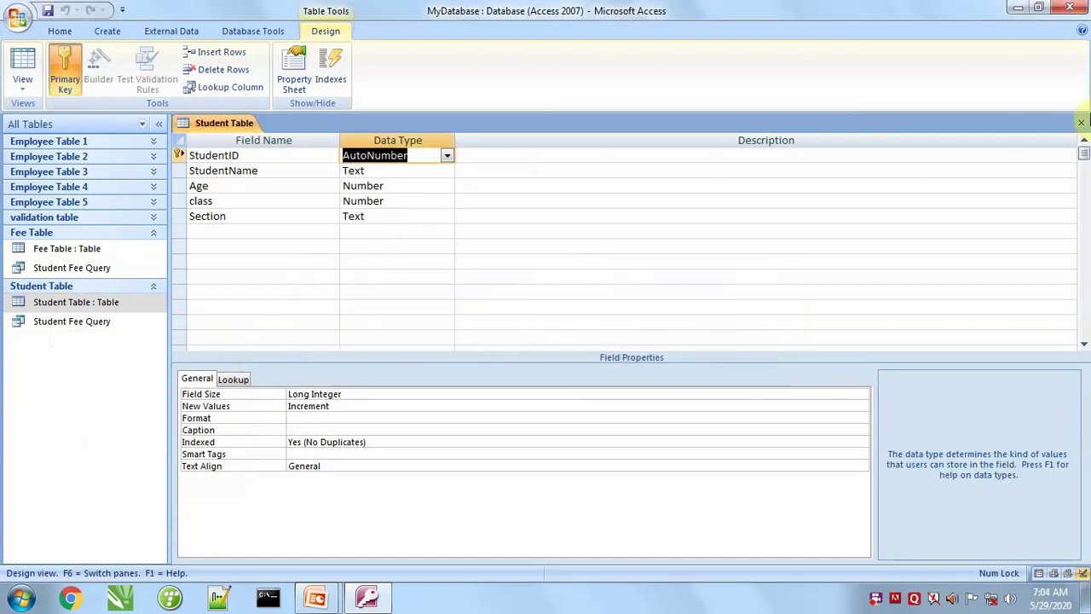
pyautogui.click(1081, 123)
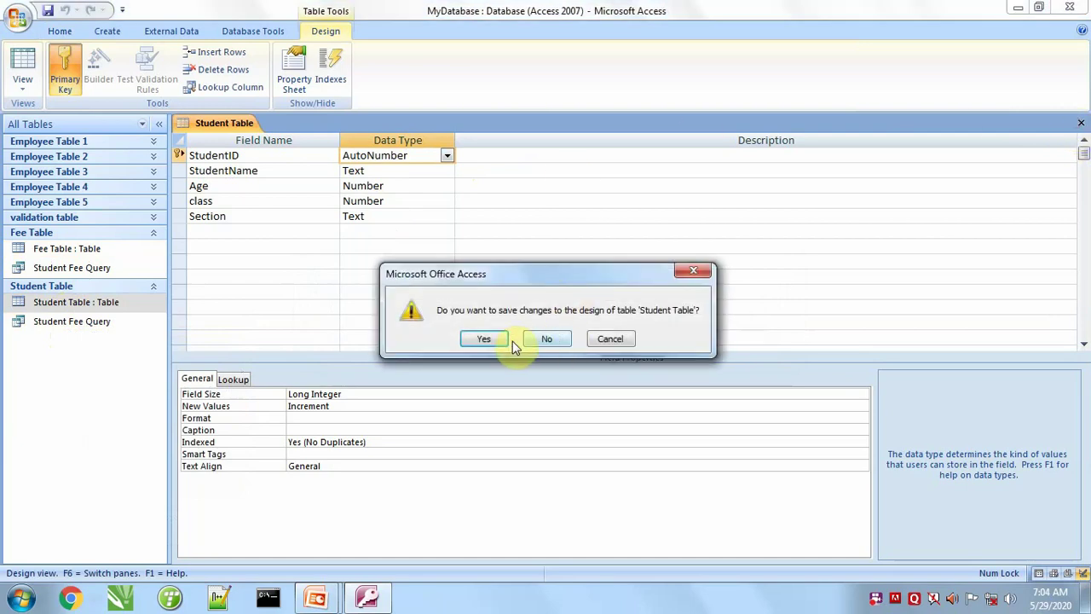
pyautogui.click(483, 340)
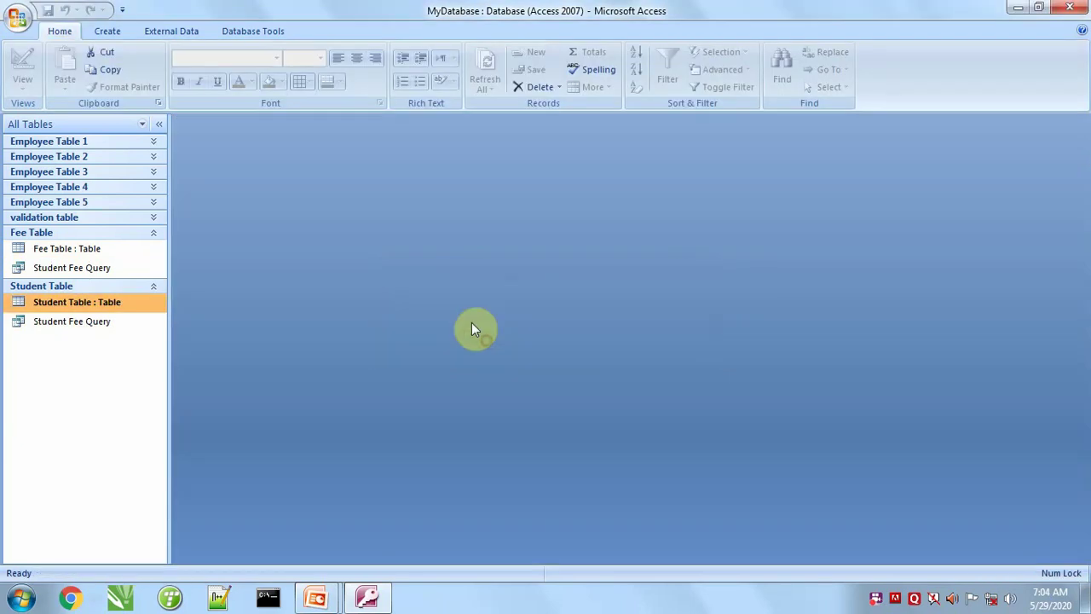
# Delete the relationship between Student Table and Fee Table, then save and close the Relationships layout
pyautogui.click(245, 32)
pyautogui.click(240, 73)
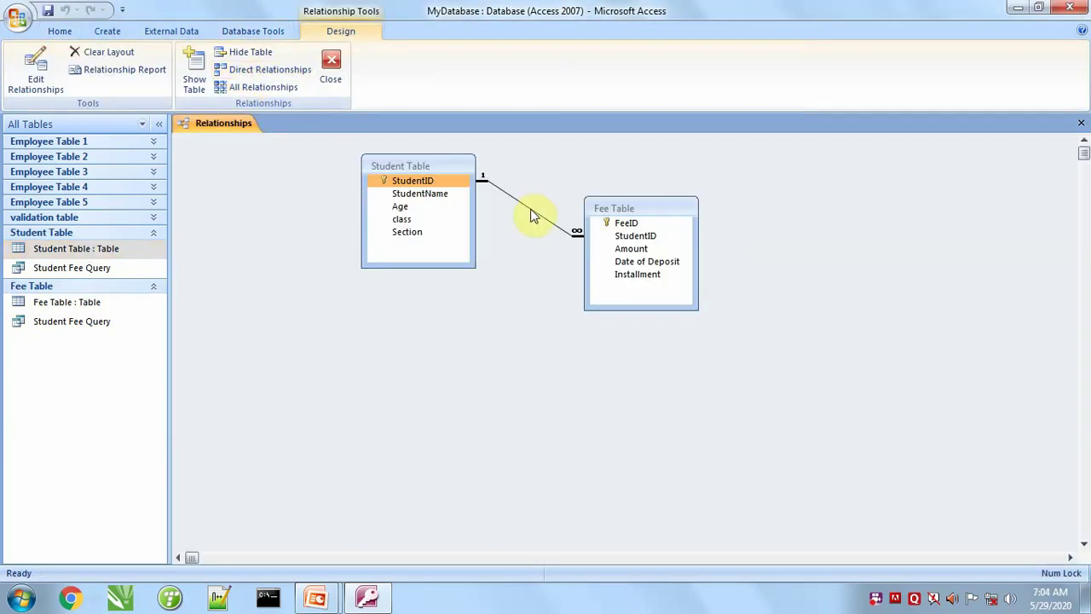
pyautogui.click(529, 213)
pyautogui.rightClick(529, 213)
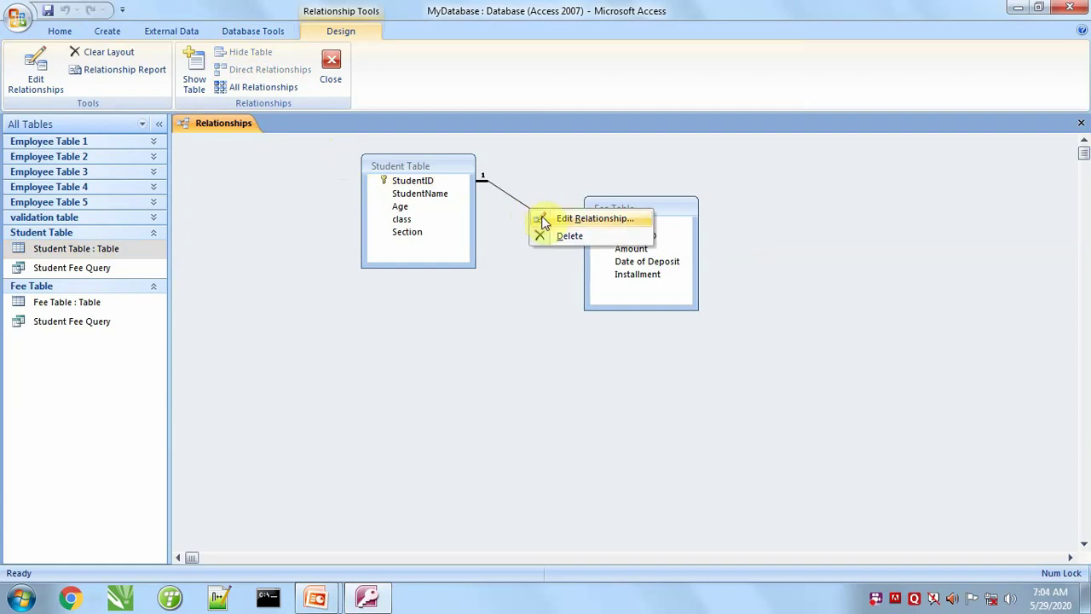
pyautogui.click(544, 234)
pyautogui.click(521, 339)
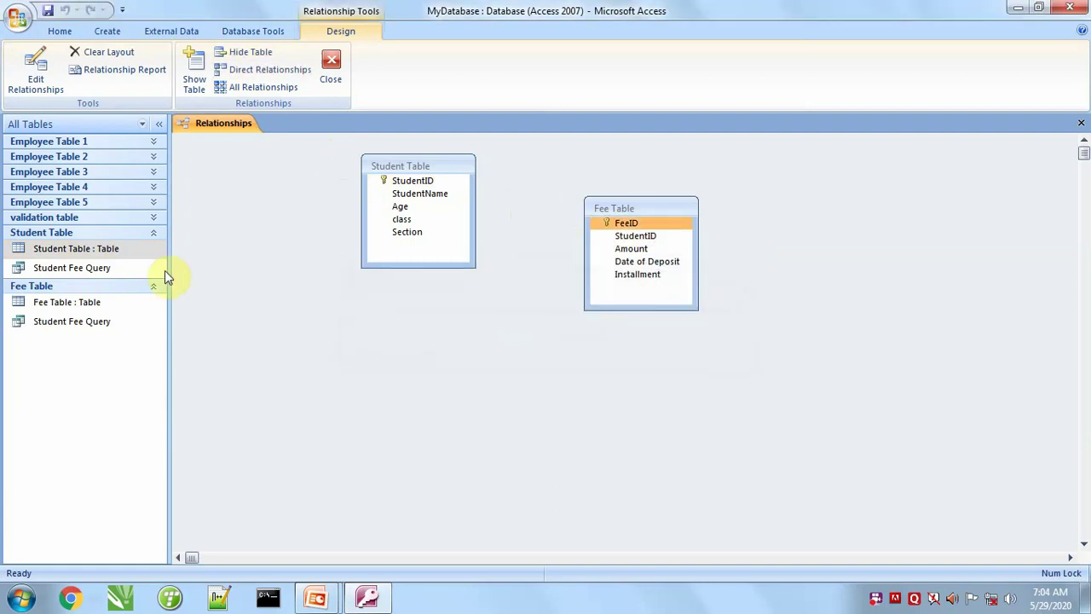
pyautogui.click(47, 11)
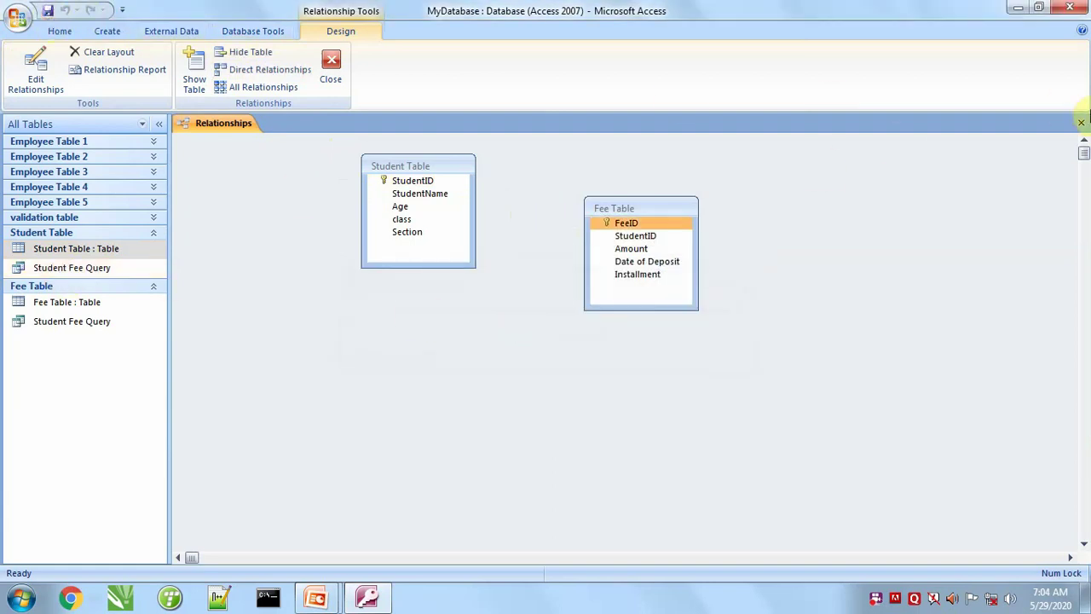
pyautogui.click(1081, 123)
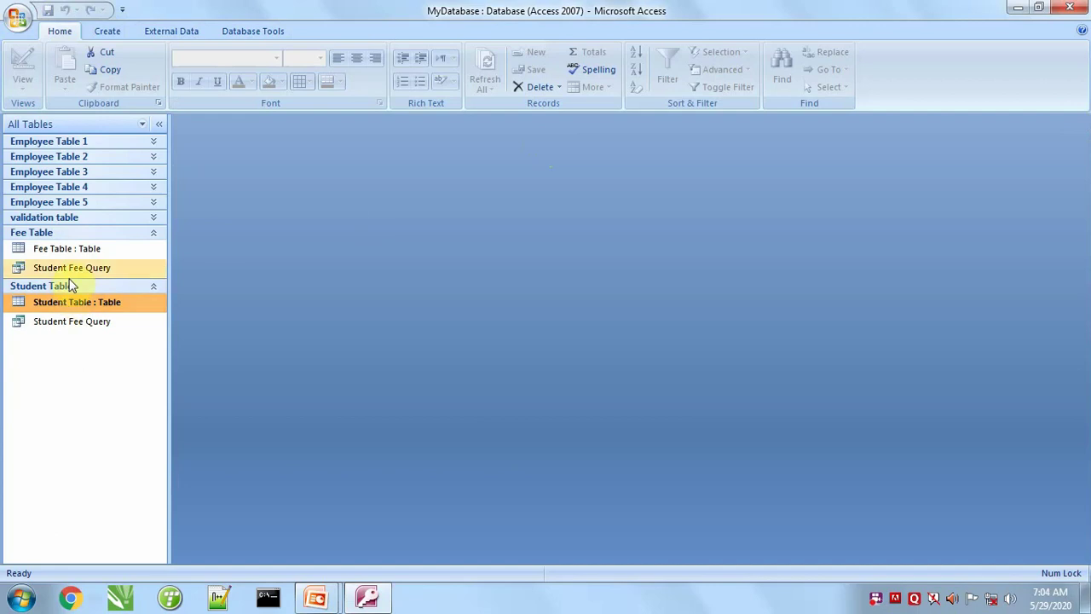
# Change the StudentID data type to Number in Student Table's design and close the table
pyautogui.rightClick(64, 309)
pyautogui.click(134, 334)
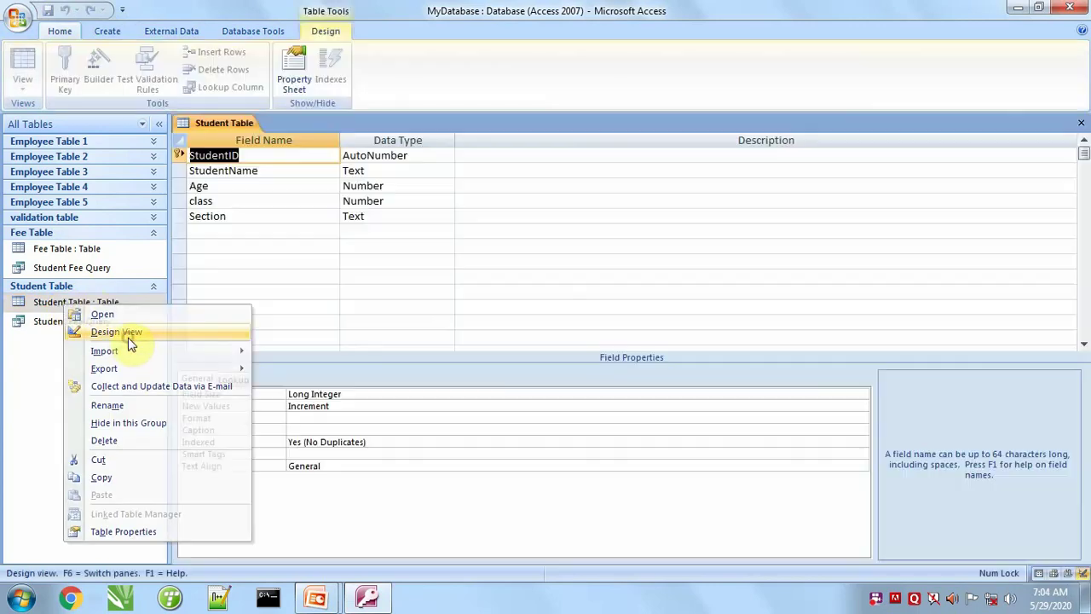
pyautogui.click(429, 156)
pyautogui.click(447, 155)
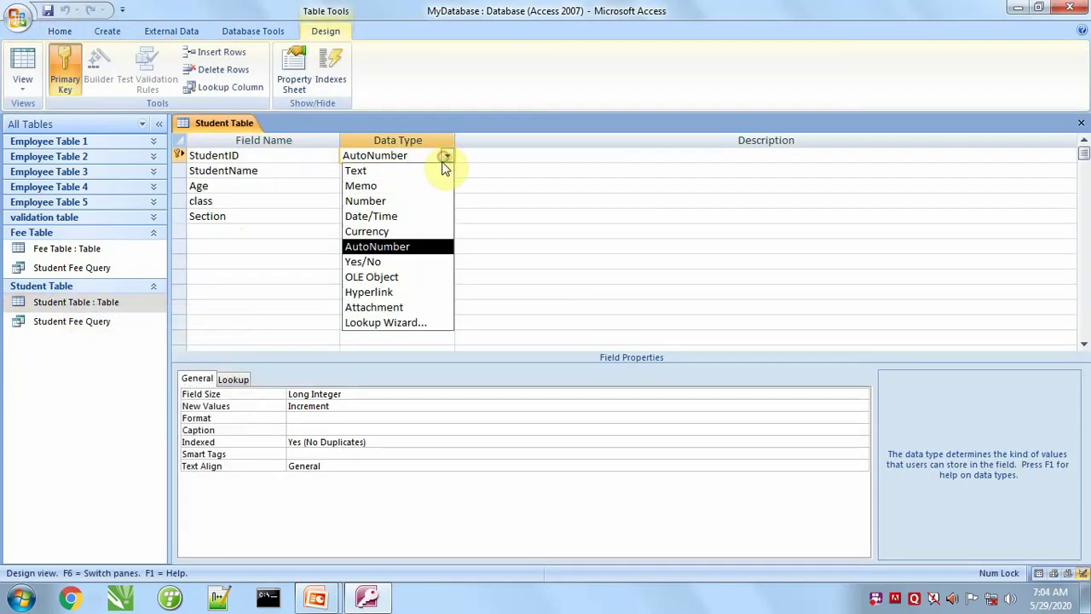
pyautogui.click(385, 202)
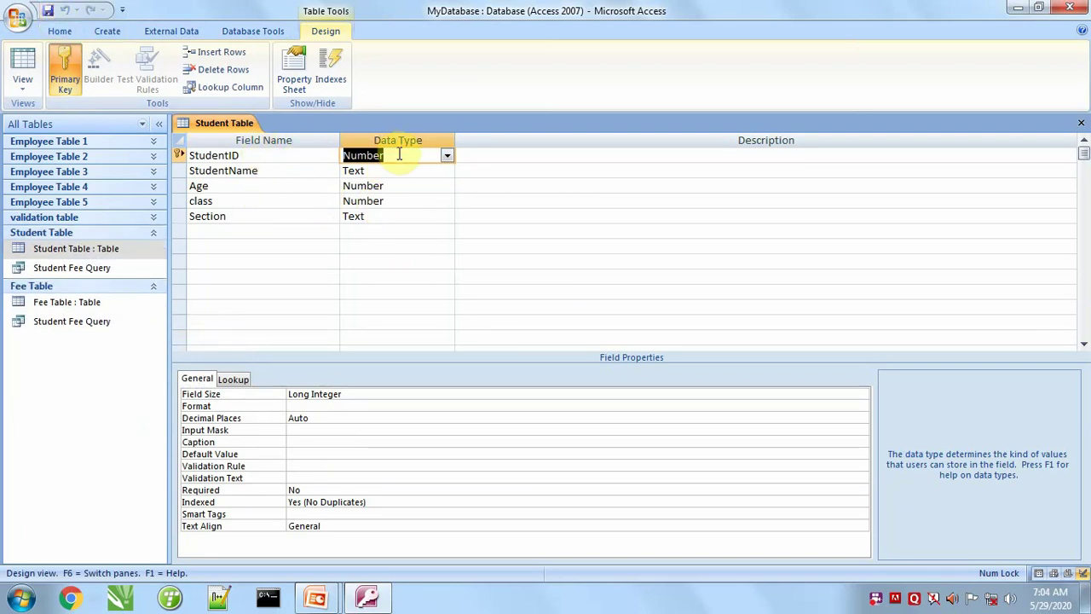
pyautogui.click(1081, 125)
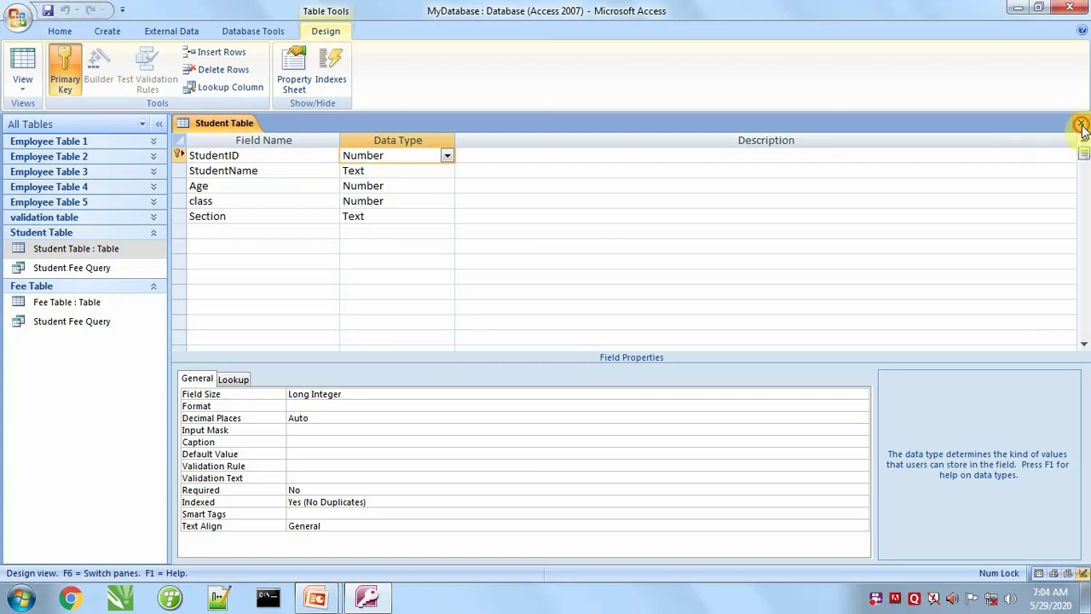
# Relate Student Table to Fee Table through StudentID, enforcing referential integrity with cascading updates and deletes, and close the Relationships layout
pyautogui.click(253, 31)
pyautogui.click(239, 68)
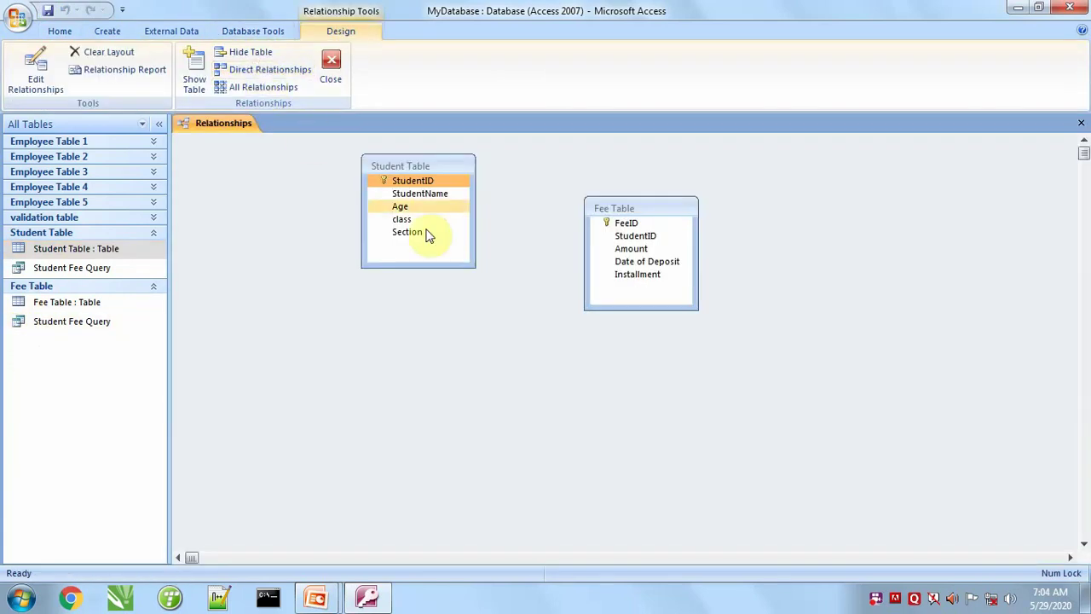
pyautogui.moveTo(419, 187); pyautogui.dragTo(637, 245)
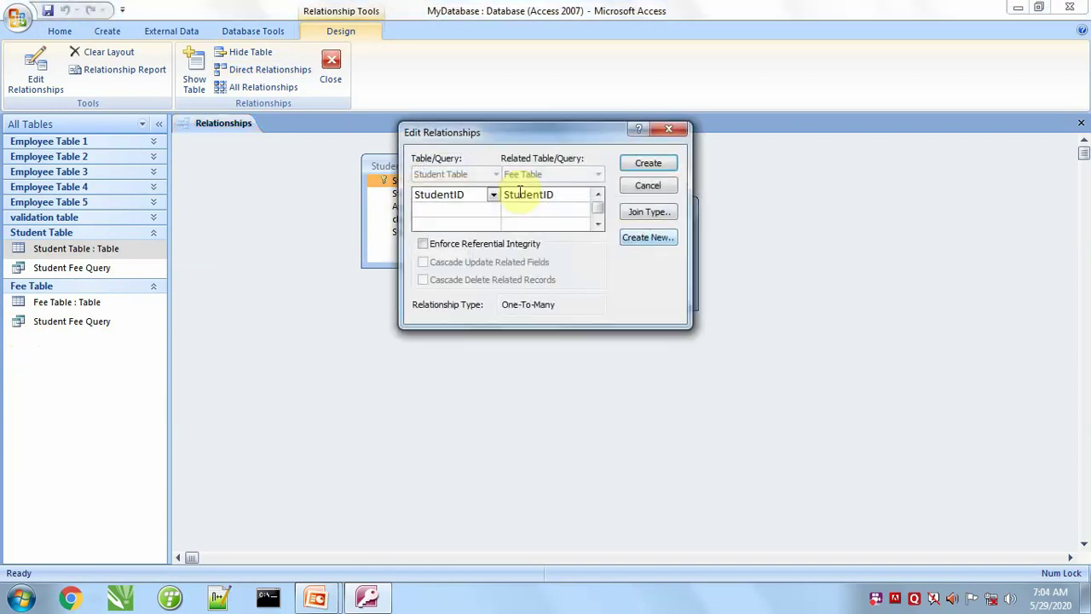
pyautogui.click(425, 244)
pyautogui.click(435, 262)
pyautogui.click(437, 281)
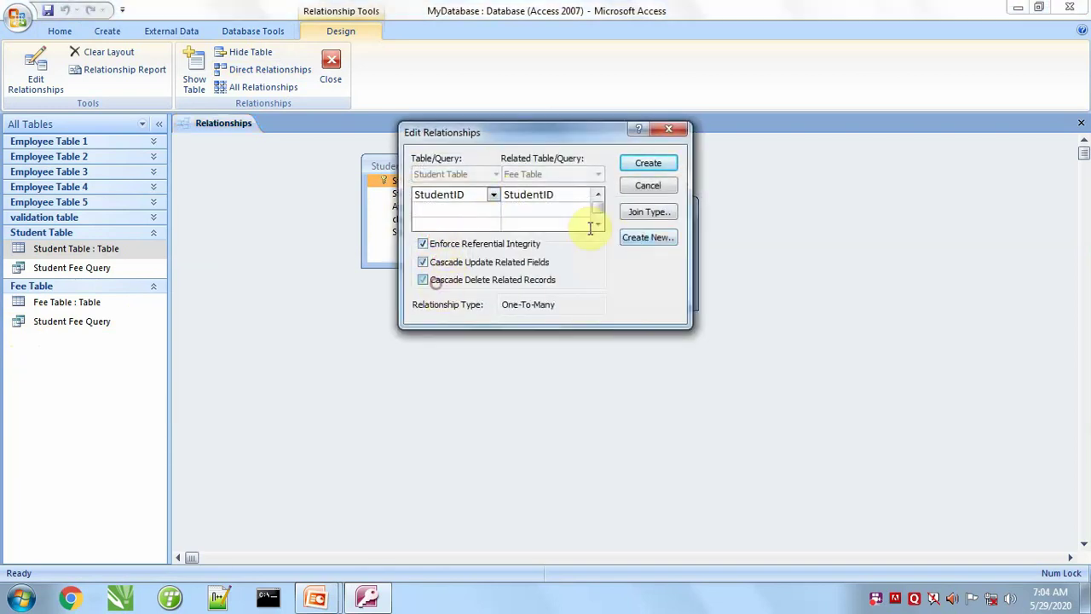
pyautogui.click(648, 162)
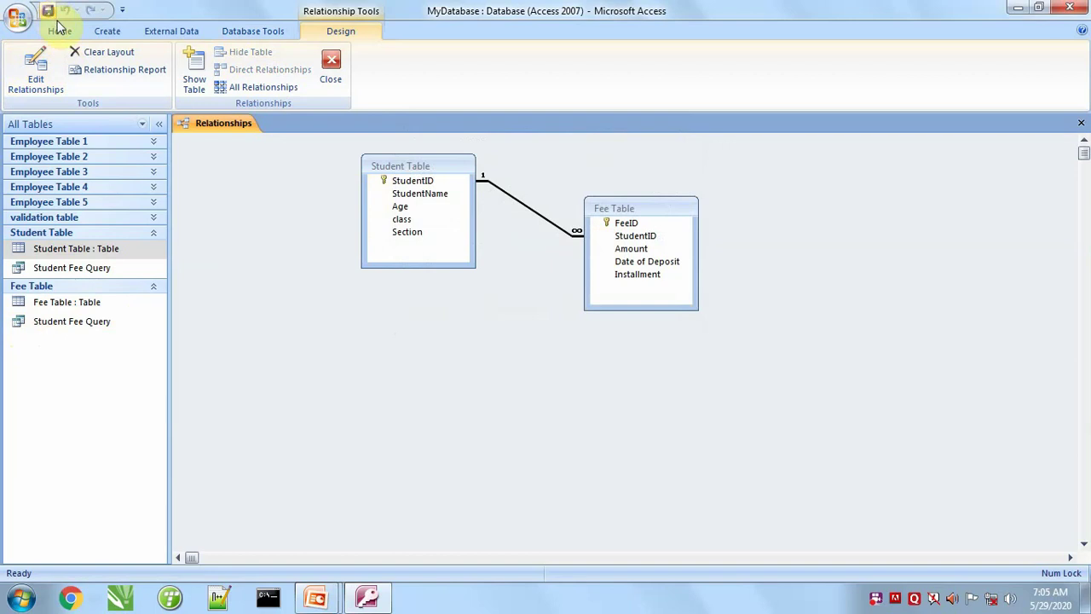
pyautogui.click(1081, 123)
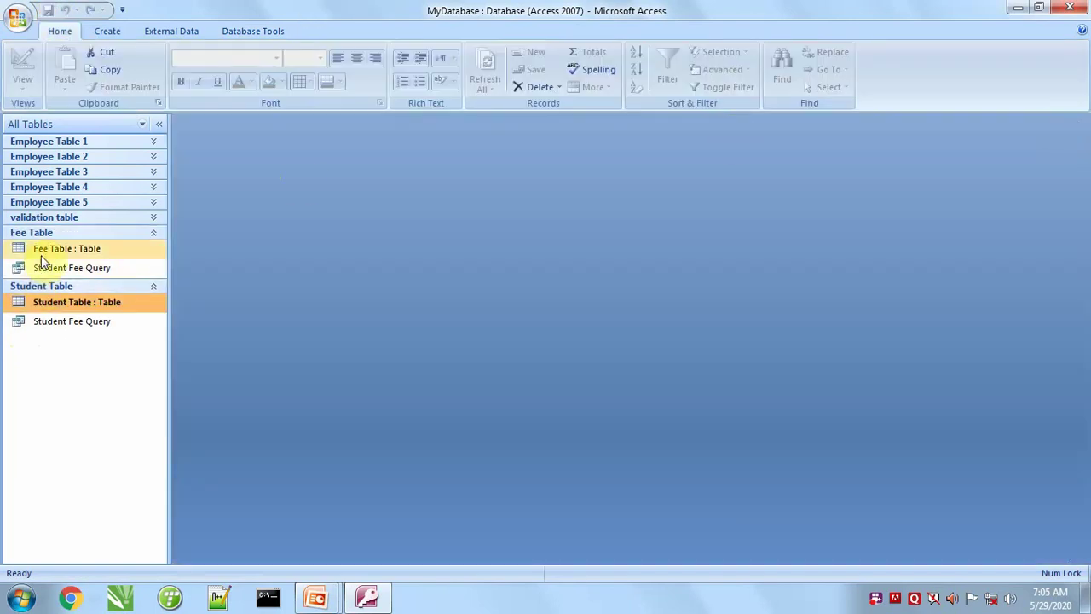
# Add a Student Table record with StudentID 101, the student's name, age 18, class 12 and section A
pyautogui.doubleClick(49, 300)
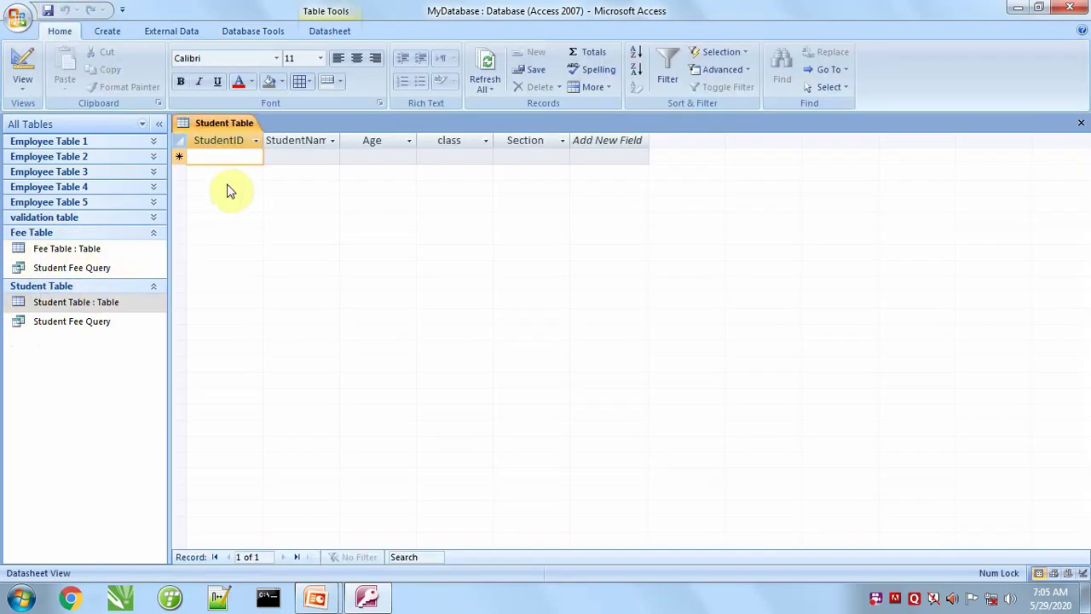
pyautogui.write('101')
pyautogui.press('Tab')
pyautogui.write('a')
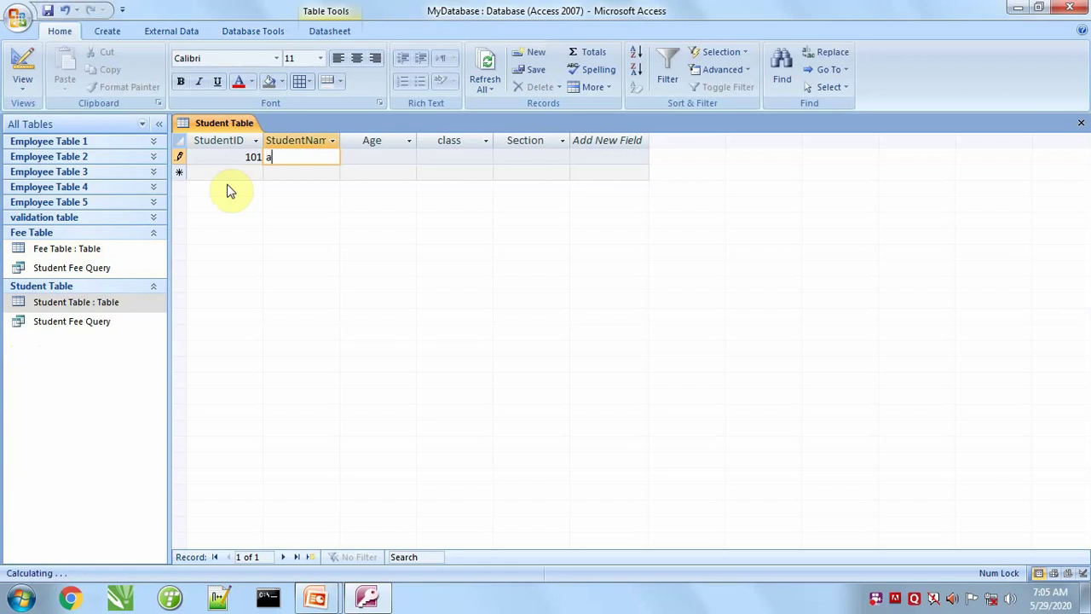
pyautogui.press('Tab')
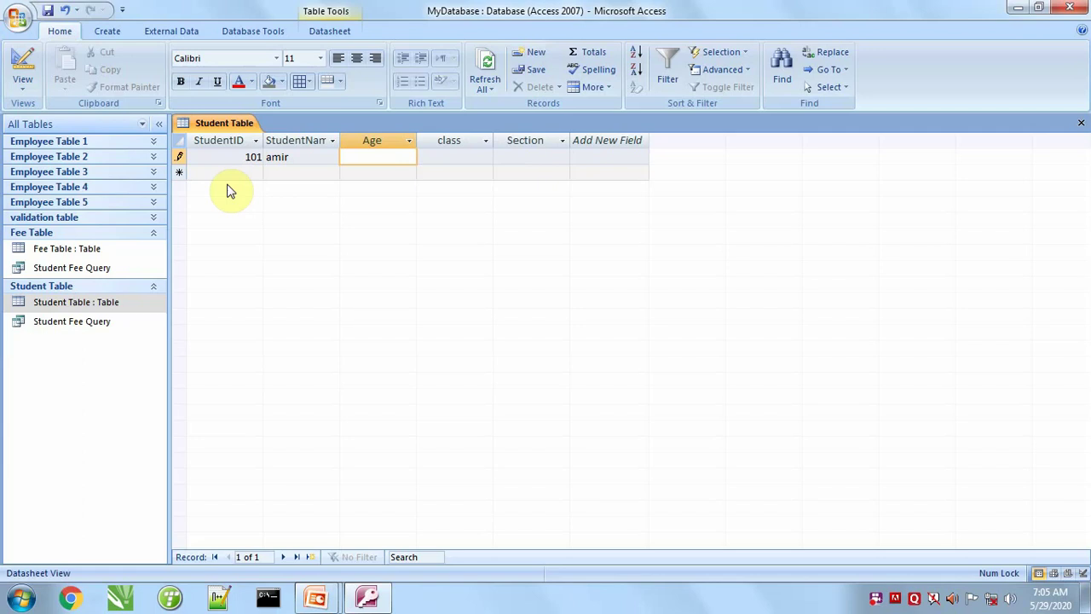
pyautogui.write('18')
pyautogui.press('Tab')
pyautogui.press('Tab')
pyautogui.press('capslock')
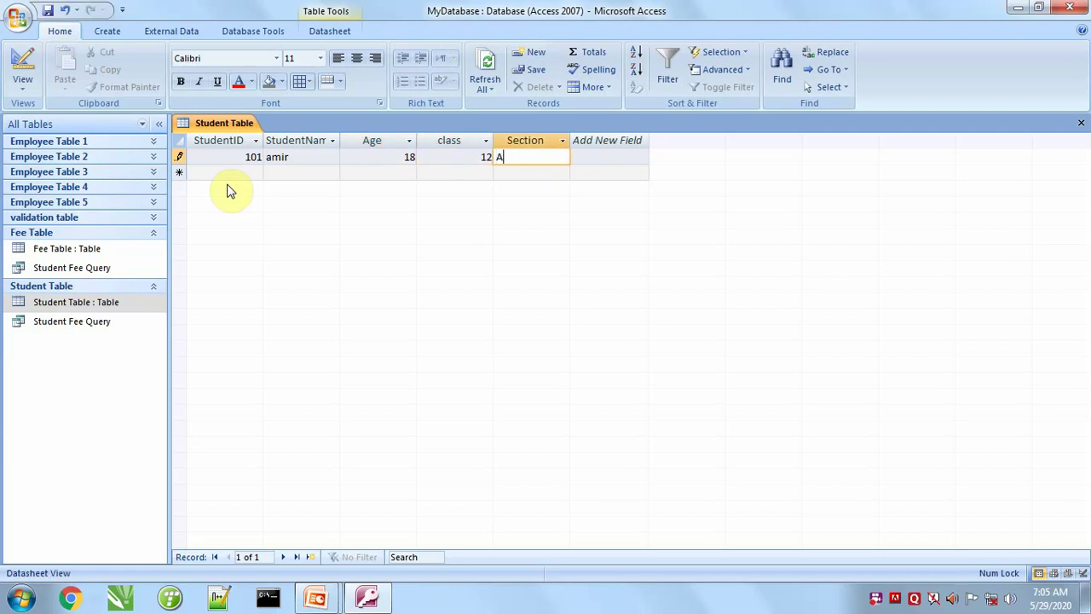
pyautogui.press('Tab')
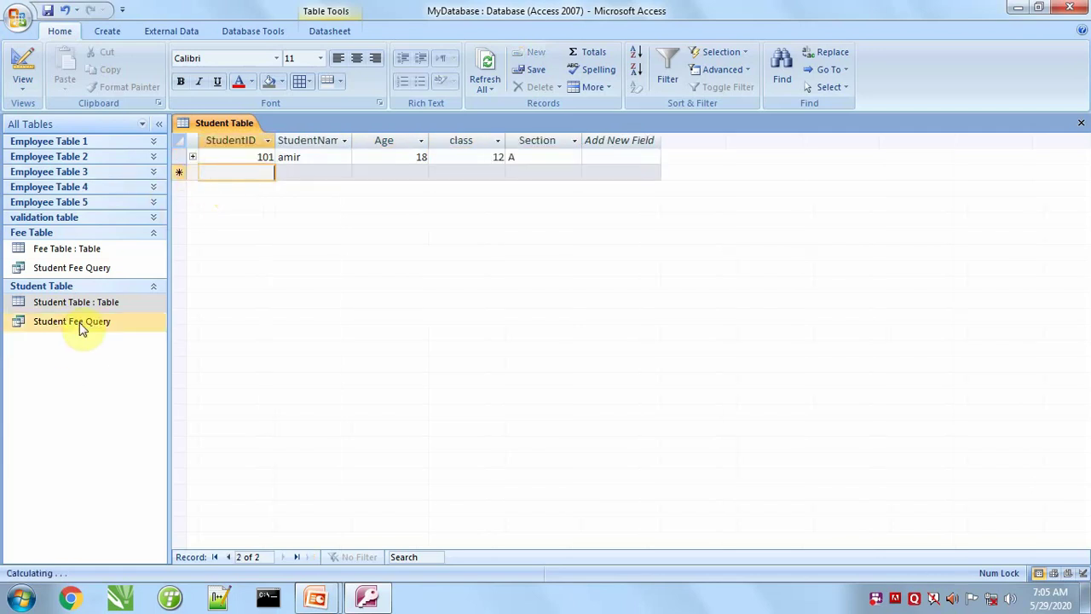
# Add a Fee Table record for StudentID 101 with amount 2500, deposit date 5/29/2020 and installment 1
pyautogui.doubleClick(68, 250)
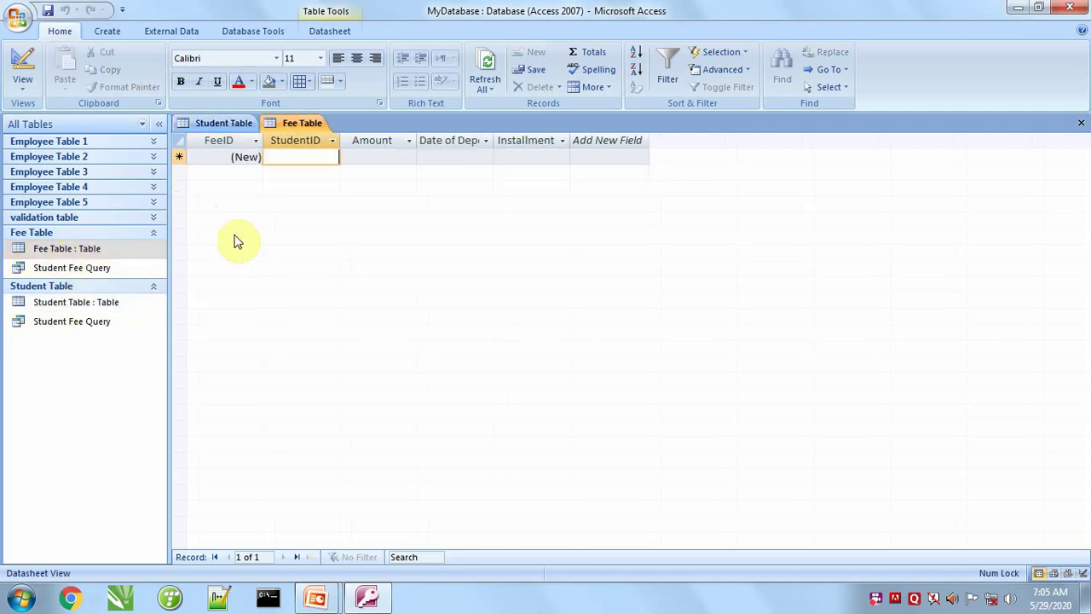
pyautogui.write('101')
pyautogui.press('Tab')
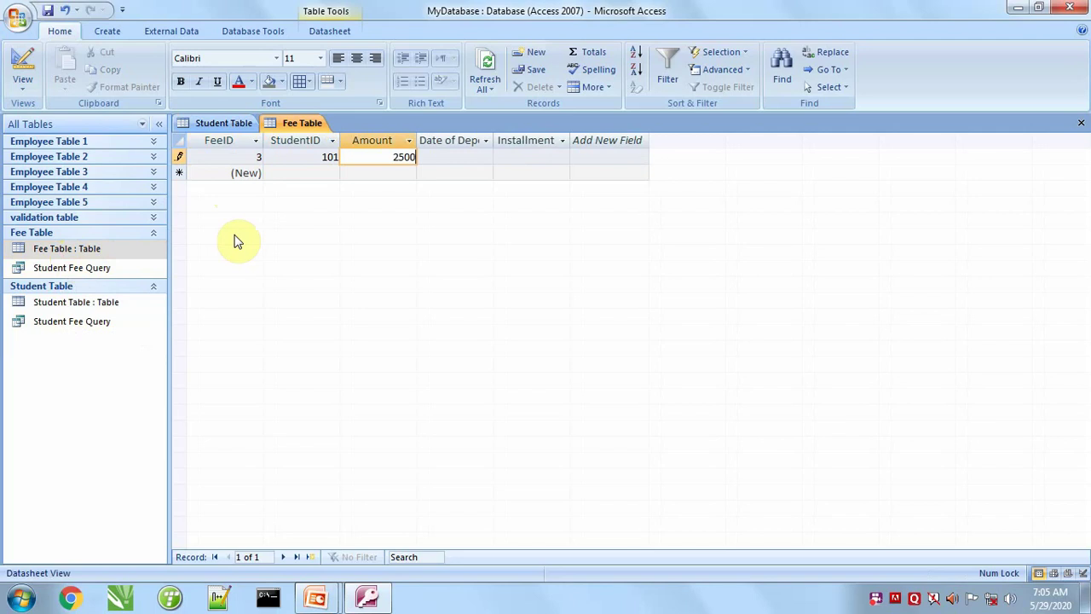
pyautogui.write('2500')
pyautogui.press('Tab')
pyautogui.click(503, 158)
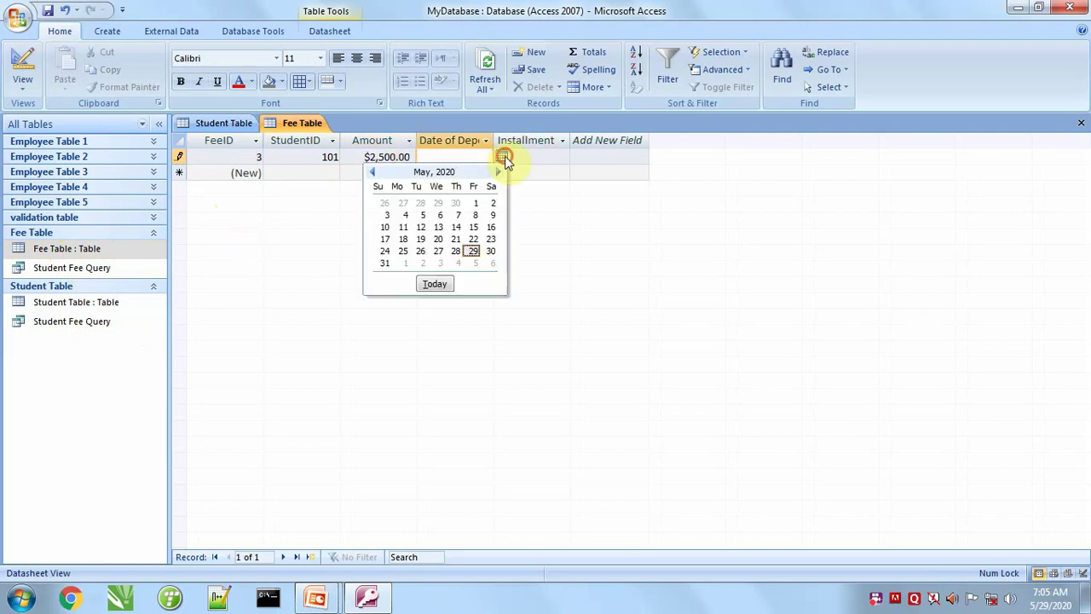
pyautogui.click(470, 251)
pyautogui.press('Tab')
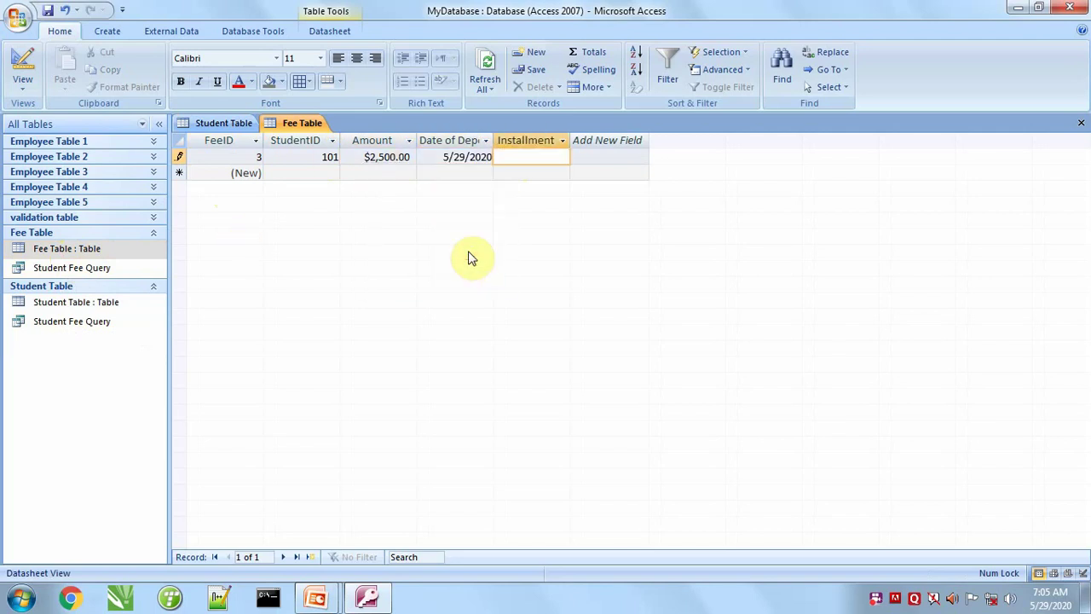
pyautogui.press('Tab')
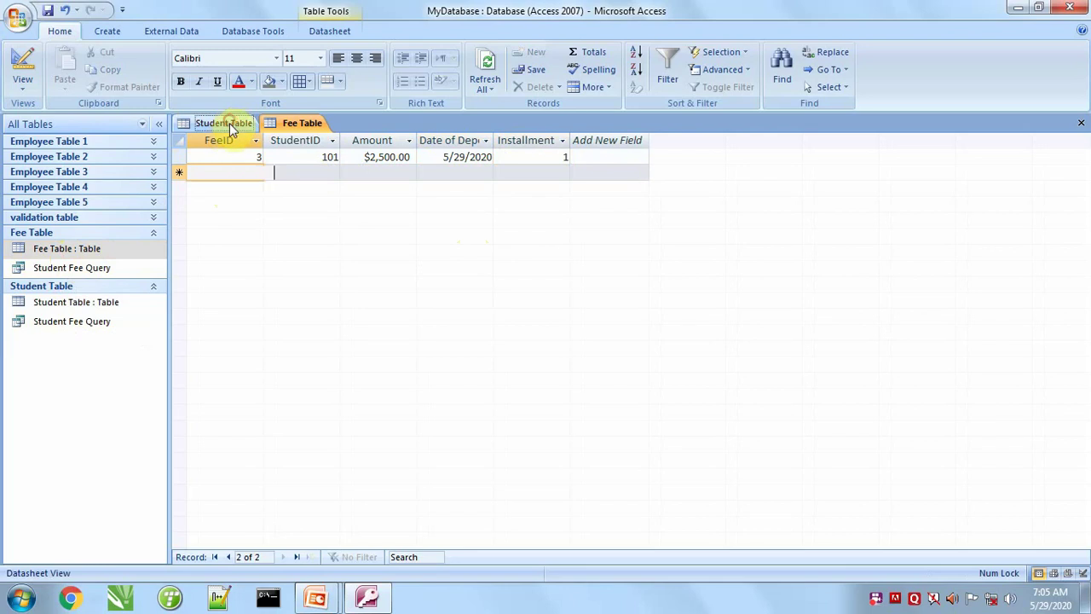
# Change the student record's StudentID to 102 in Student Table and refresh Fee Table to check the related StudentID
pyautogui.click(225, 123)
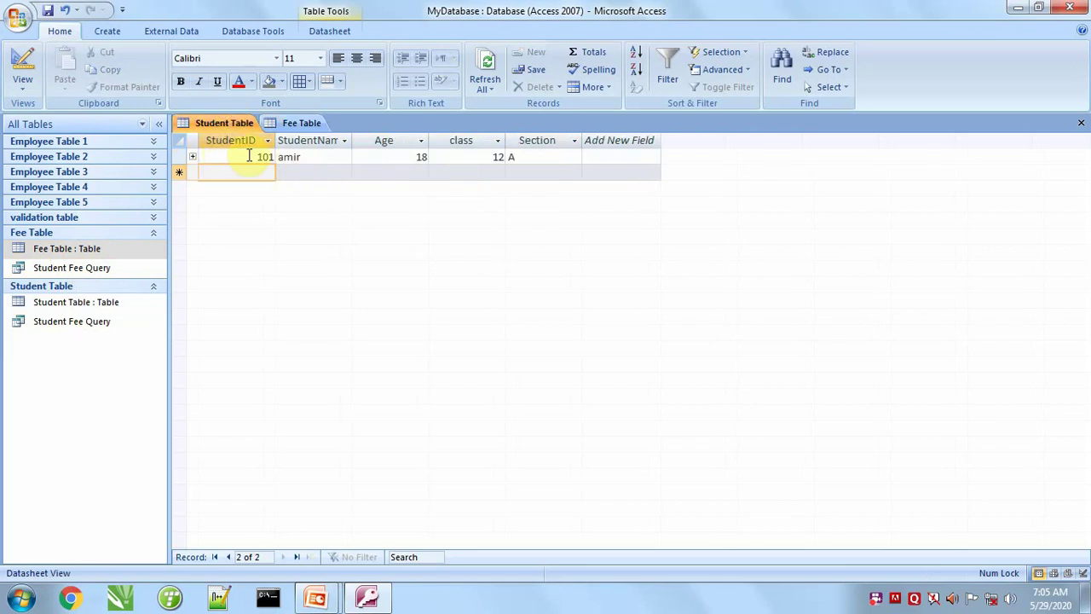
pyautogui.click(293, 122)
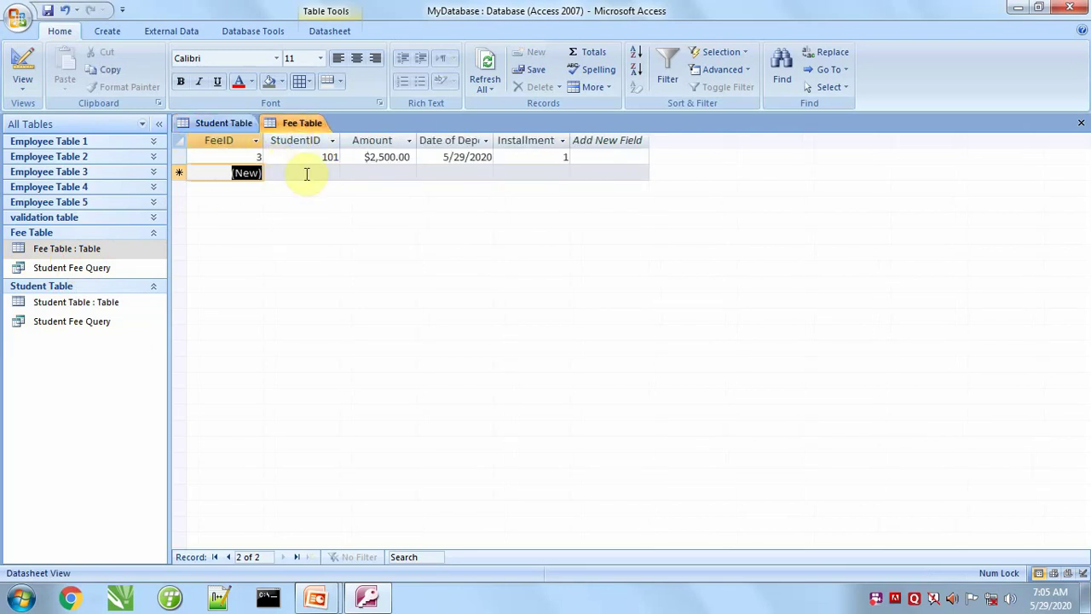
pyautogui.click(217, 122)
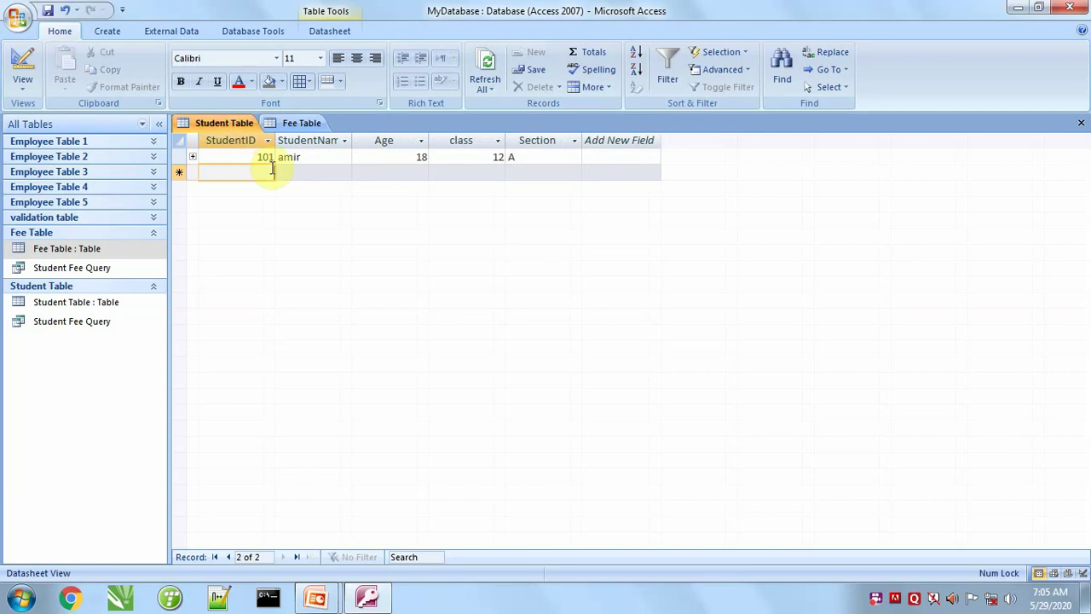
pyautogui.click(265, 157)
pyautogui.doubleClick(264, 157)
pyautogui.press('BackSpace')
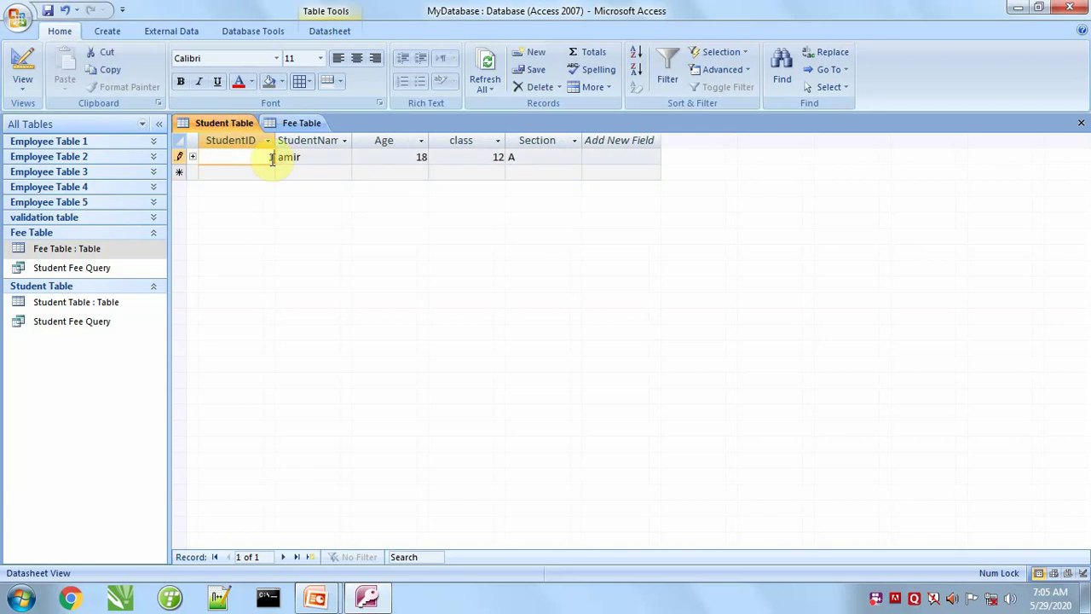
pyautogui.write('102')
pyautogui.press('Tab')
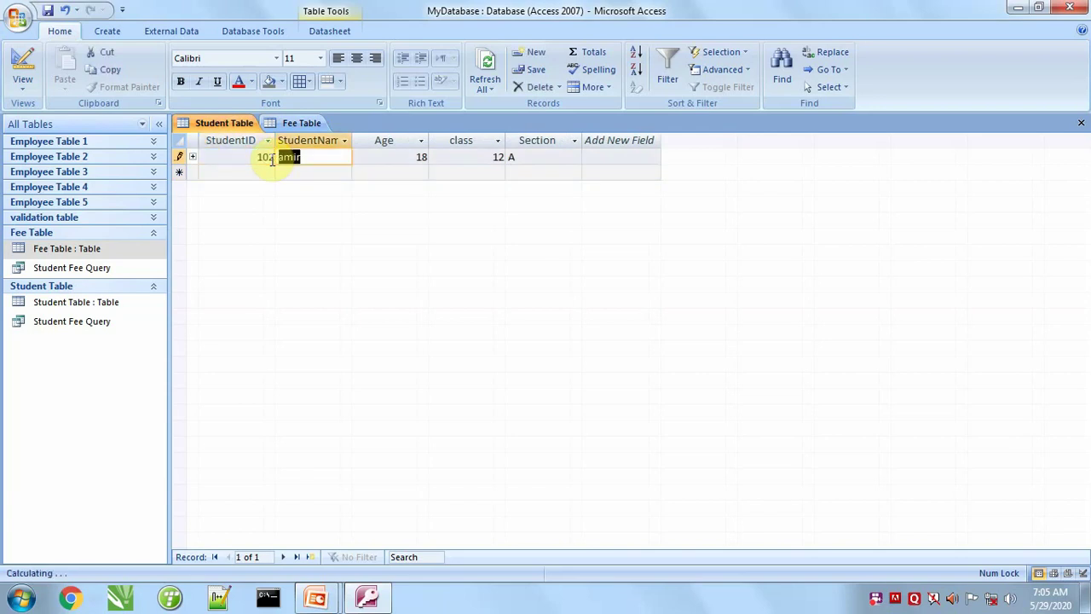
pyautogui.click(294, 123)
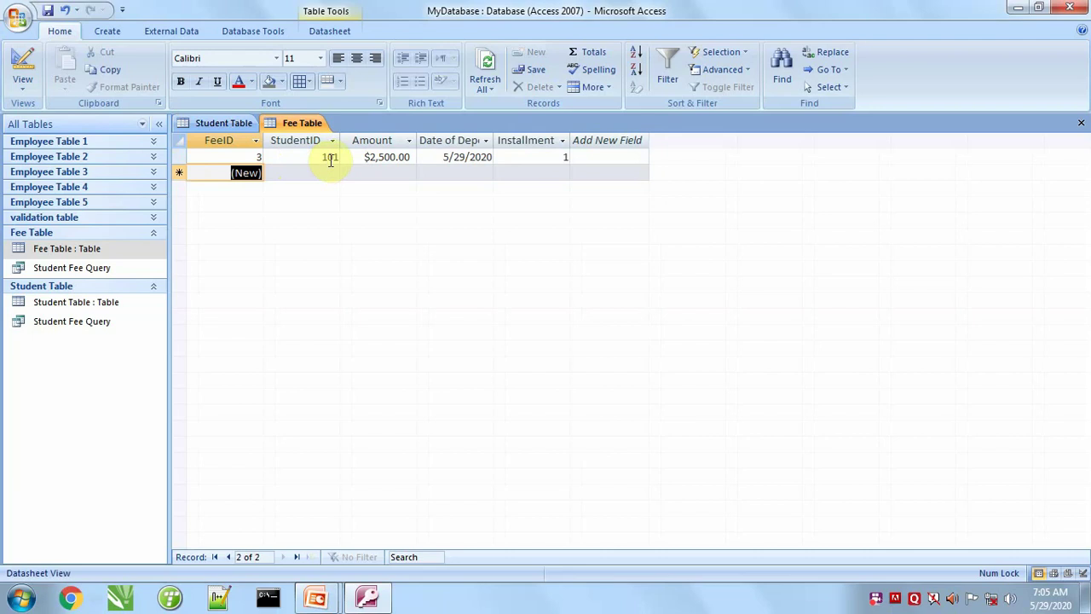
pyautogui.click(491, 58)
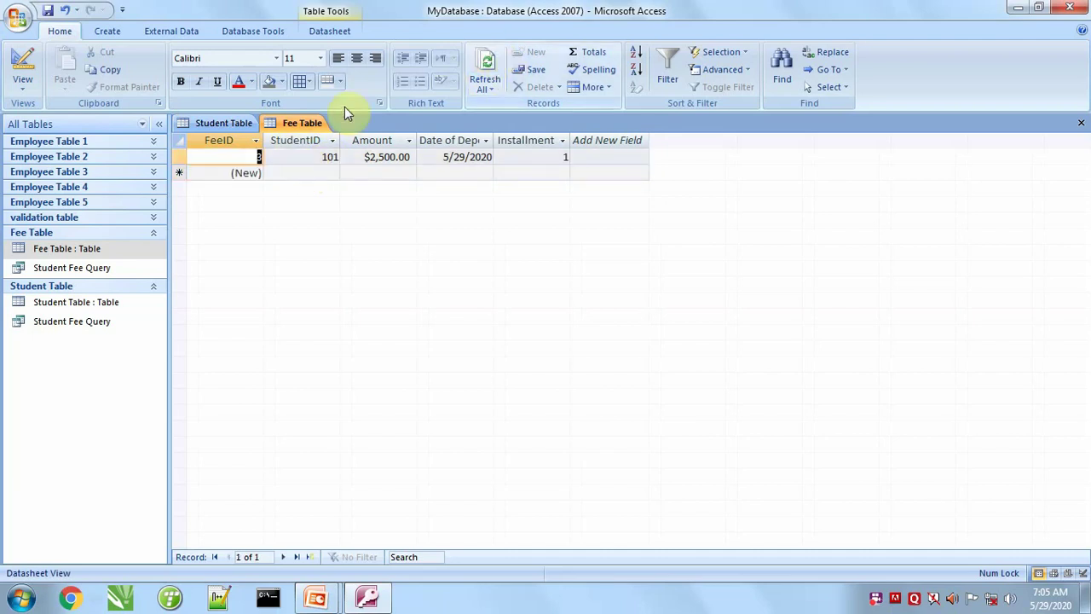
# Commit the pending StudentID change to 102 in Student Table and check the related StudentID in Fee Table
pyautogui.click(224, 122)
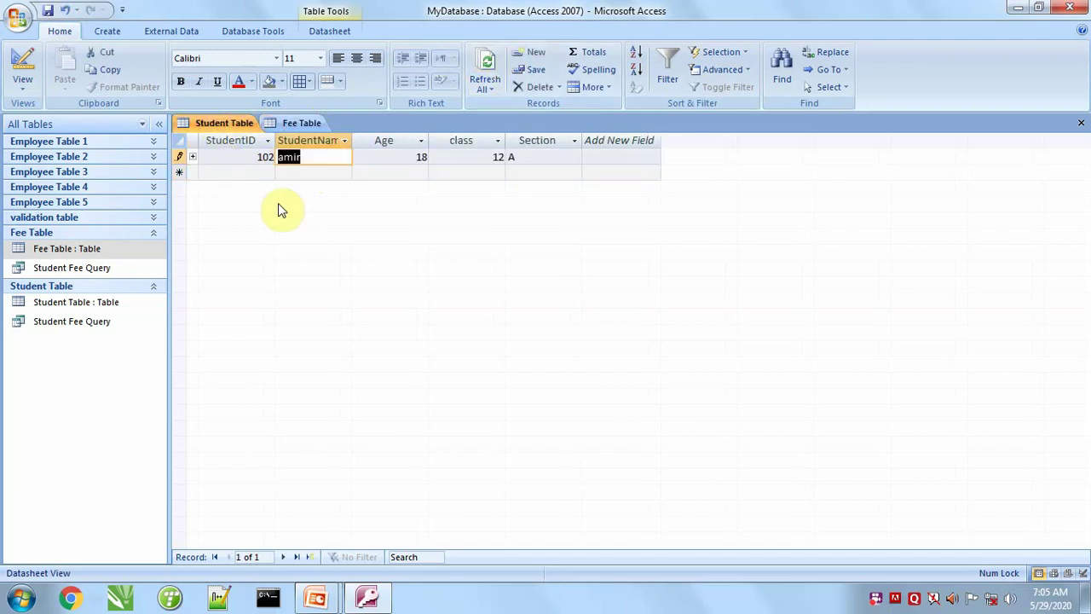
pyautogui.click(253, 156)
pyautogui.press('Tab')
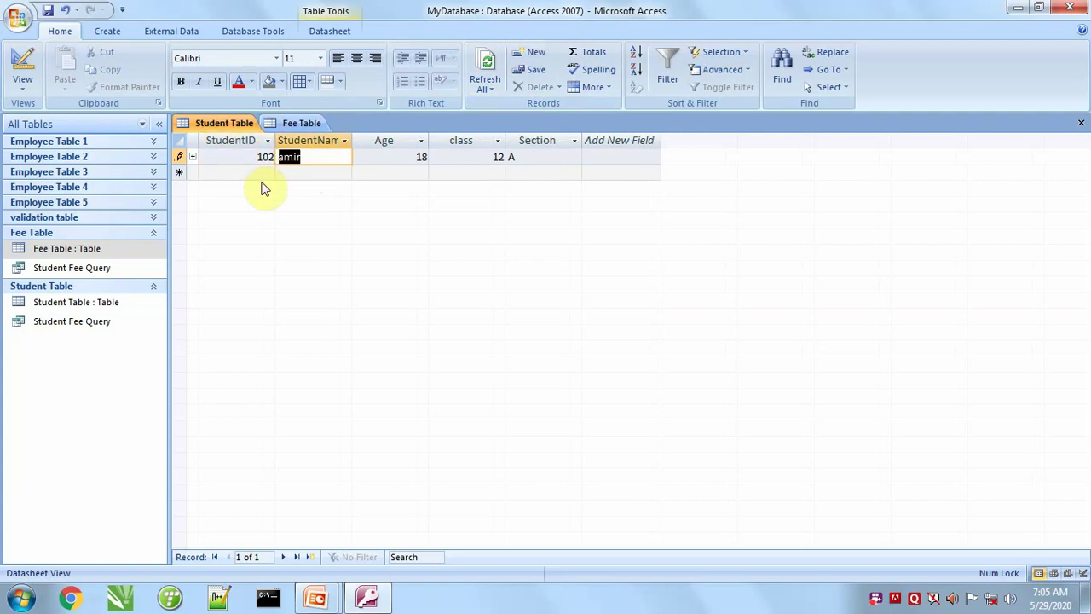
pyautogui.press('Tab')
pyautogui.press('Tab')
pyautogui.press('Tab')
pyautogui.press('Tab')
pyautogui.press('Tab')
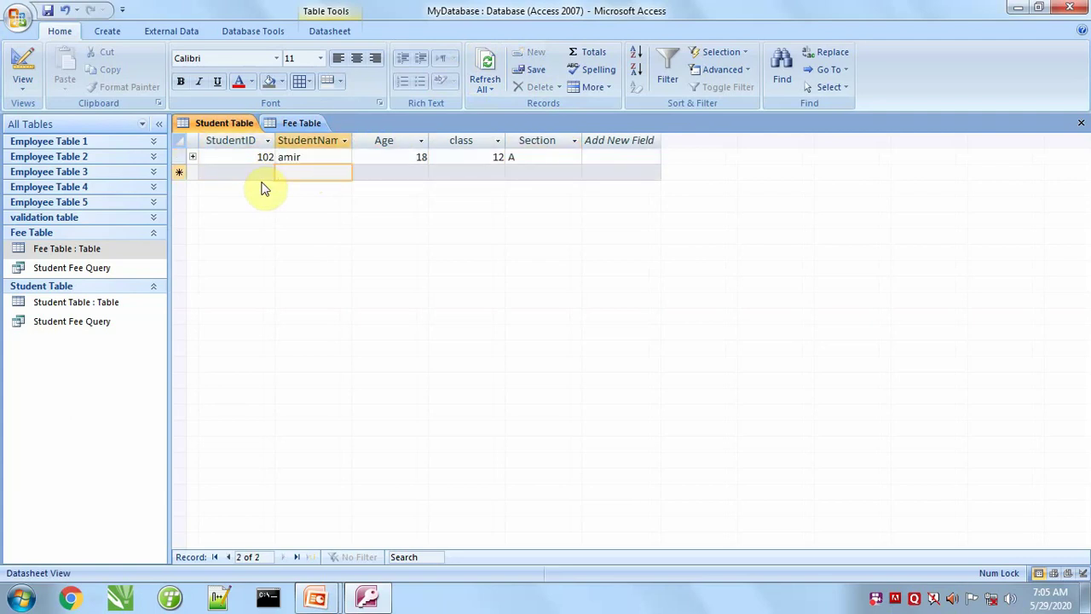
pyautogui.click(305, 123)
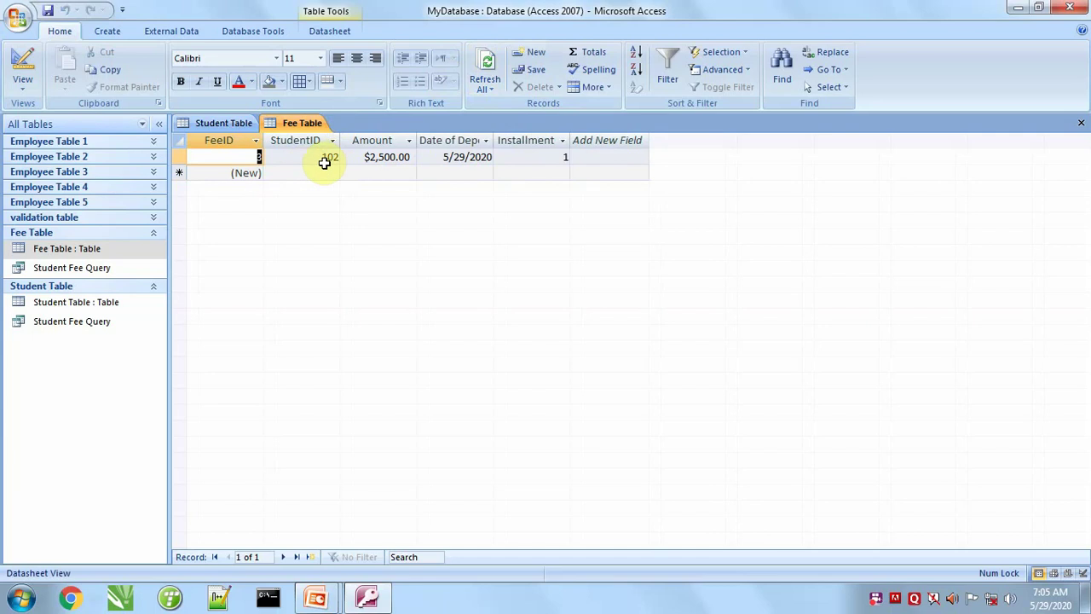
# Change the student record's StudentID to 103, save the record, and check the related StudentID in Fee Table
pyautogui.click(220, 123)
pyautogui.doubleClick(256, 156)
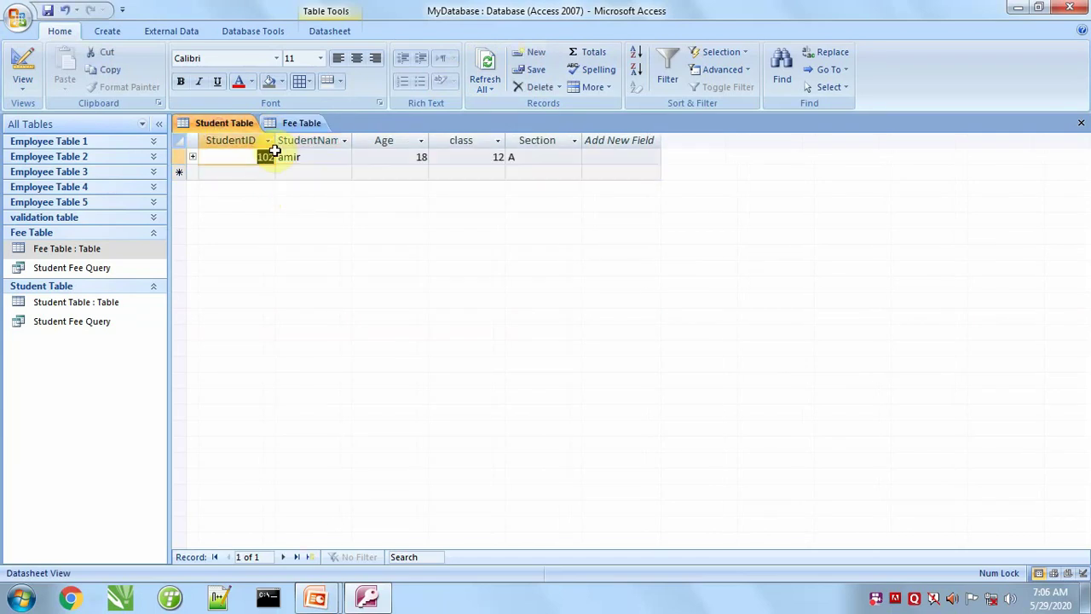
pyautogui.write('103')
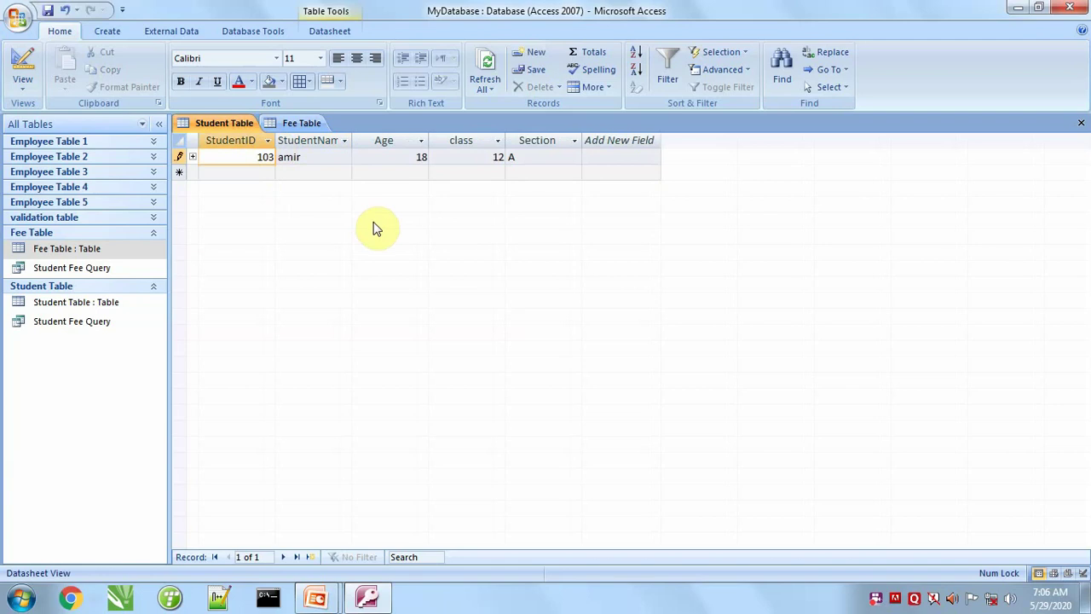
pyautogui.press('Tab')
pyautogui.press('Tab')
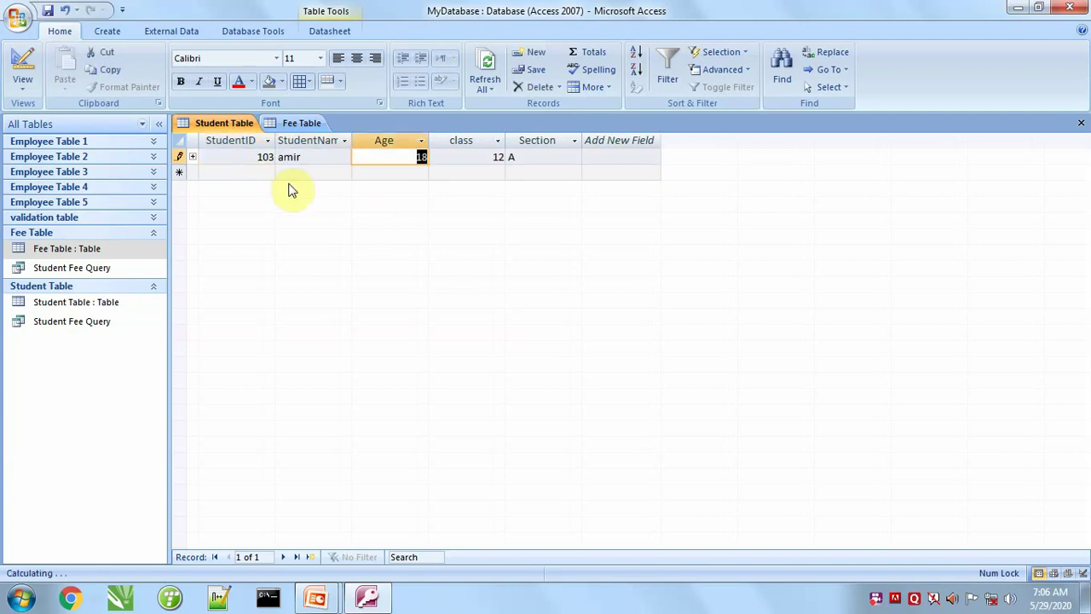
pyautogui.press('Tab')
pyautogui.press('Tab')
pyautogui.press('Tab')
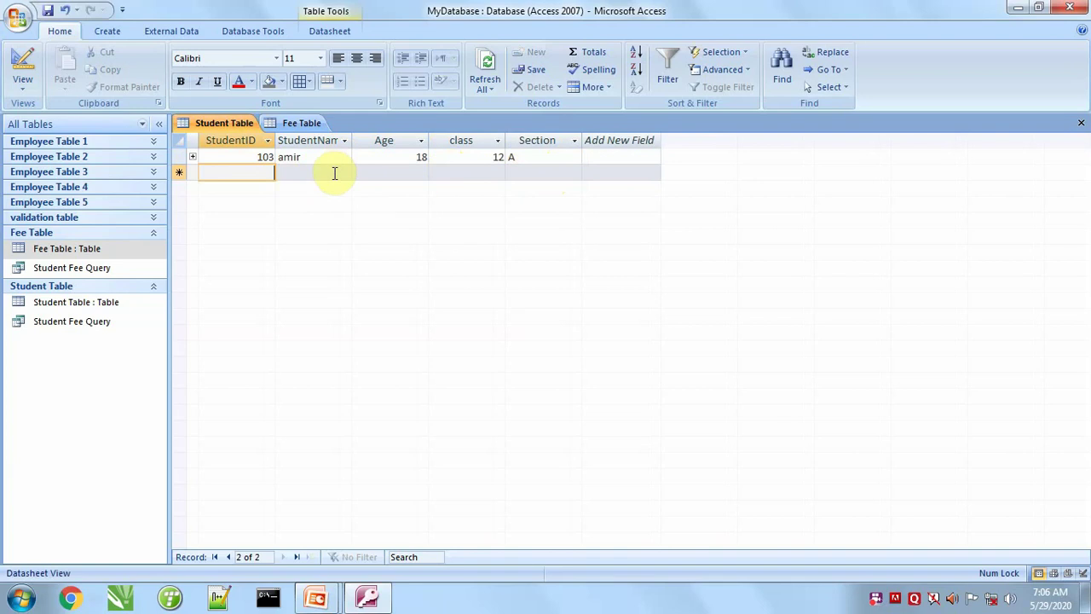
pyautogui.click(304, 124)
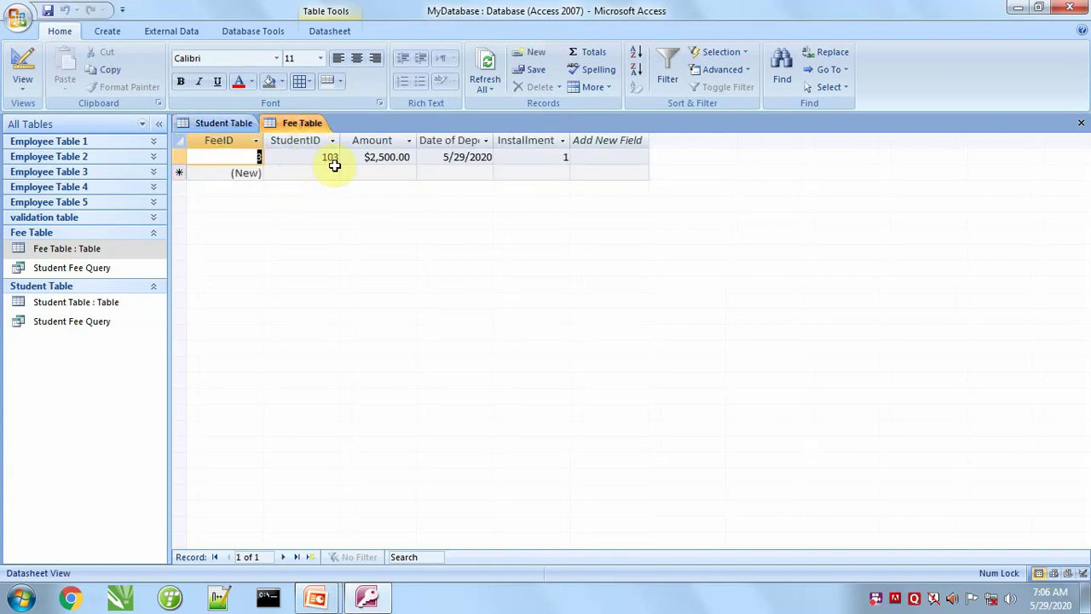
# Compare the StudentID in Student Table with the one in Fee Table, and open Student Fee Query
pyautogui.click(227, 123)
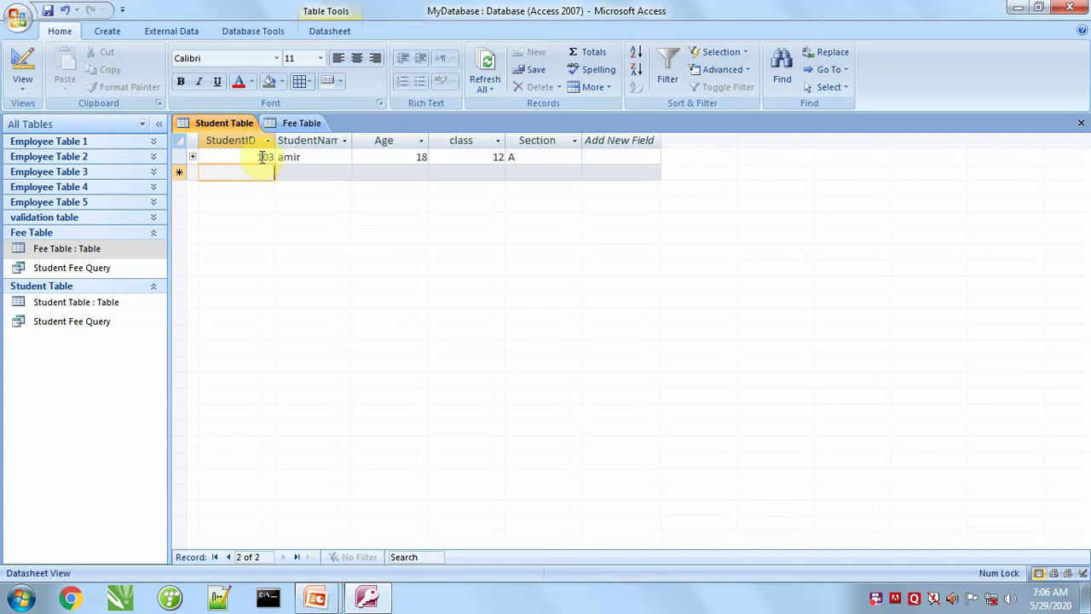
pyautogui.click(261, 156)
pyautogui.click(288, 123)
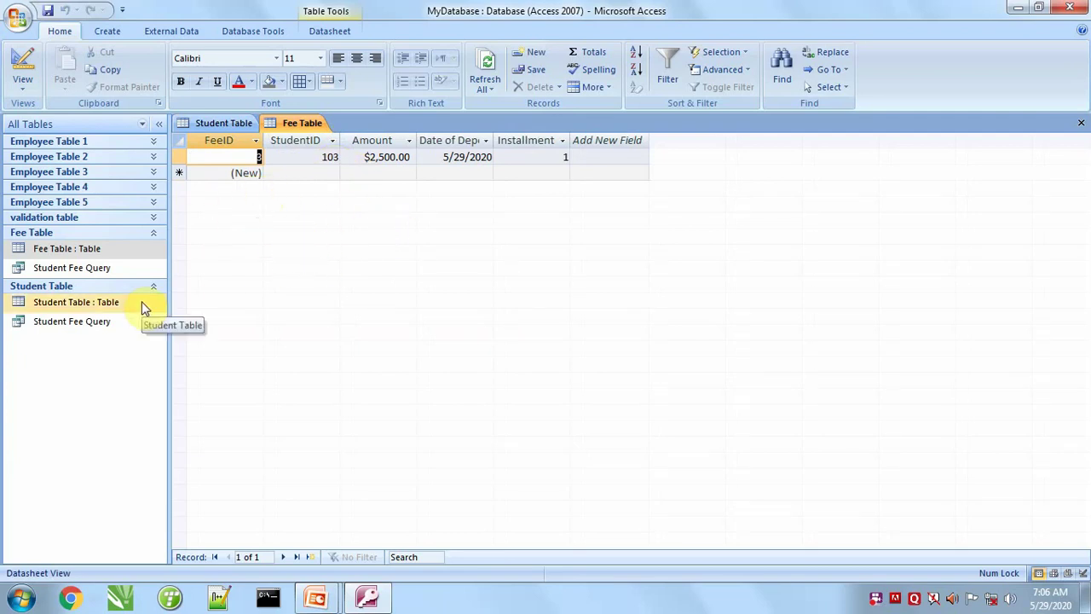
pyautogui.click(220, 124)
pyautogui.click(300, 122)
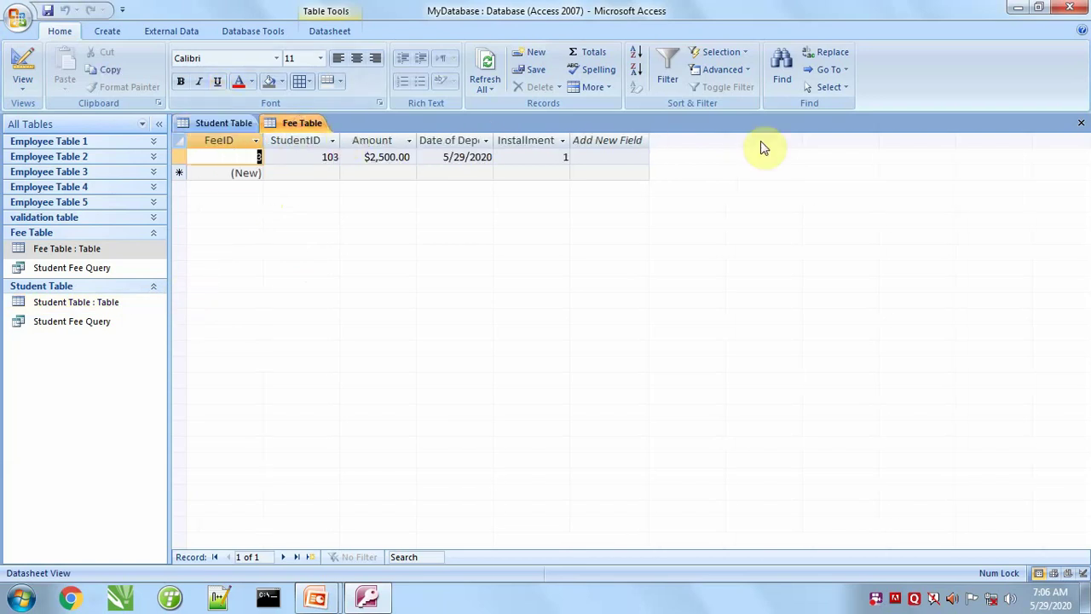
pyautogui.doubleClick(71, 267)
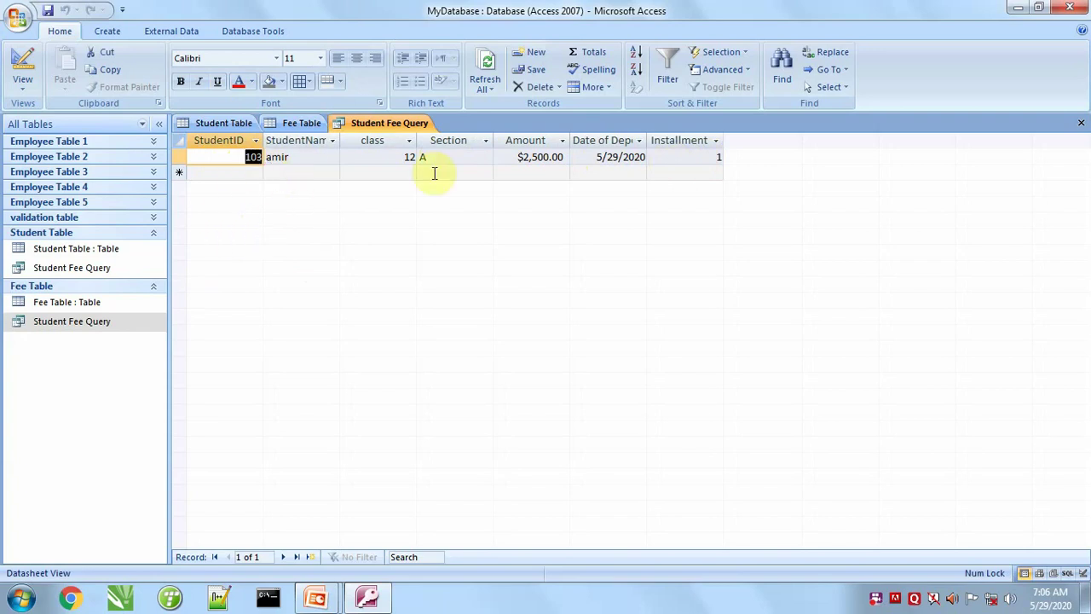
# Examine the linking StudentID field in Student Table and Fee Table, and return to the combined record in Student Fee Query
pyautogui.click(227, 124)
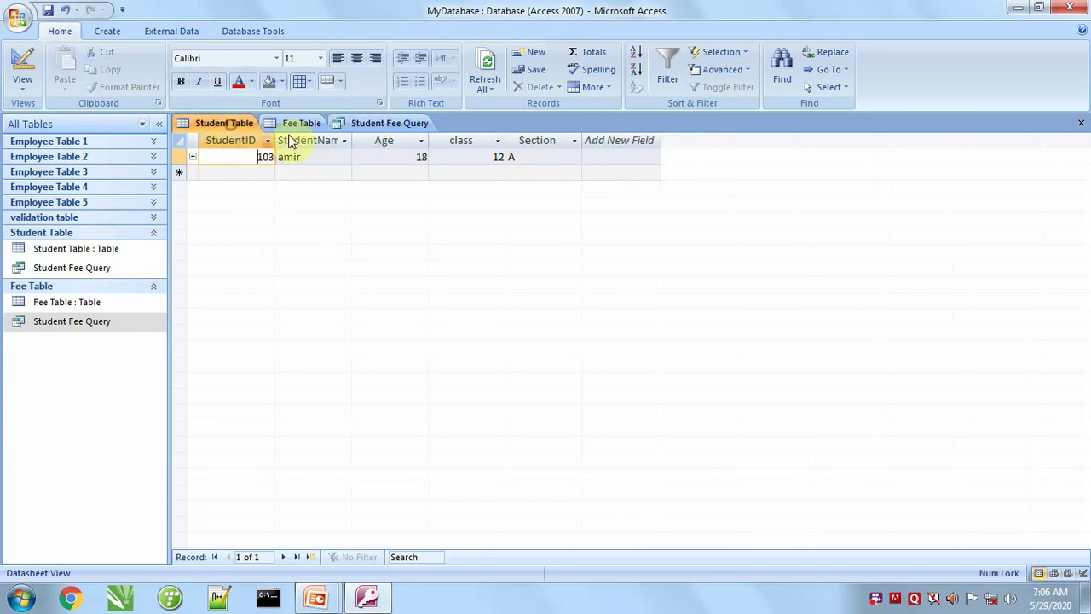
pyautogui.click(290, 141)
pyautogui.click(300, 124)
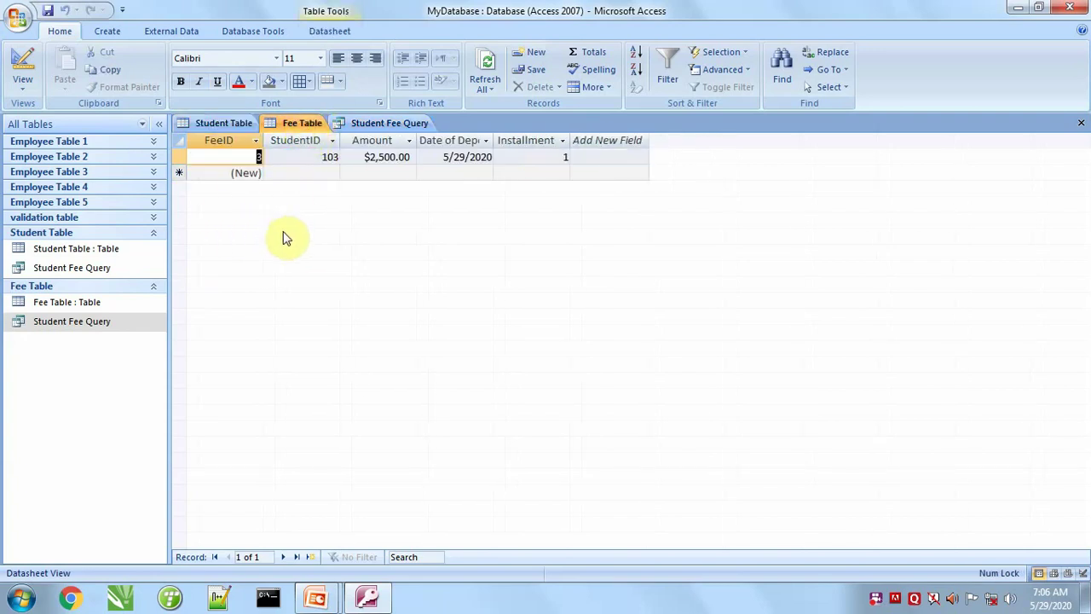
pyautogui.click(229, 125)
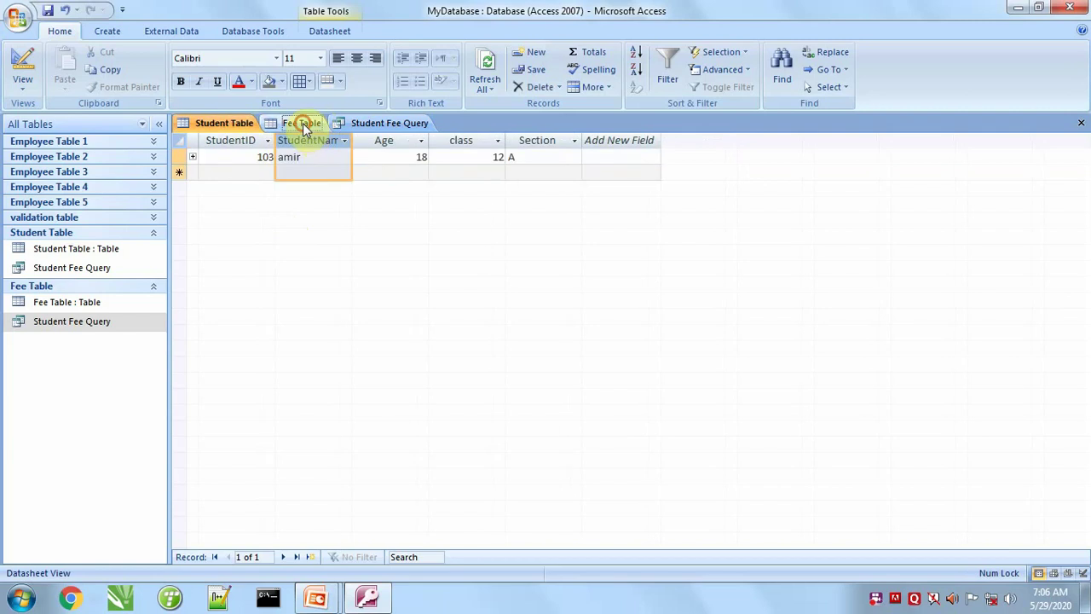
pyautogui.click(303, 126)
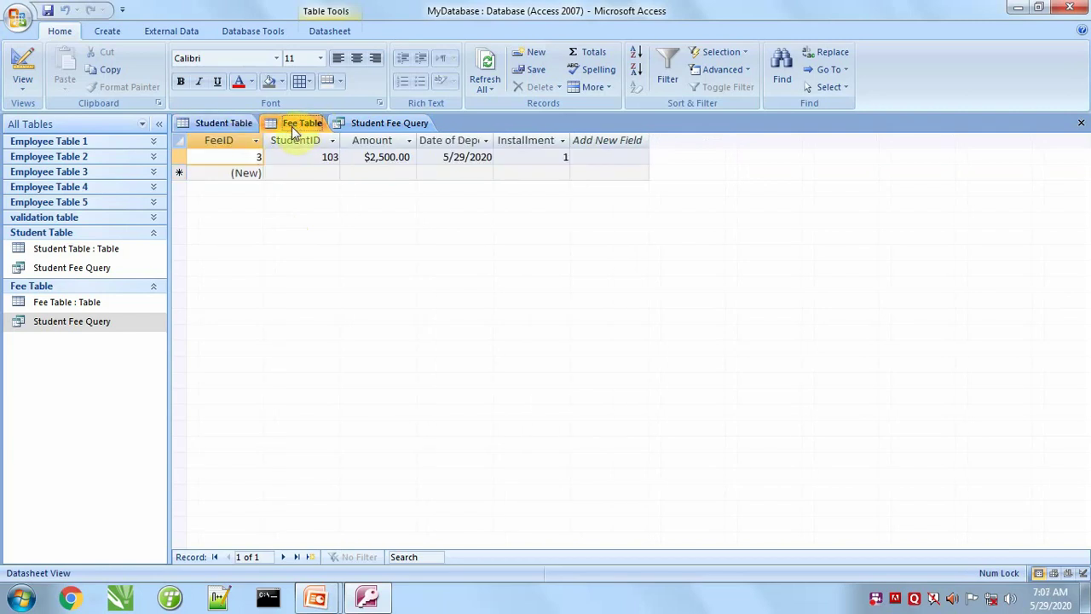
pyautogui.click(222, 125)
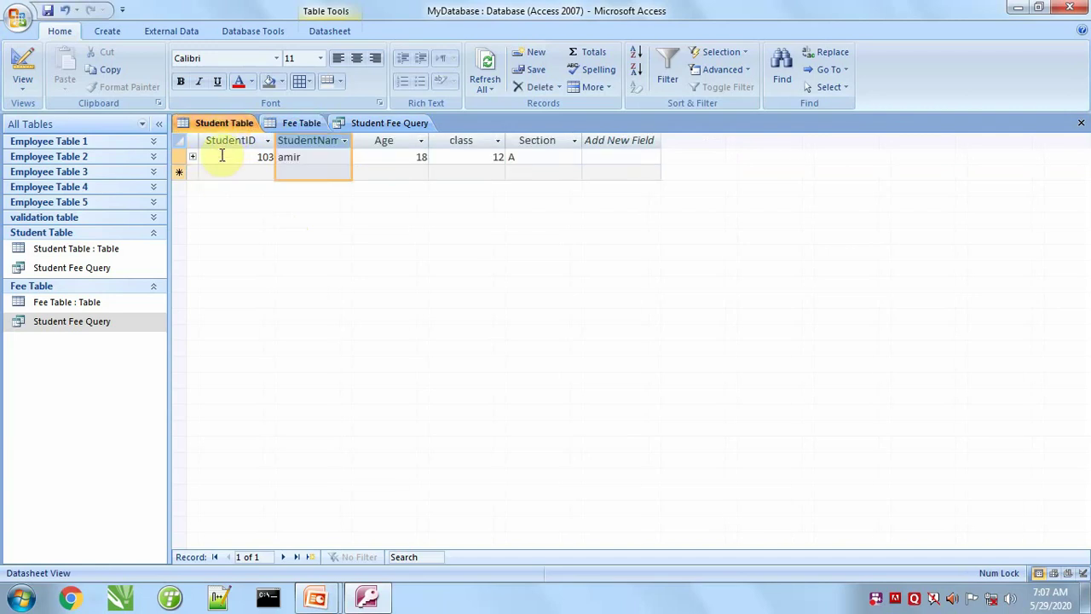
pyautogui.click(290, 125)
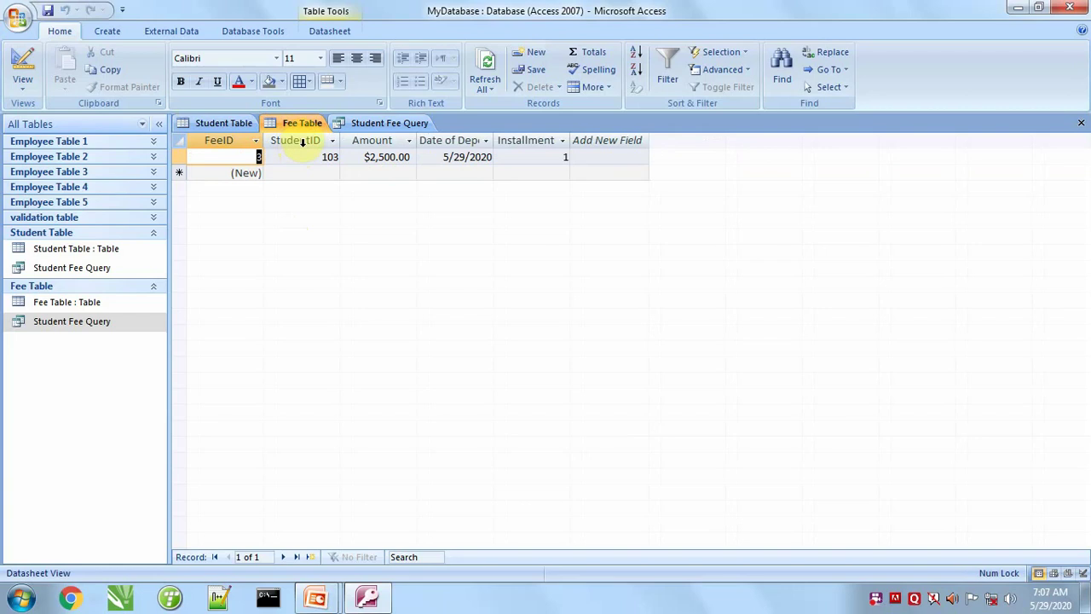
pyautogui.click(309, 157)
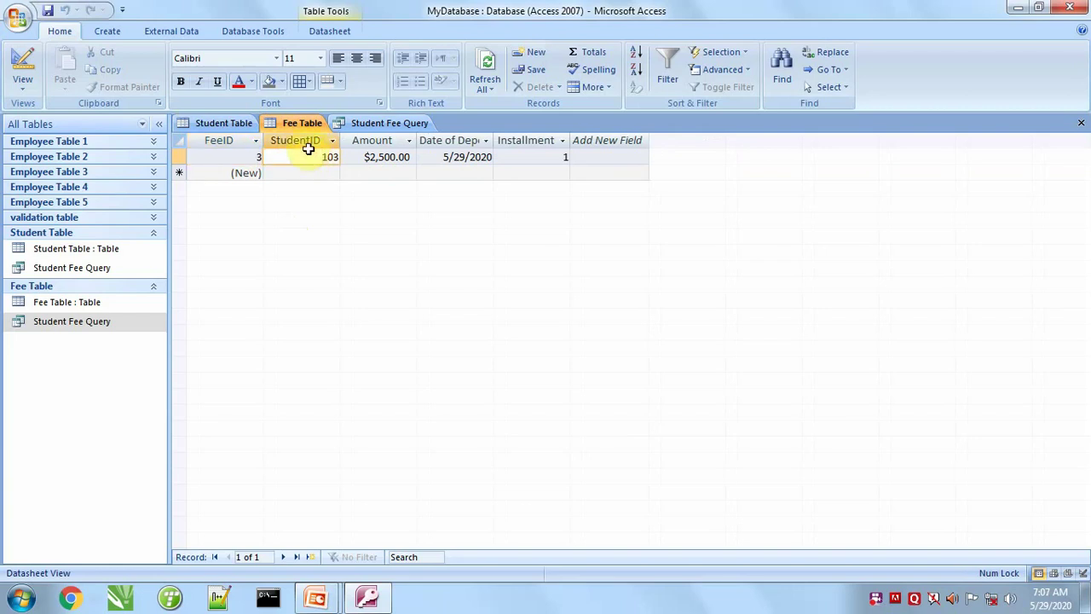
pyautogui.click(226, 126)
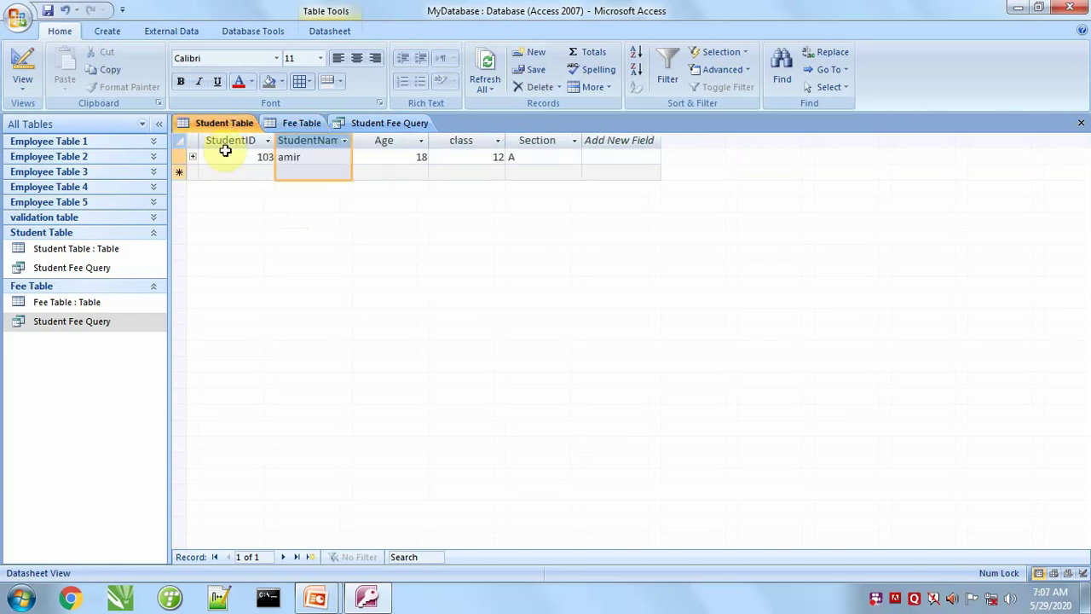
pyautogui.click(300, 123)
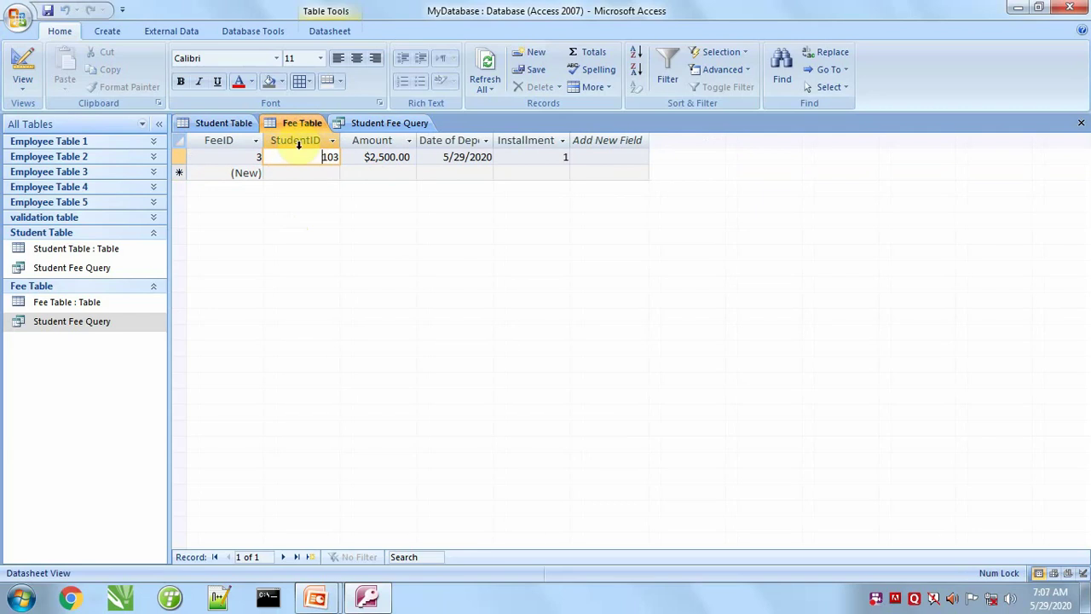
pyautogui.click(223, 123)
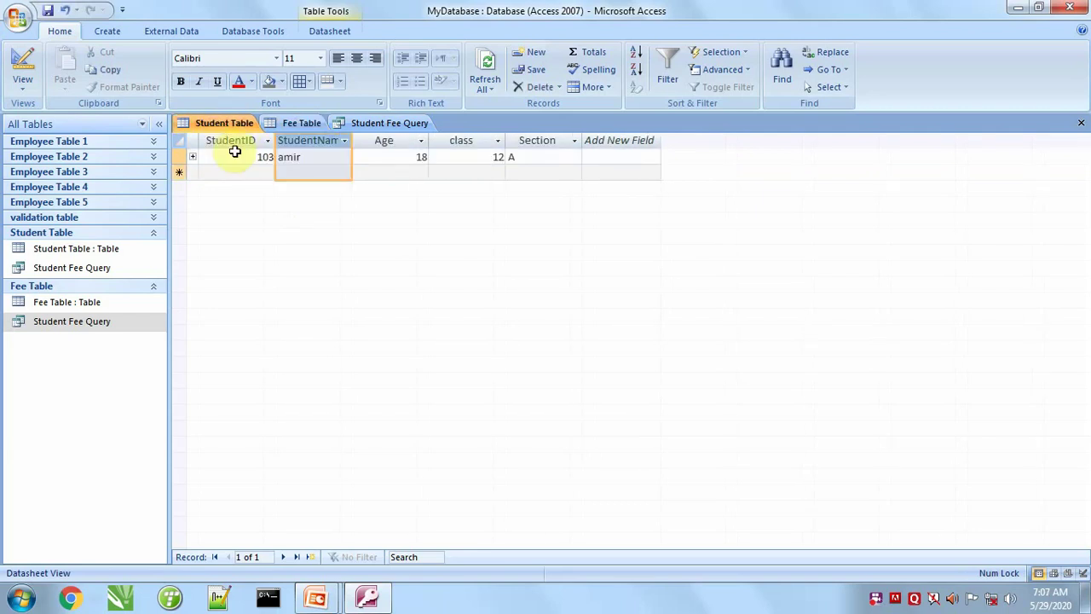
pyautogui.click(360, 124)
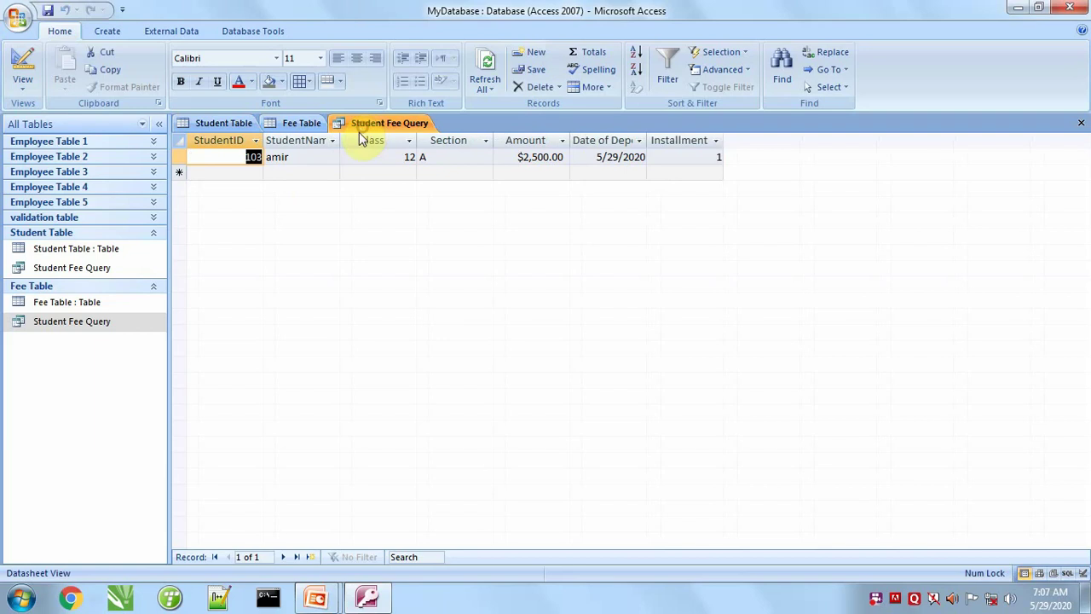